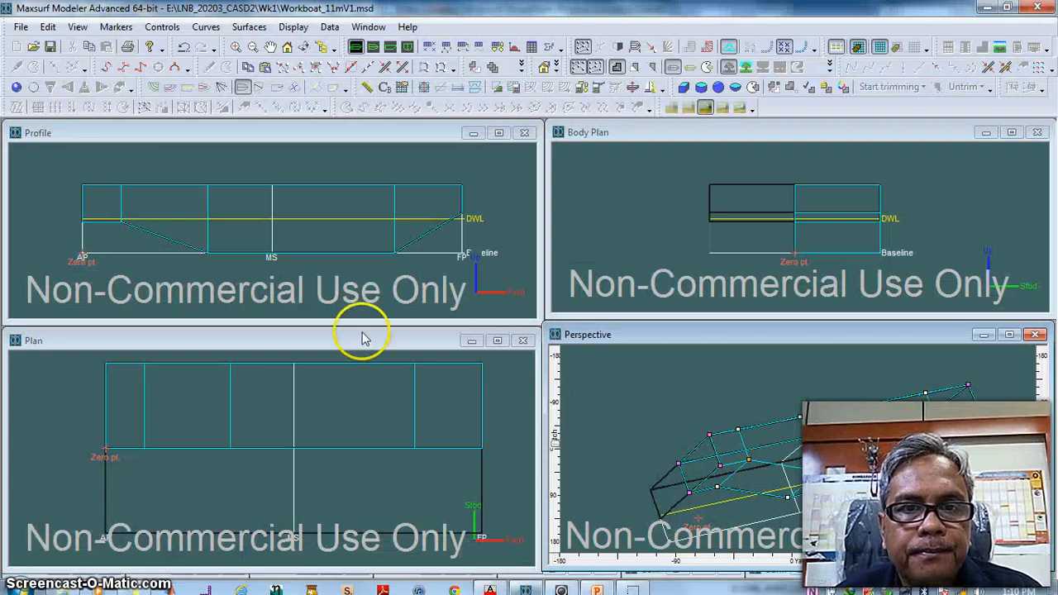
Inspect the rendered hull from several angles in an enlarged Perspective view and check the outboard profile of Workboat_11m.dwg in AutoCAD
left_click(1009, 334)
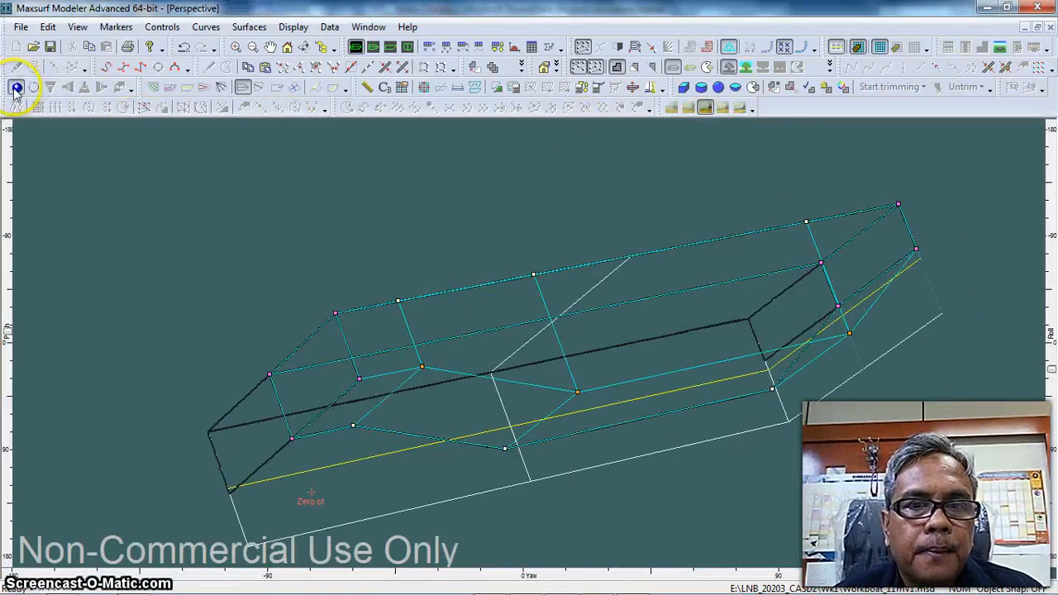
left_click(16, 87)
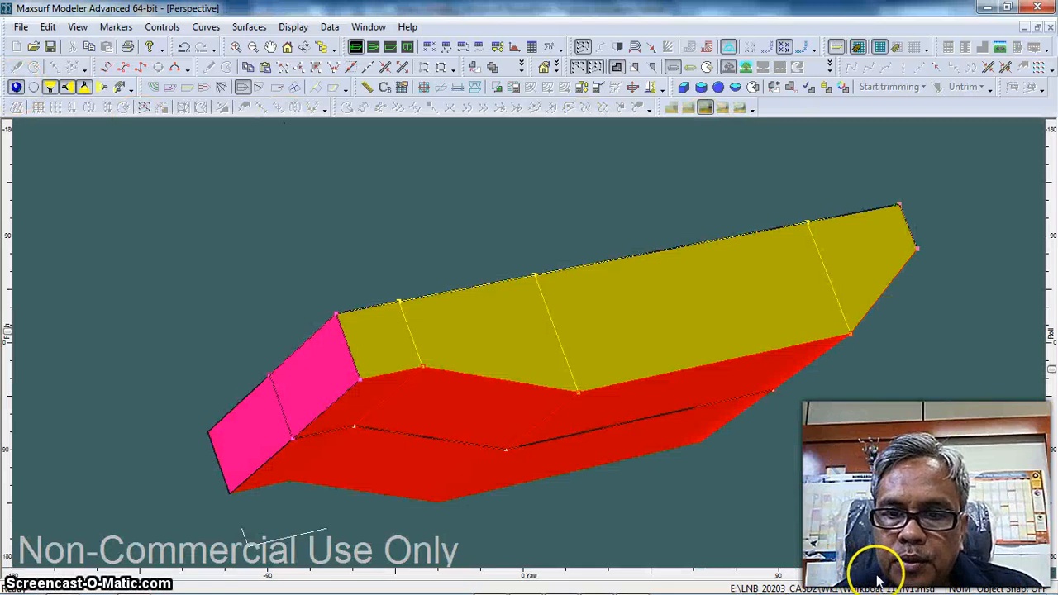
left_click_drag(777, 576, 687, 573)
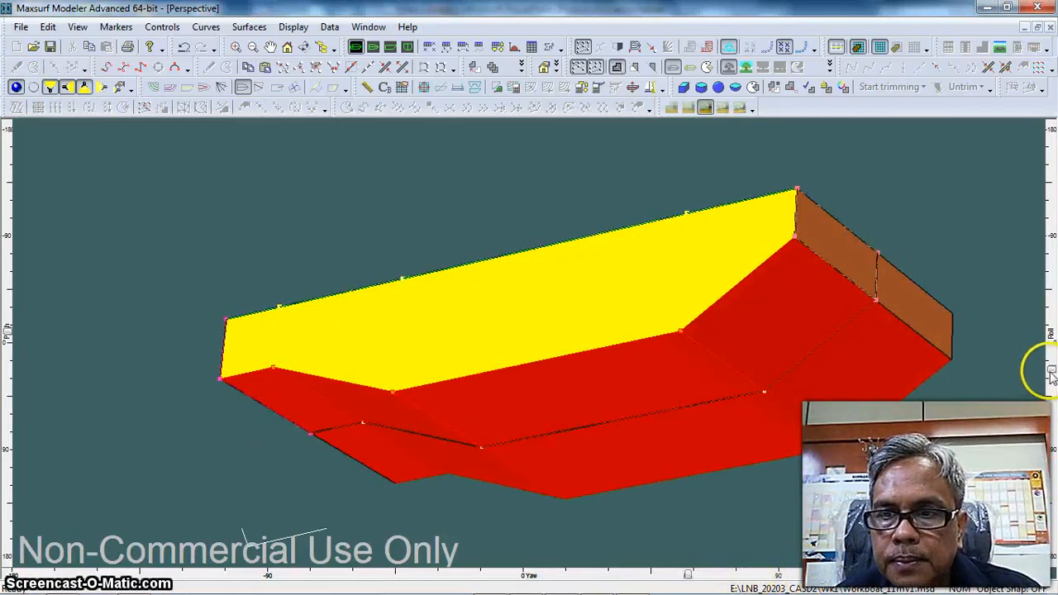
mouse_move(1049, 312)
left_mouse_down()
mouse_move(1047, 289)
mouse_move(1050, 309)
left_mouse_up()
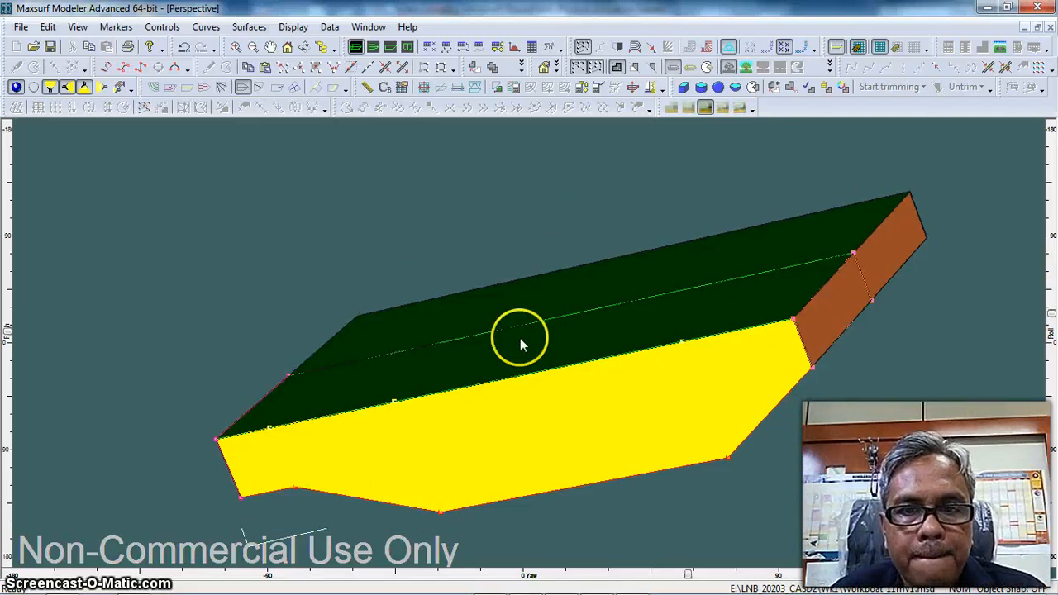
left_click(490, 584)
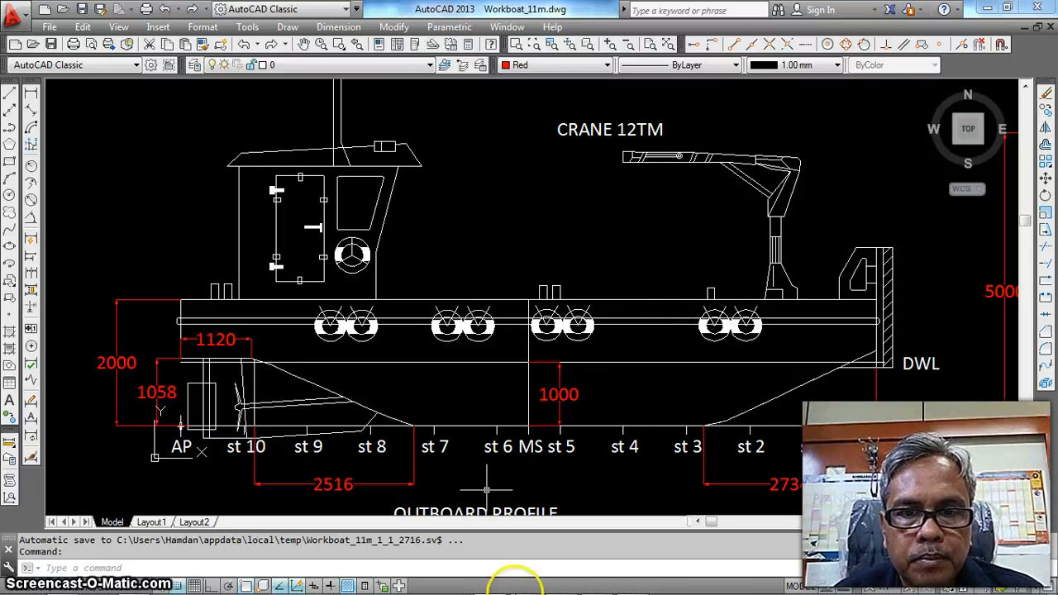
left_click(491, 583)
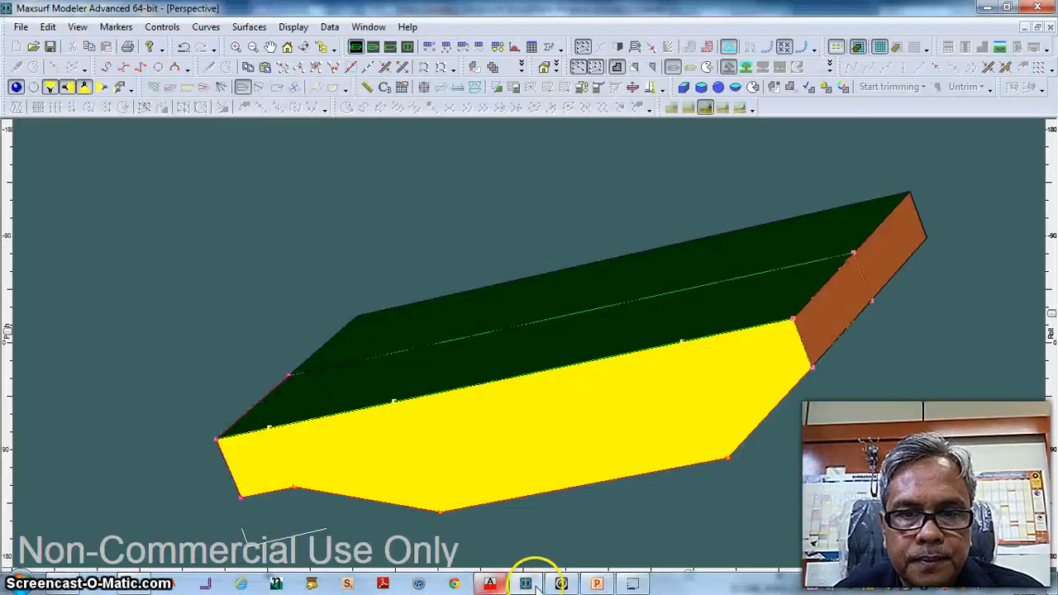
Close the current design and add a Buttock plane surface, fitted in the Profile view
left_click(21, 28)
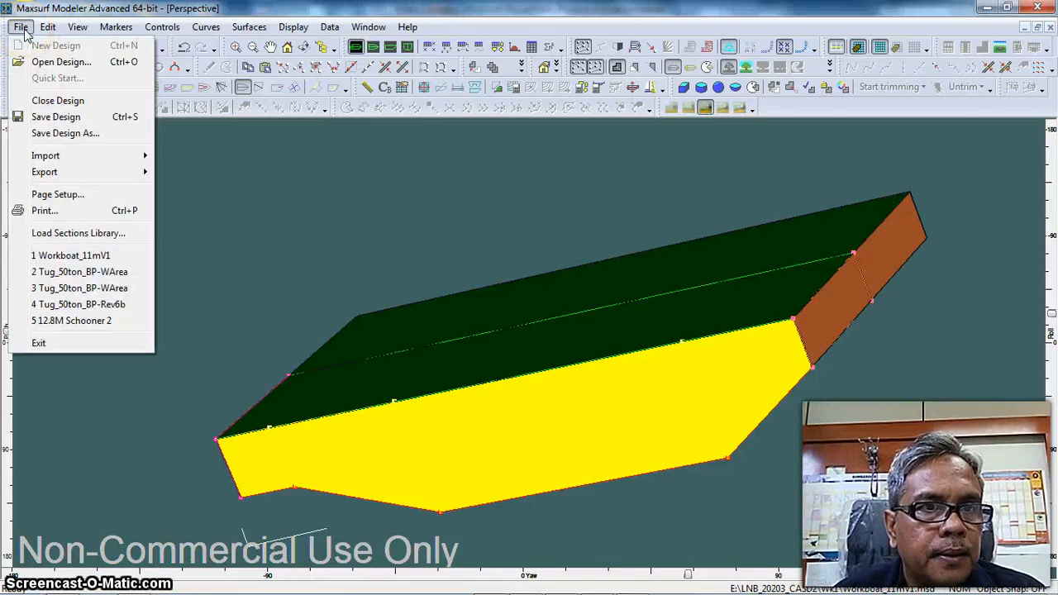
left_click(66, 102)
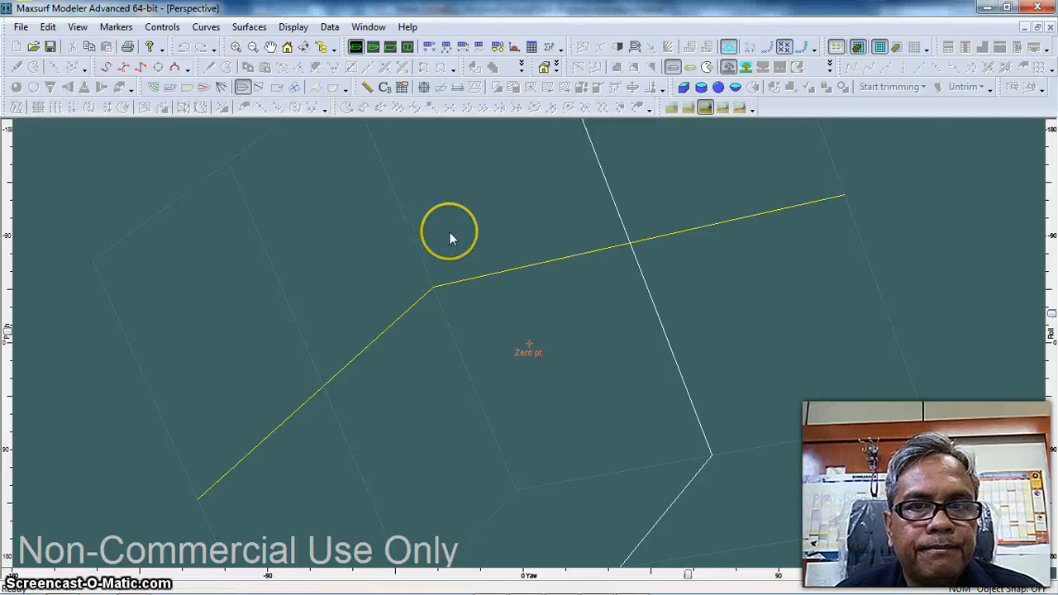
left_click(389, 47)
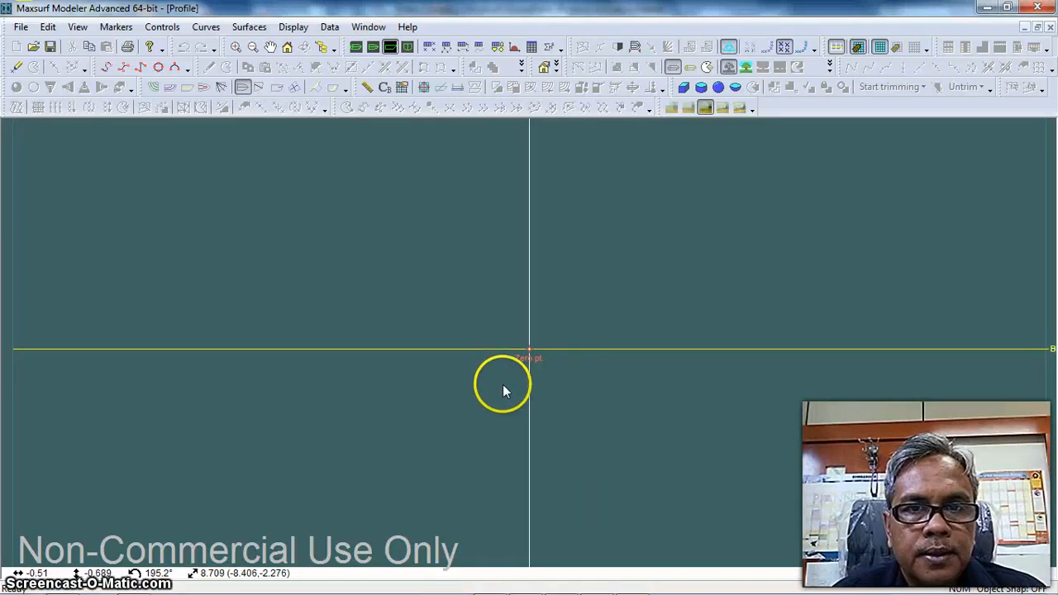
left_click(248, 27)
mouse_move(323, 63)
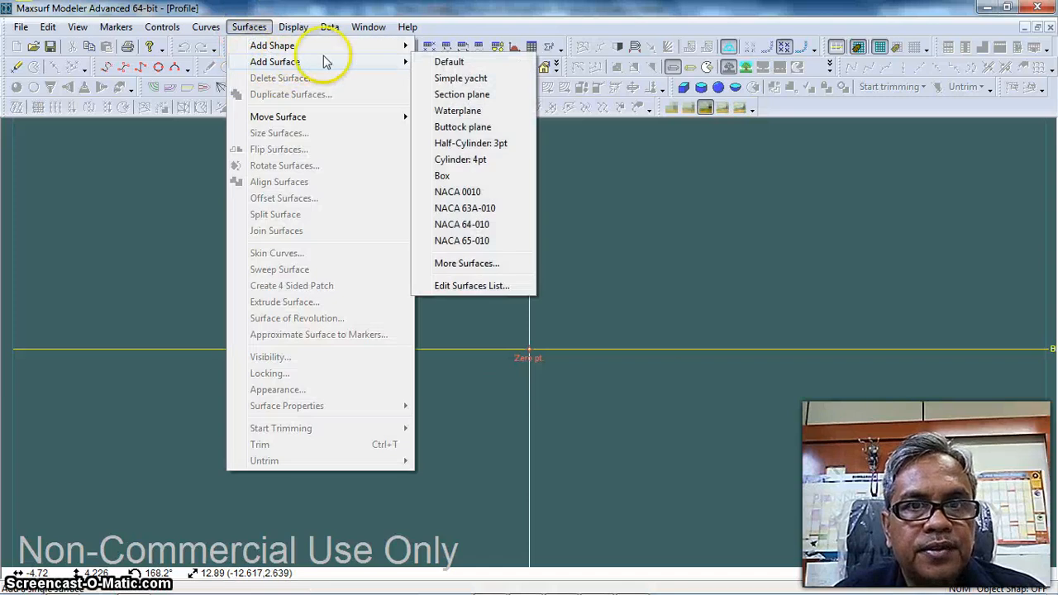
left_click(467, 129)
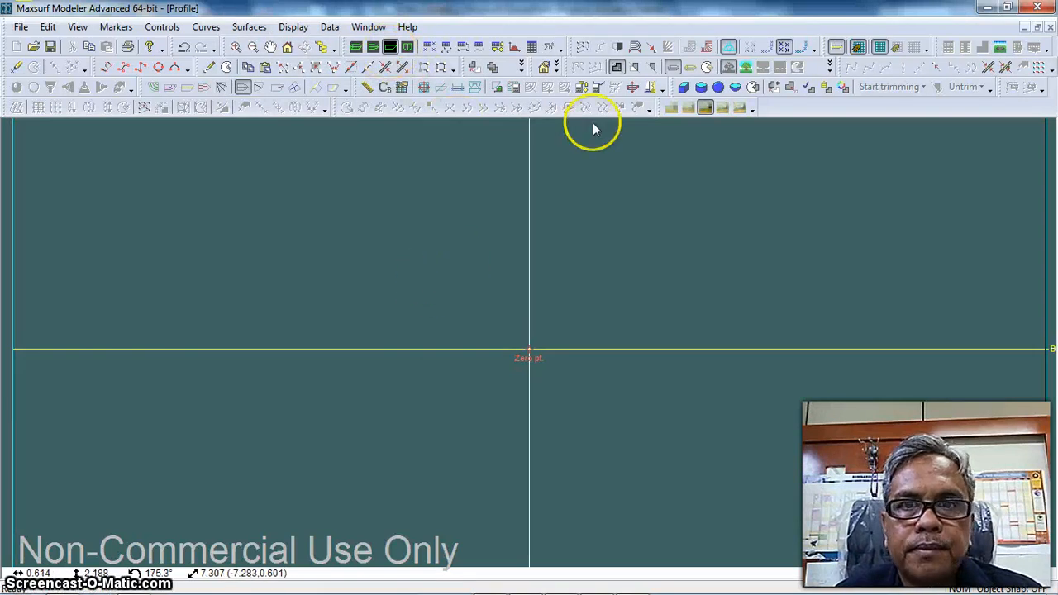
left_click(287, 47)
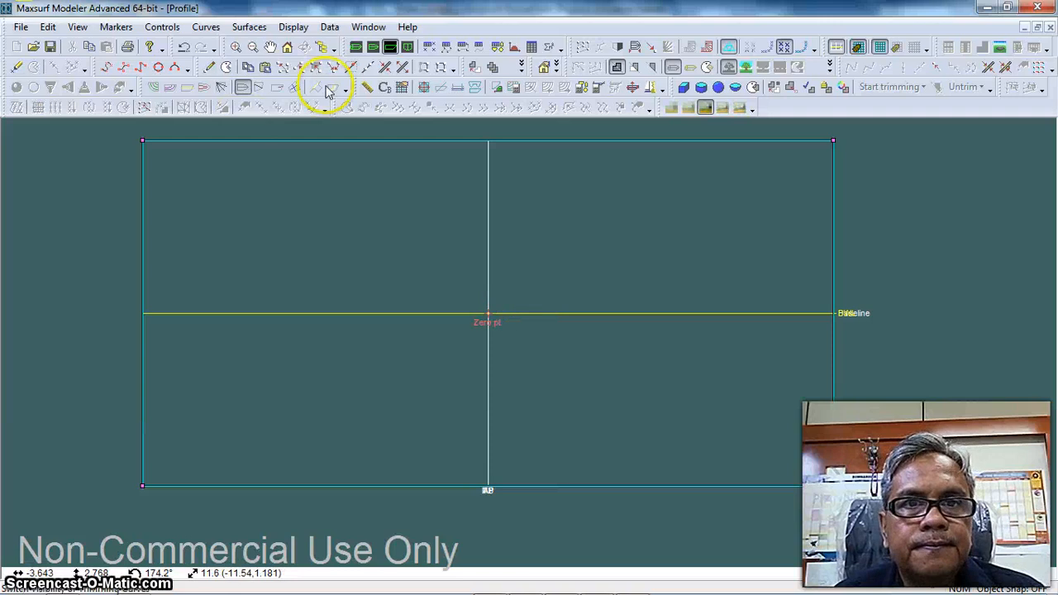
Set the frame of reference to the aft perpendicular and baseline datums, with the baseline at the surface's base and both perpendiculars at the DWL ends
left_click(330, 27)
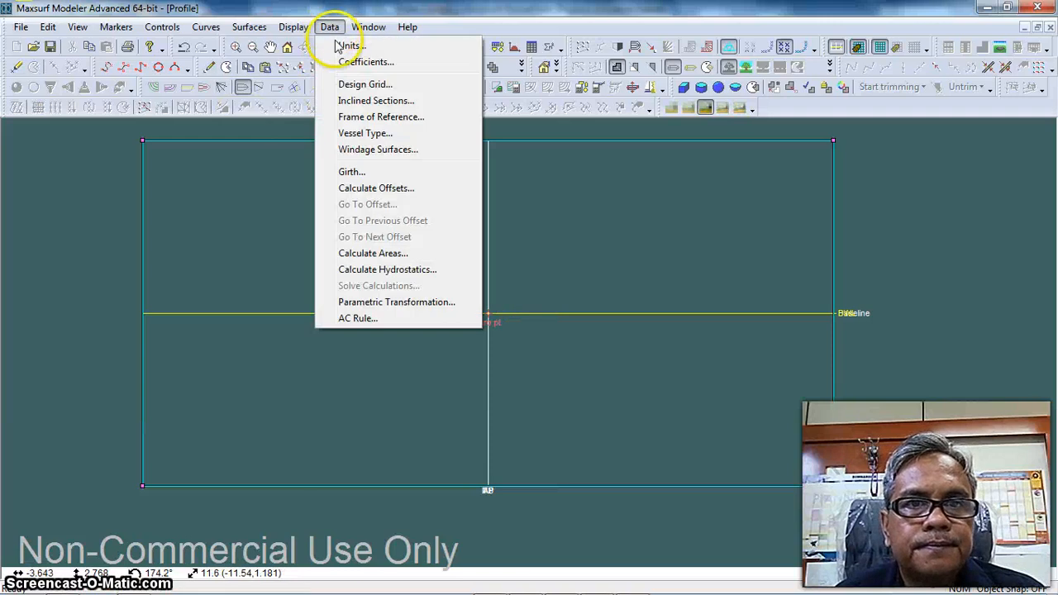
left_click(369, 111)
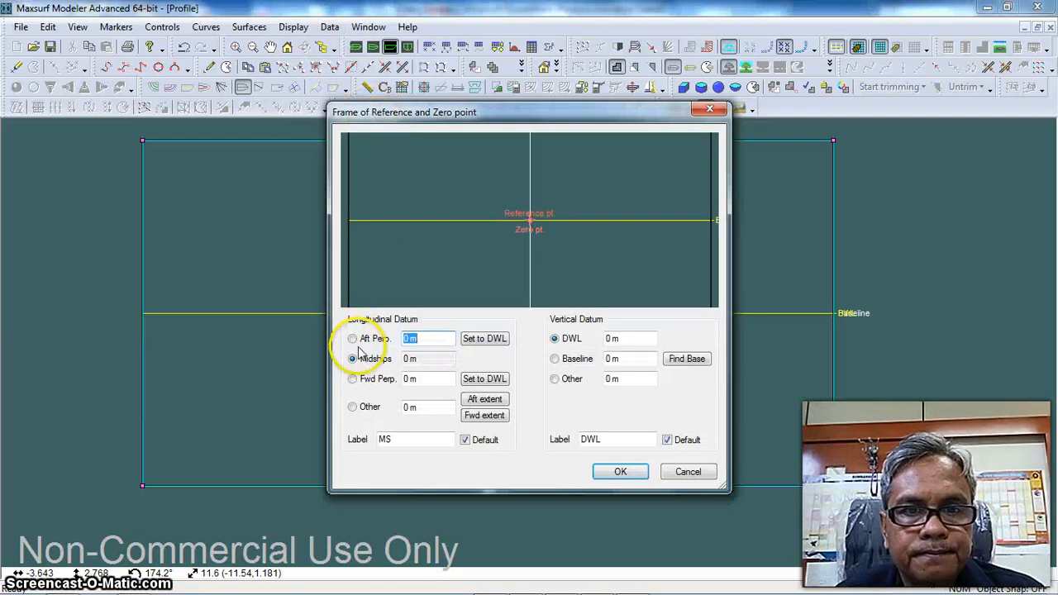
left_click(353, 339)
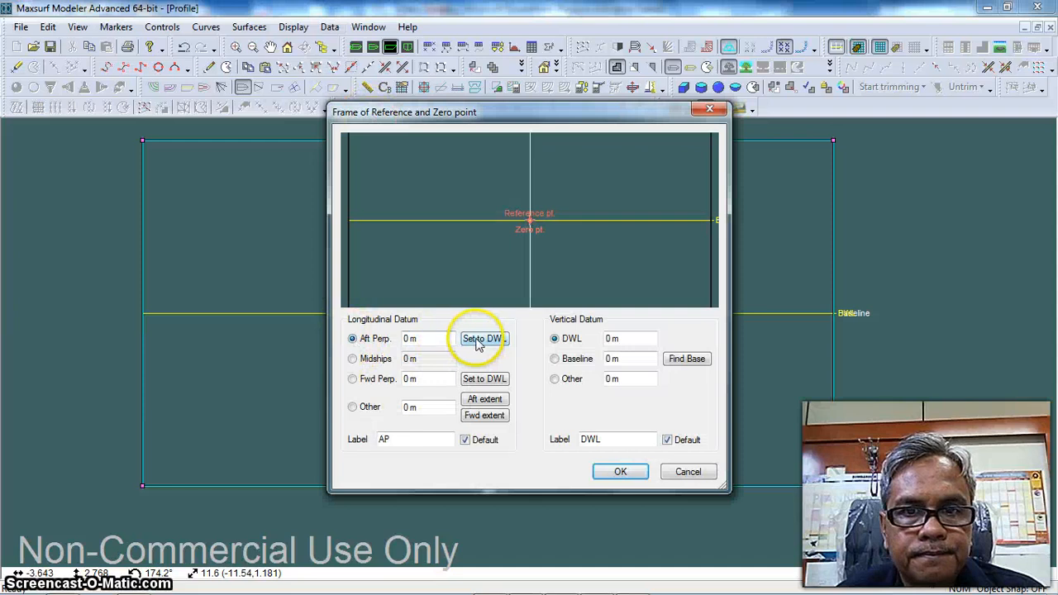
left_click(556, 360)
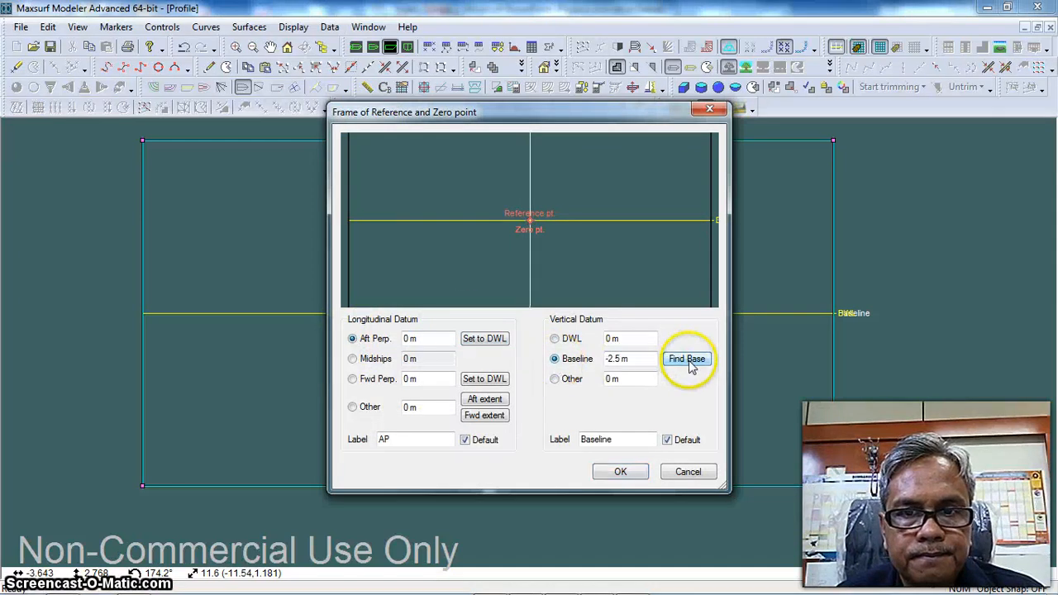
left_click(485, 340)
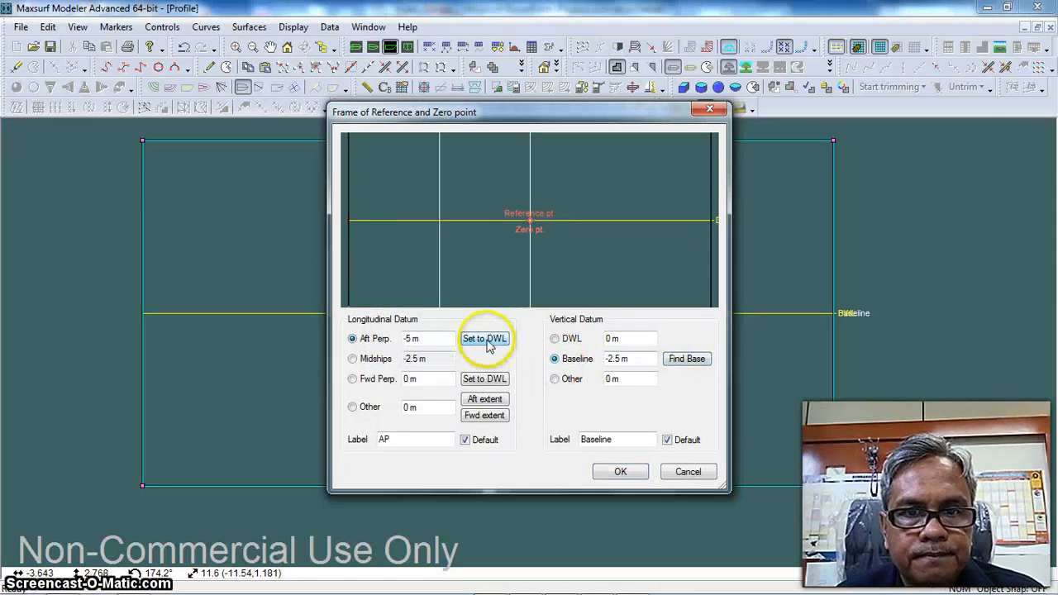
left_click(485, 380)
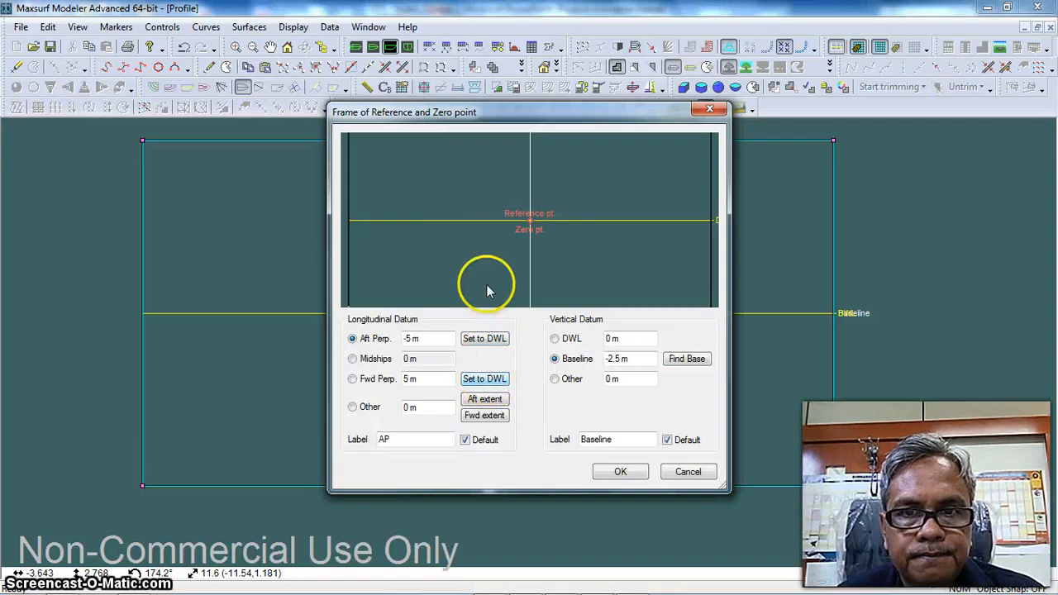
scroll(467, 275, "down", 2)
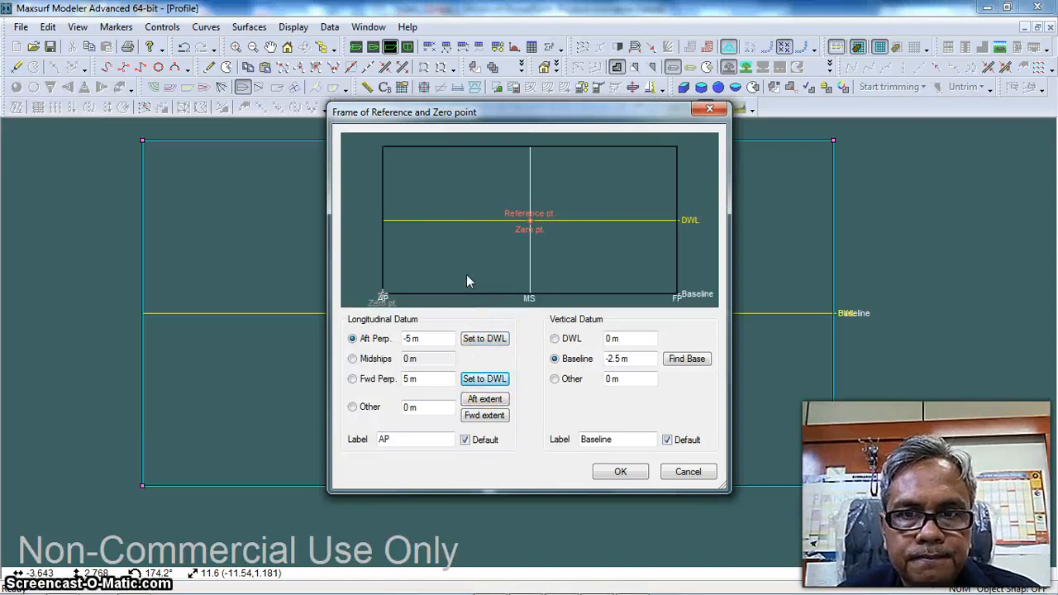
left_click(619, 472)
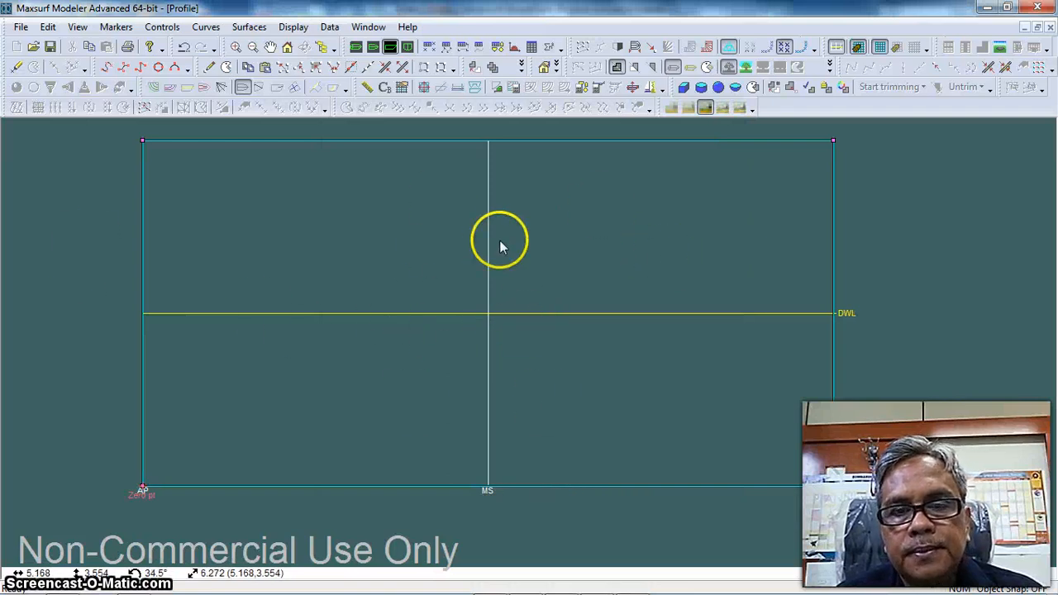
Resize the buttock plane surface to a length of 11 m and a depth of 2 m without proportional scaling
left_click(248, 28)
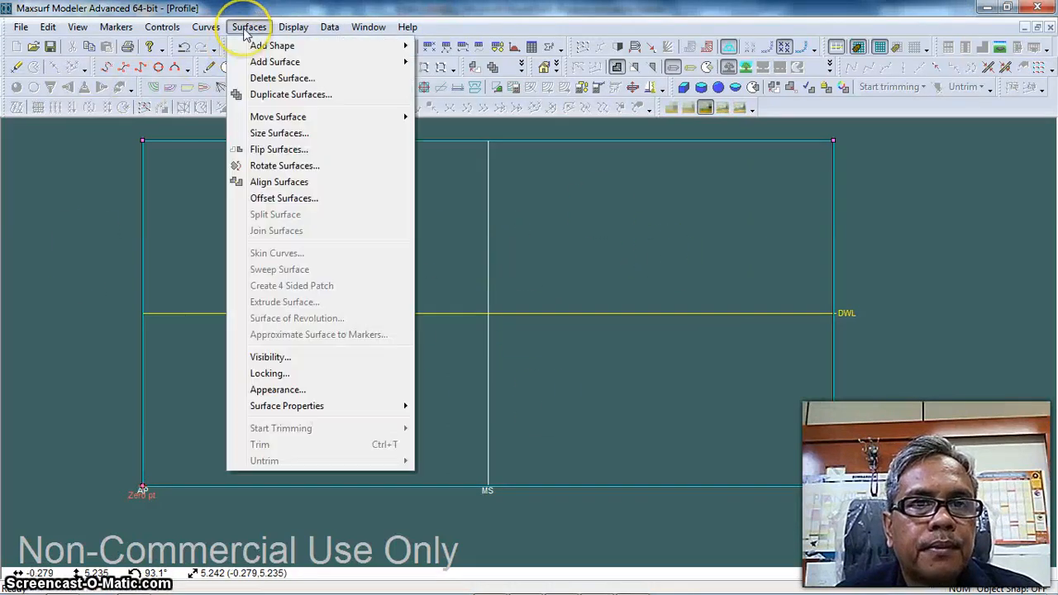
left_click(281, 133)
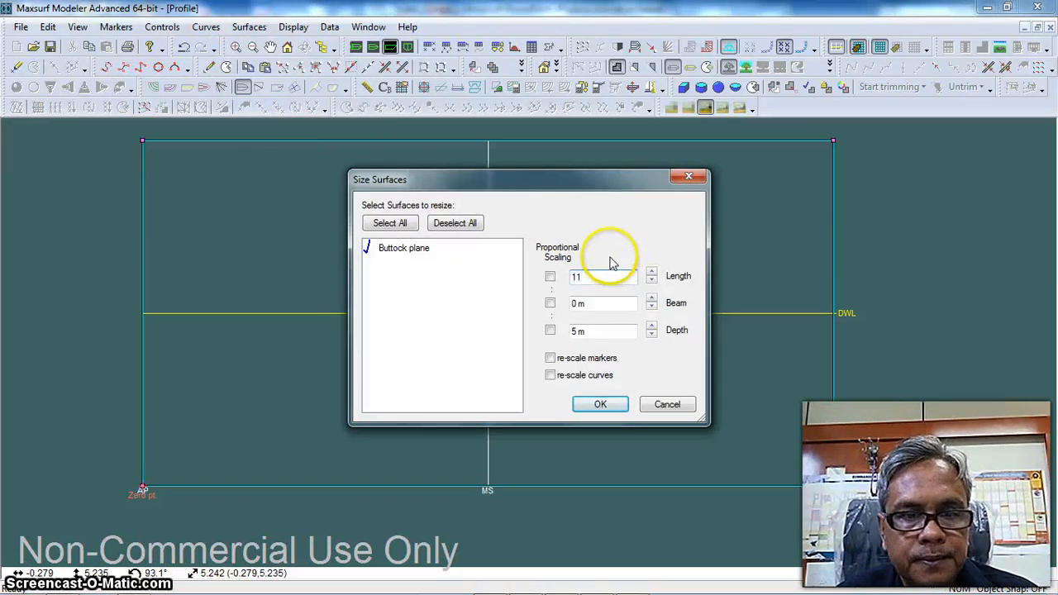
key("Tab")
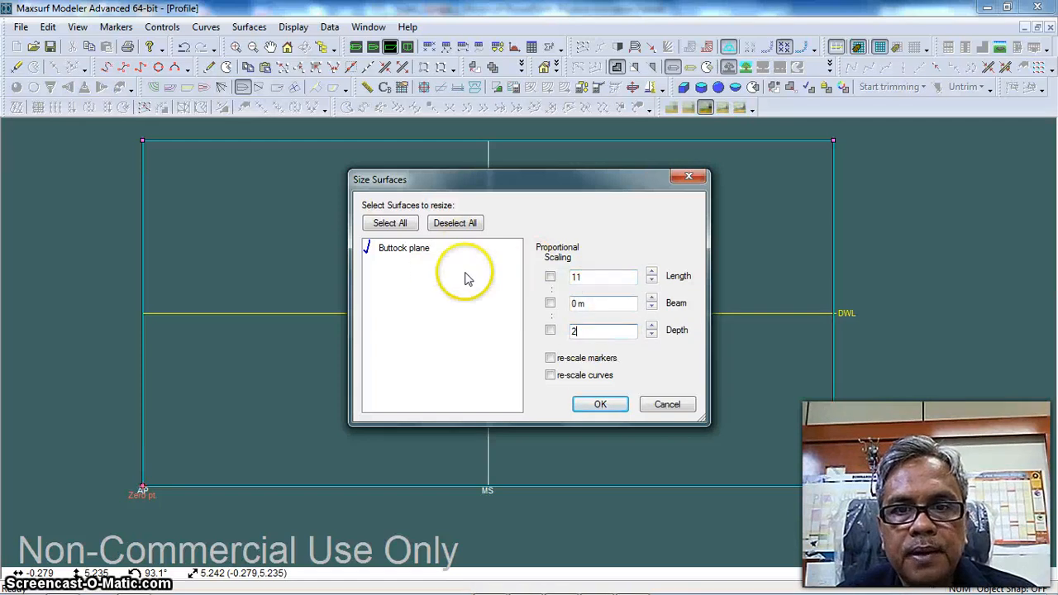
left_click(594, 404)
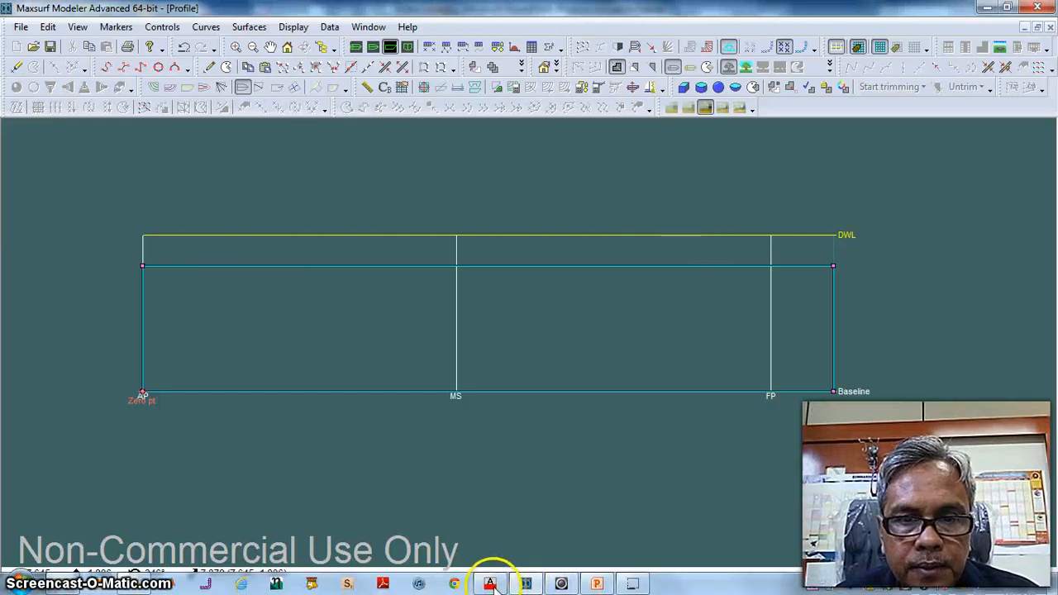
Check the draft dimension on the AutoCAD profile drawing and set the DWL height to 1 m in the Maxsurf frame of reference
left_click(489, 583)
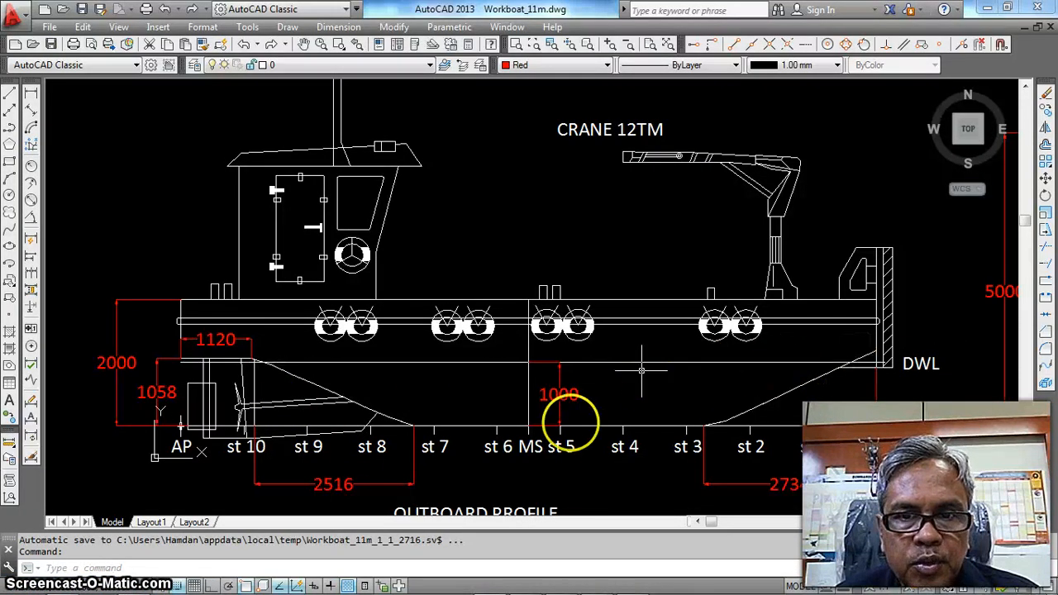
mouse_move(384, 592)
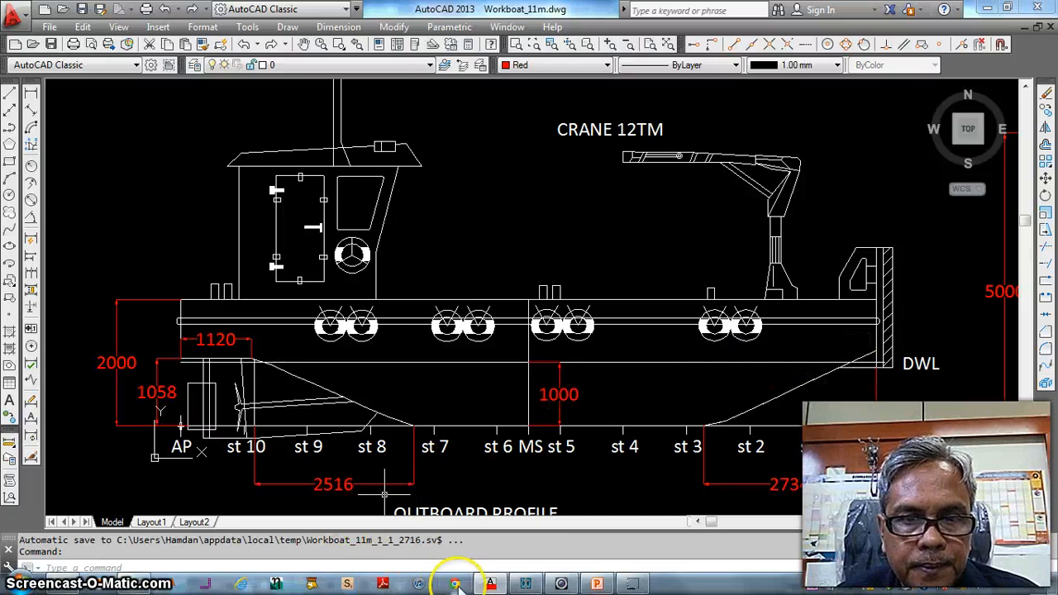
left_click(482, 589)
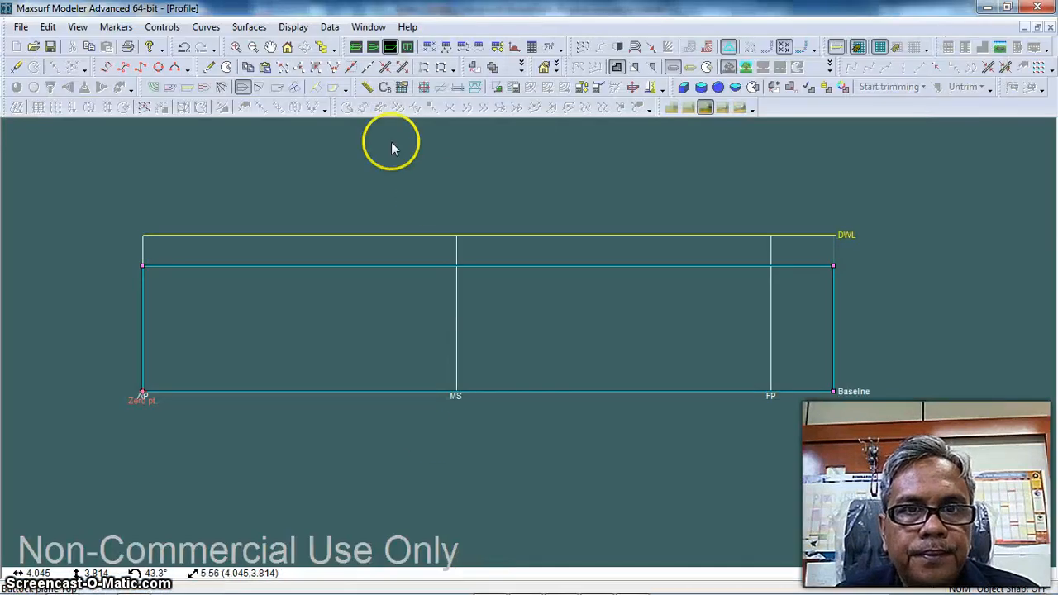
left_click(330, 27)
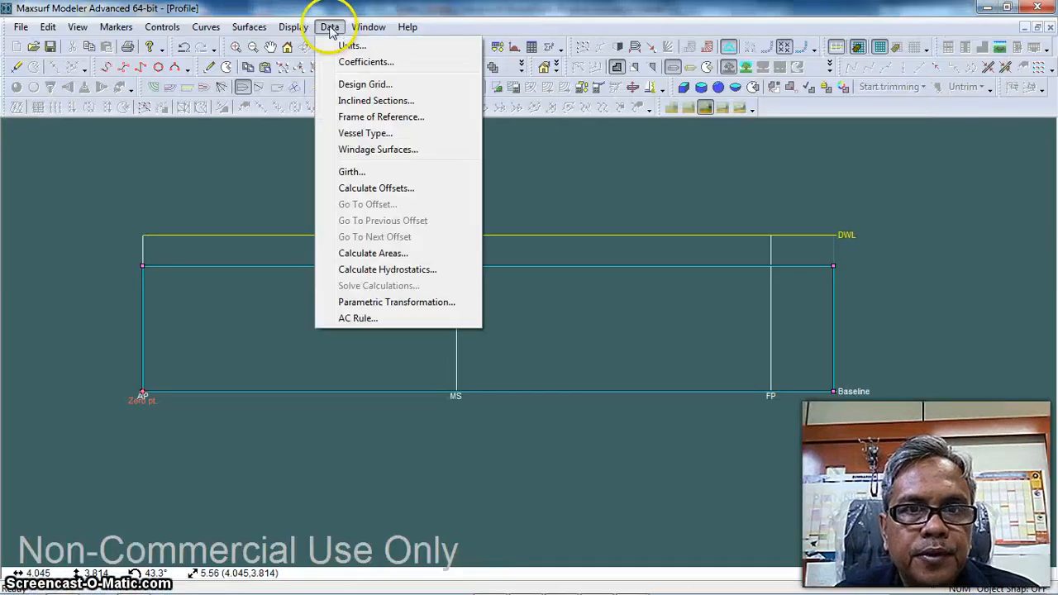
left_click(357, 118)
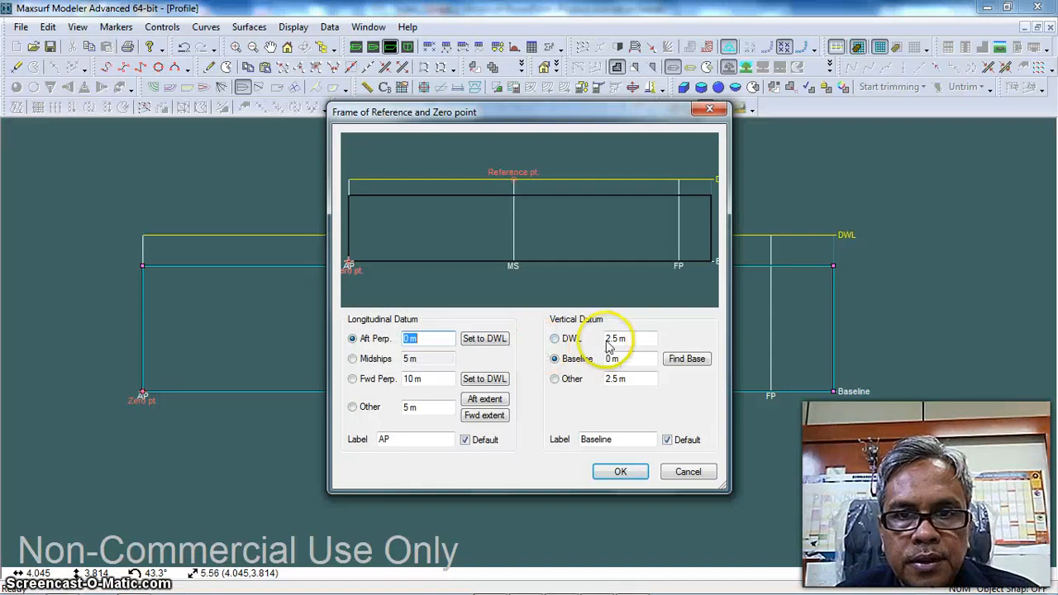
left_click(612, 338)
type("1m")
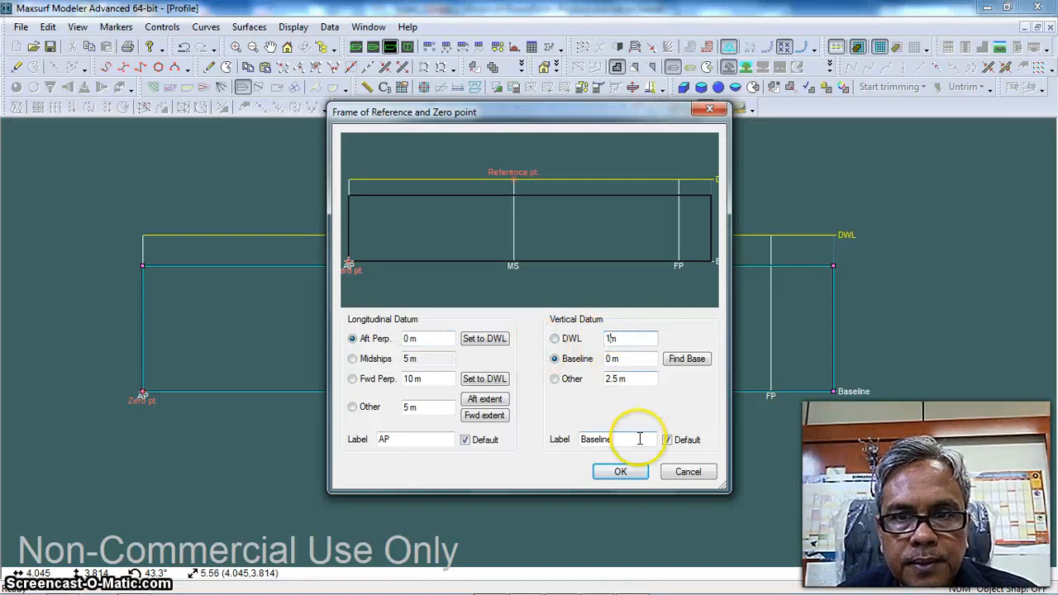
left_click(620, 471)
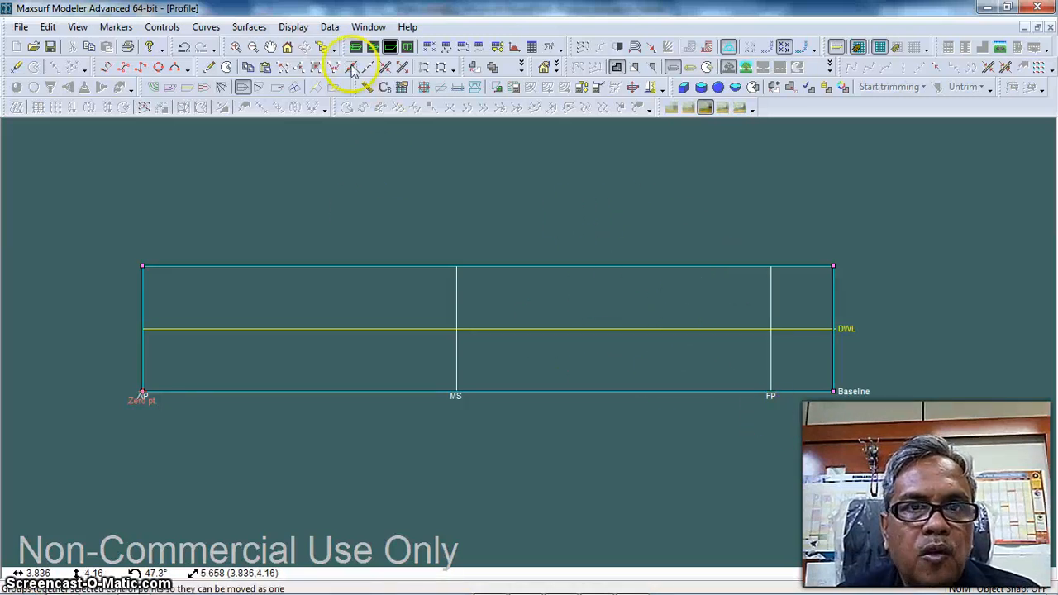
Move the forward perpendicular to the forward end of the DWL at 11 m in the frame of reference
left_click(330, 26)
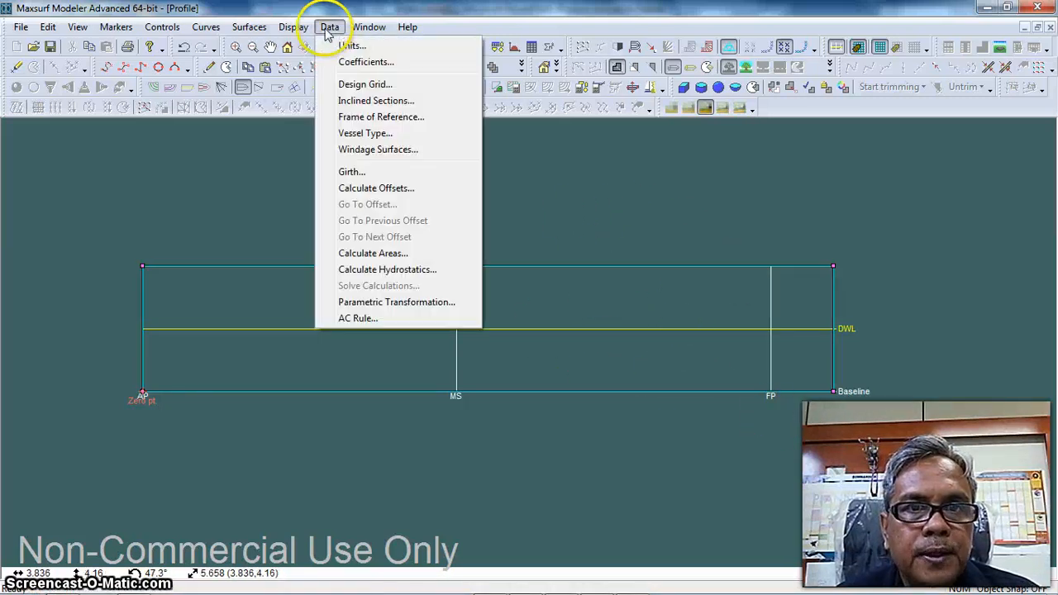
left_click(385, 117)
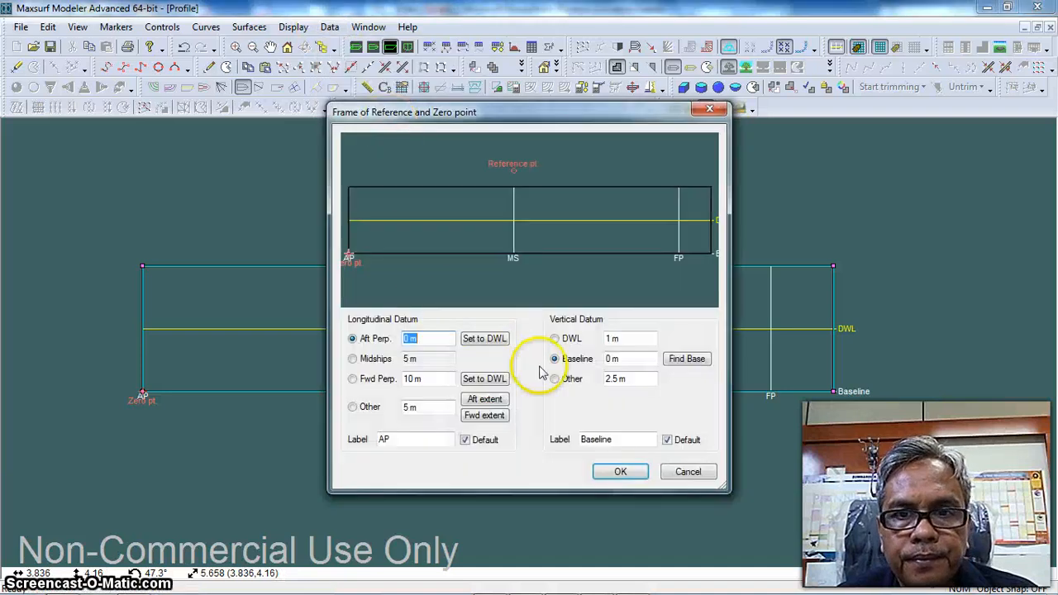
left_click(482, 381)
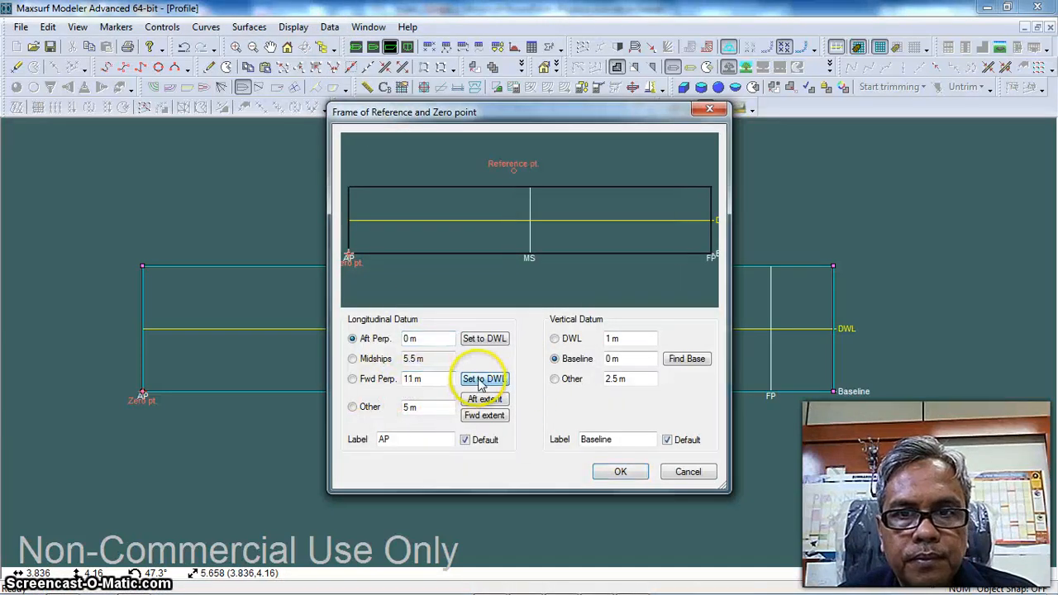
key("Return")
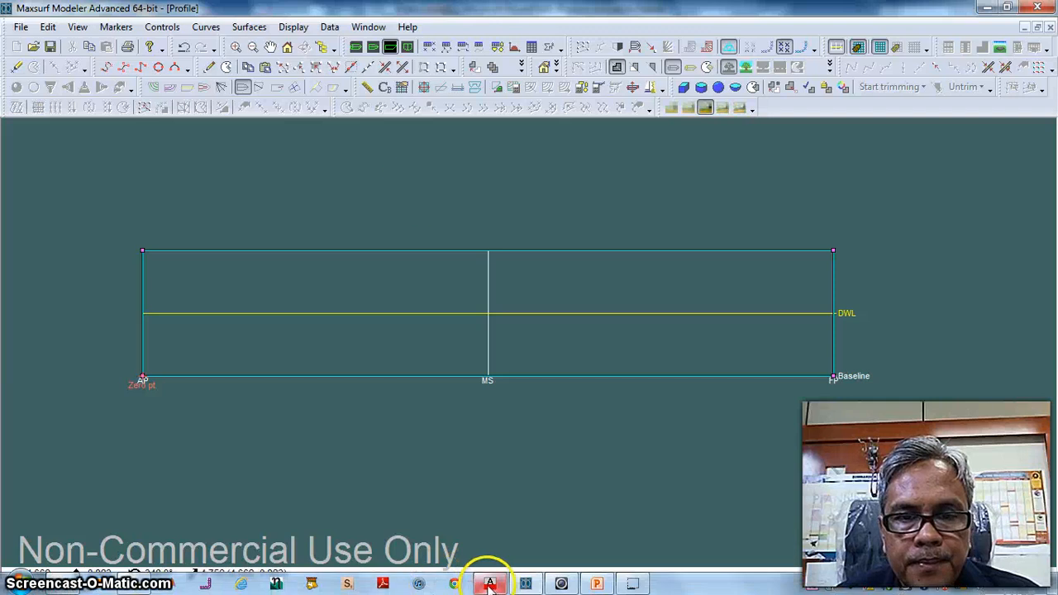
Check the bow and stern rise dimensions on the AutoCAD profile drawing and turn on the full control point net in Maxsurf
left_click(488, 583)
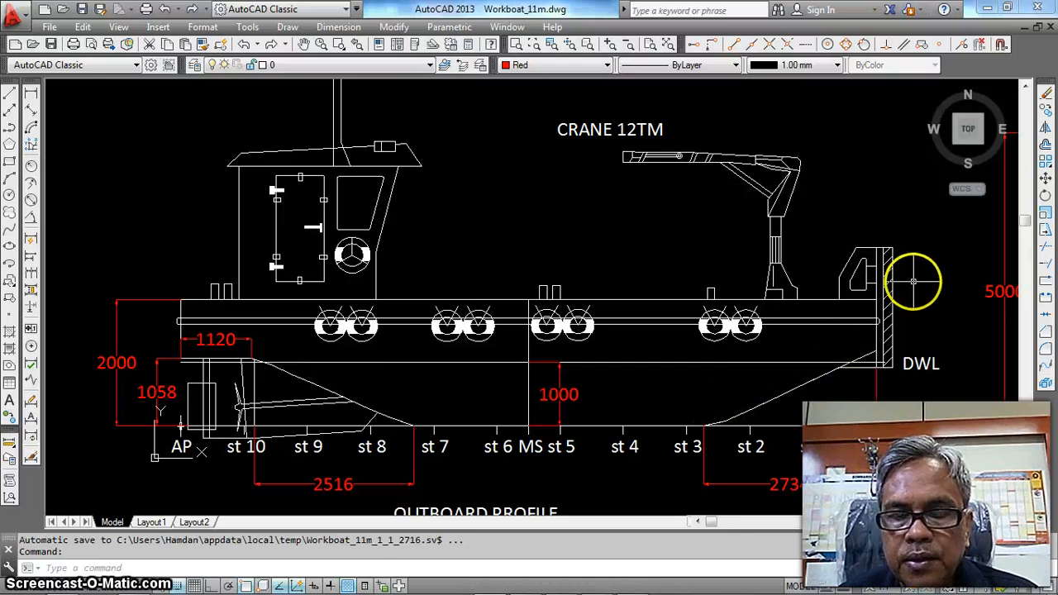
mouse_move(564, 589)
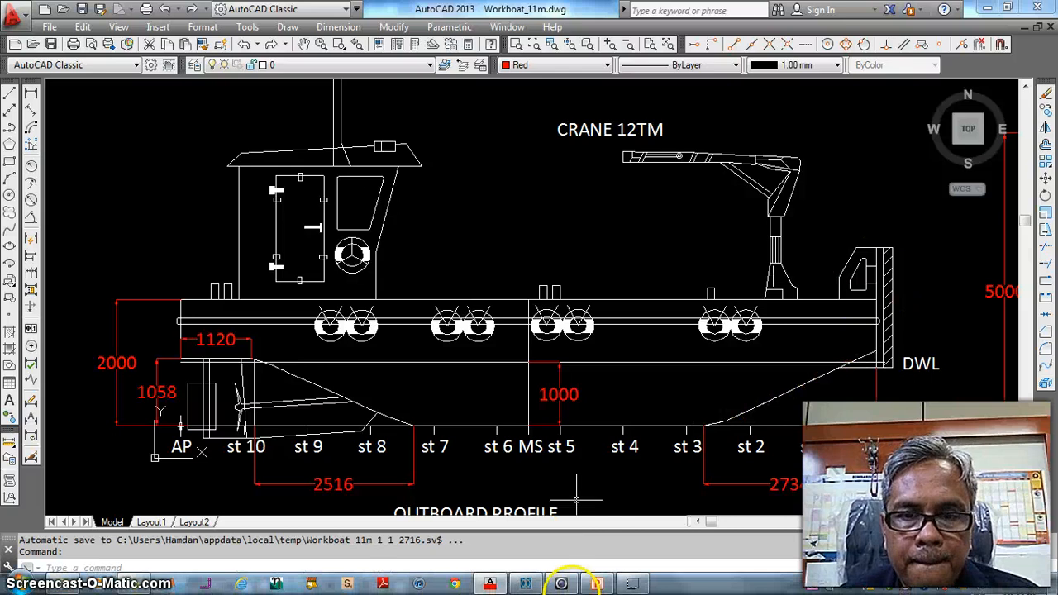
left_click(490, 585)
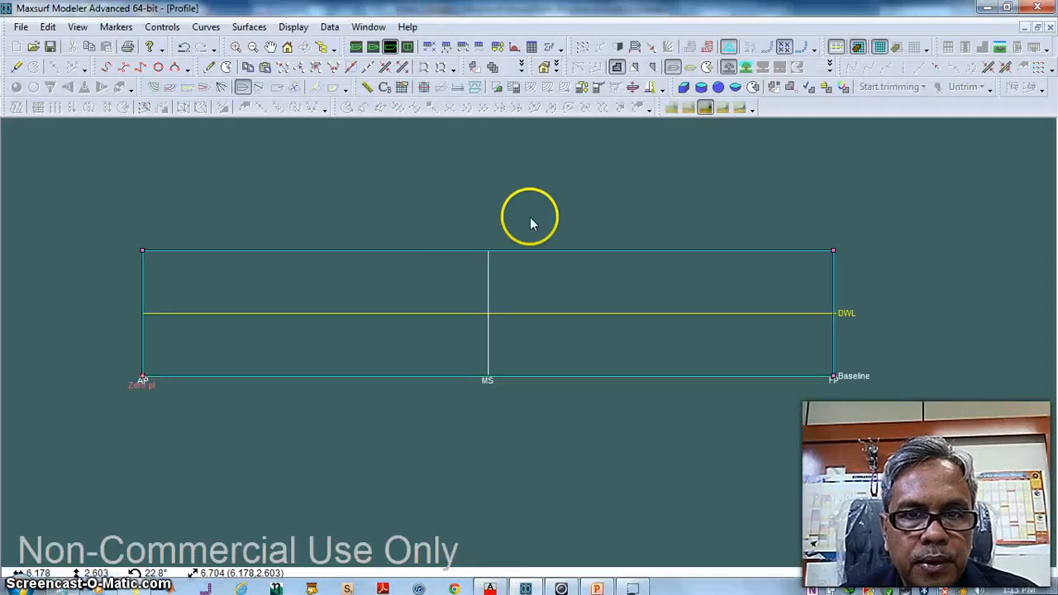
left_click(583, 47)
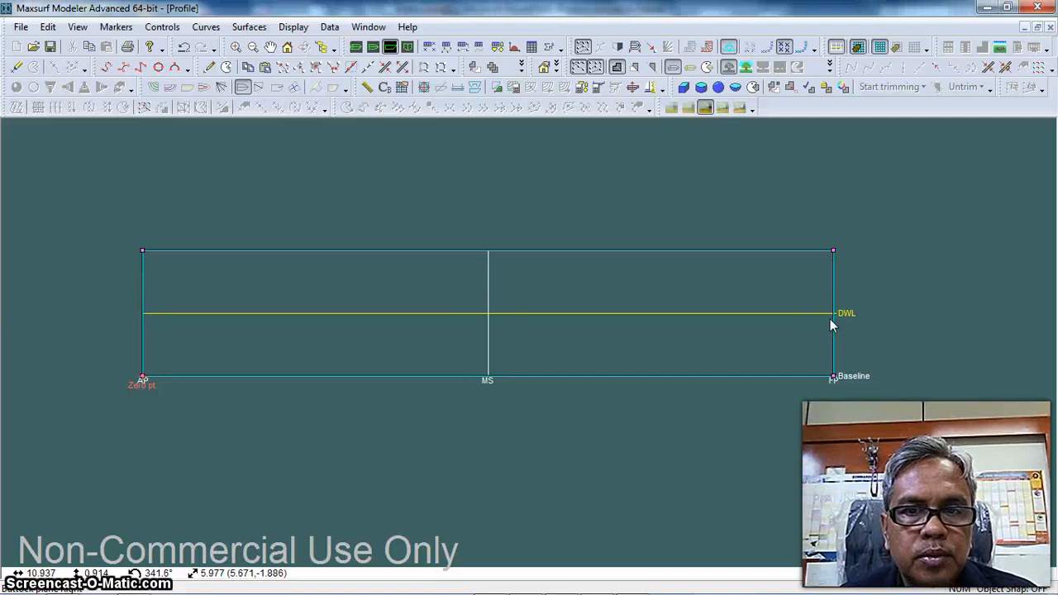
left_click(476, 218)
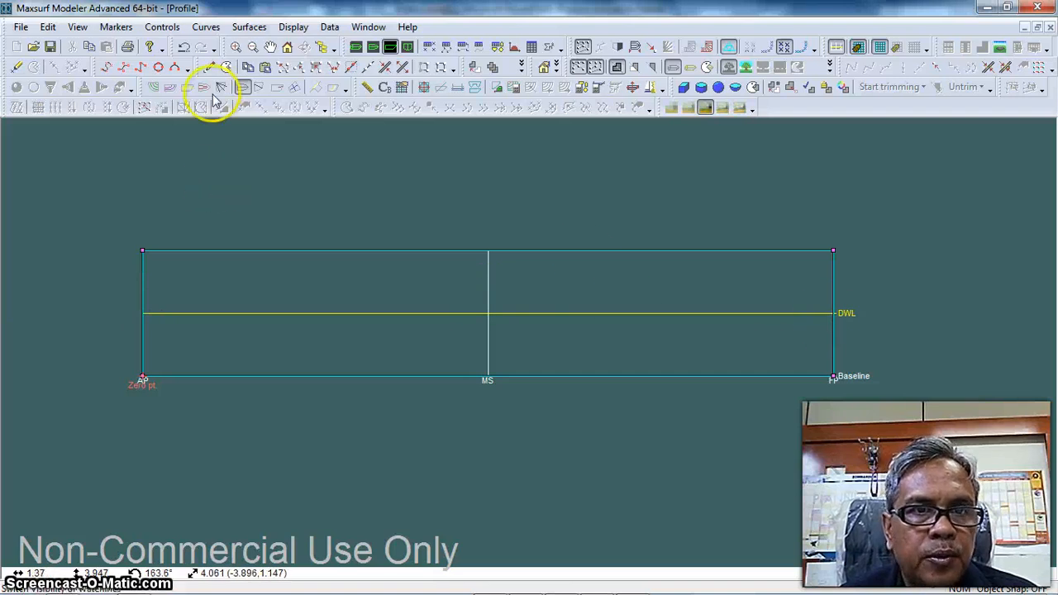
Add three control point columns along the surface's top edge at about 1.3 m and 3.2 m from the AP and one forward of midships
left_click(209, 67)
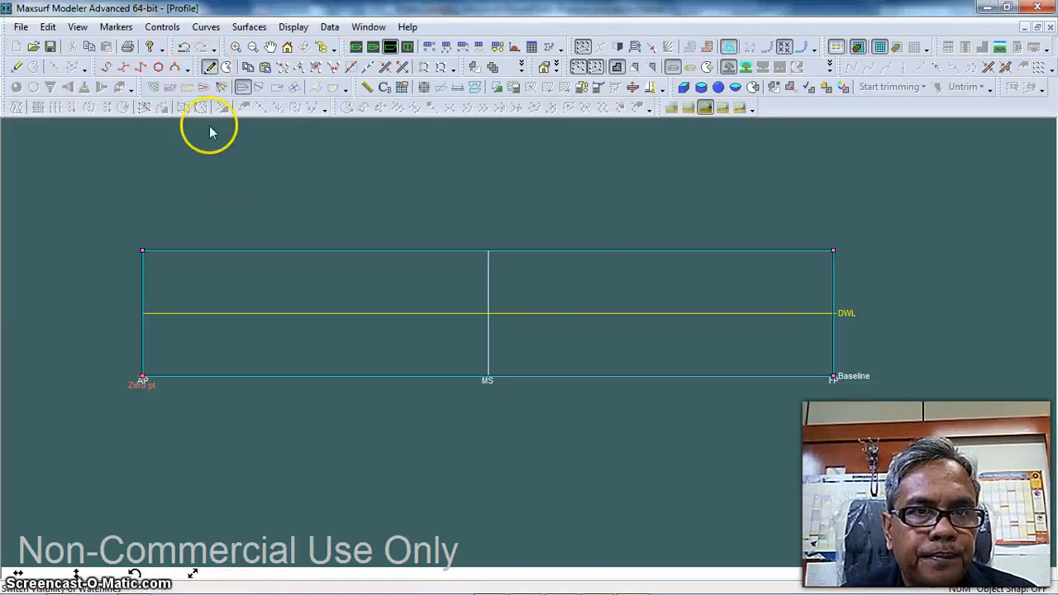
left_click(223, 251)
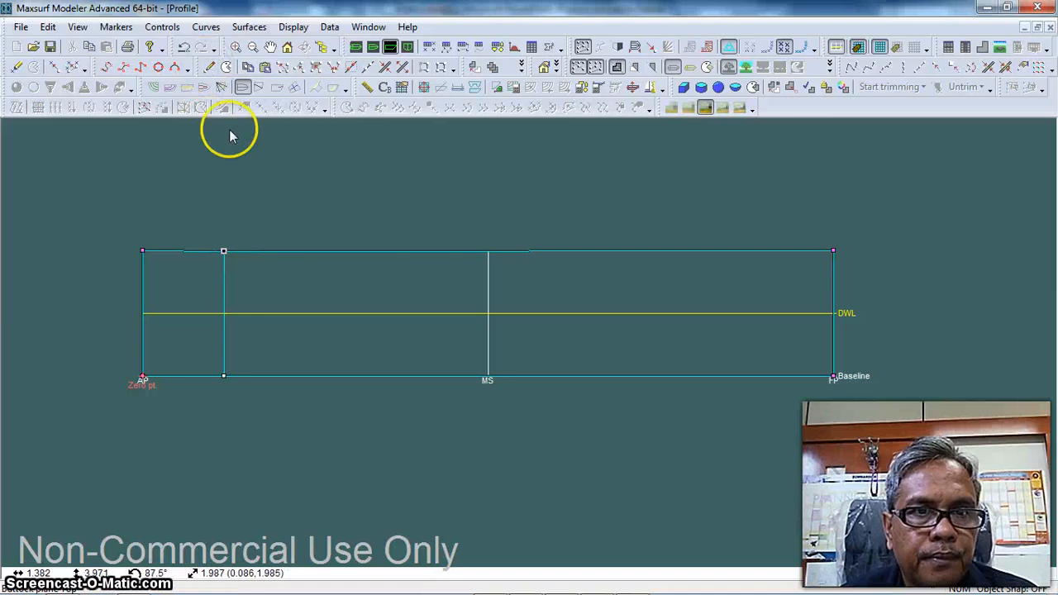
left_click(211, 67)
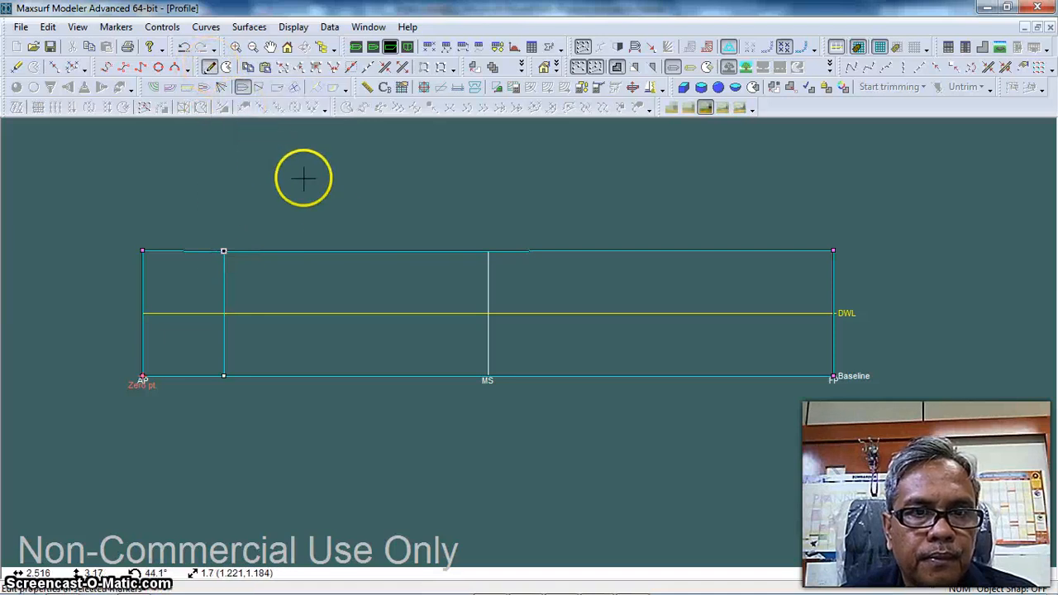
left_click(343, 249)
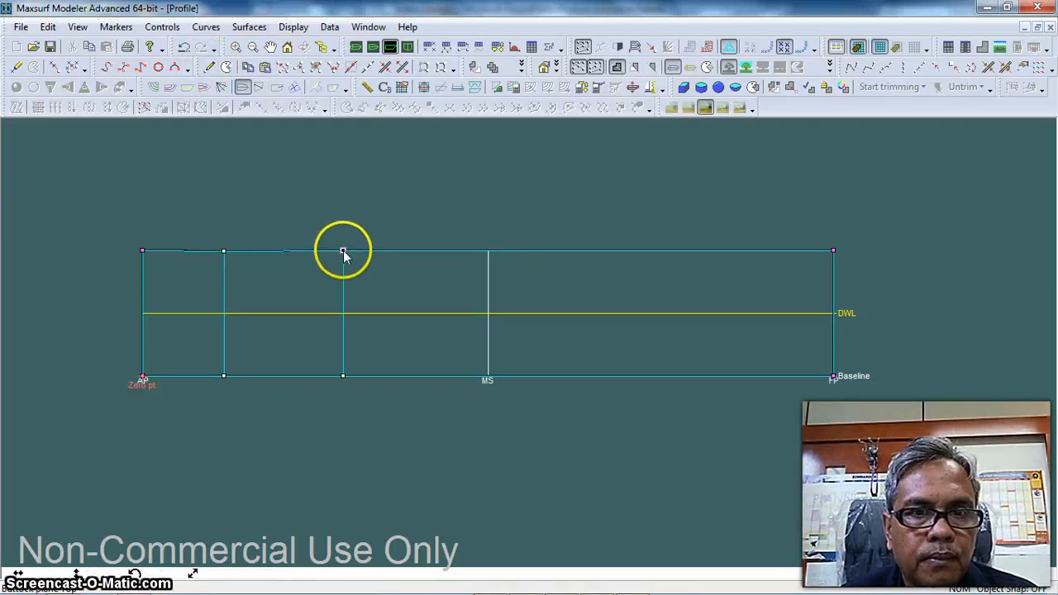
left_click(210, 68)
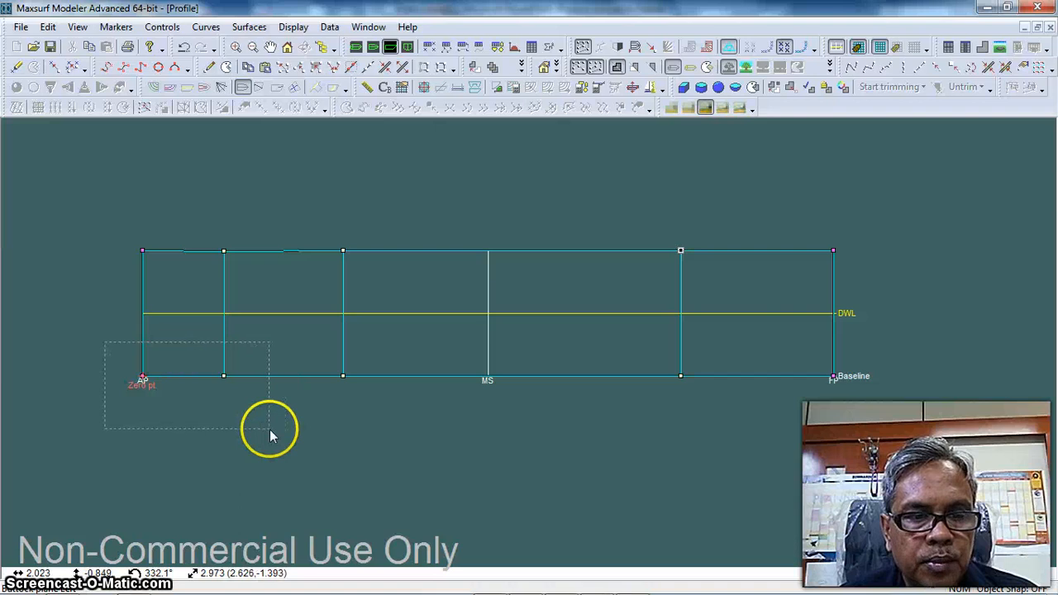
Shape the bottom by raising the two aft points to just below the DWL and the forward corner just above it, shifting the forward column slightly aft
left_click_drag(142, 379, 145, 323)
left_click_drag(806, 356, 889, 404)
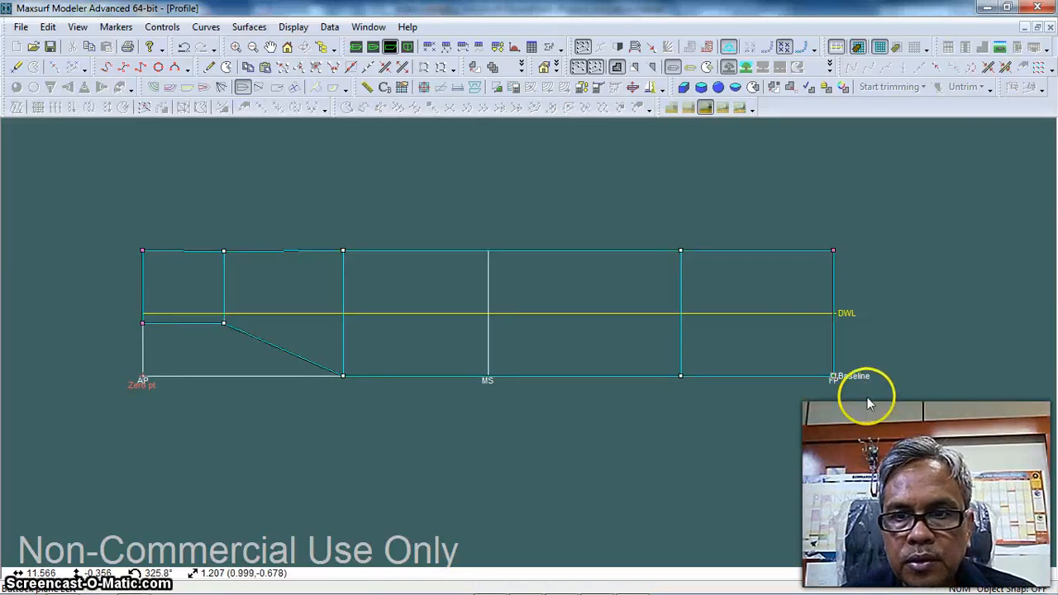
left_click_drag(833, 372, 830, 304)
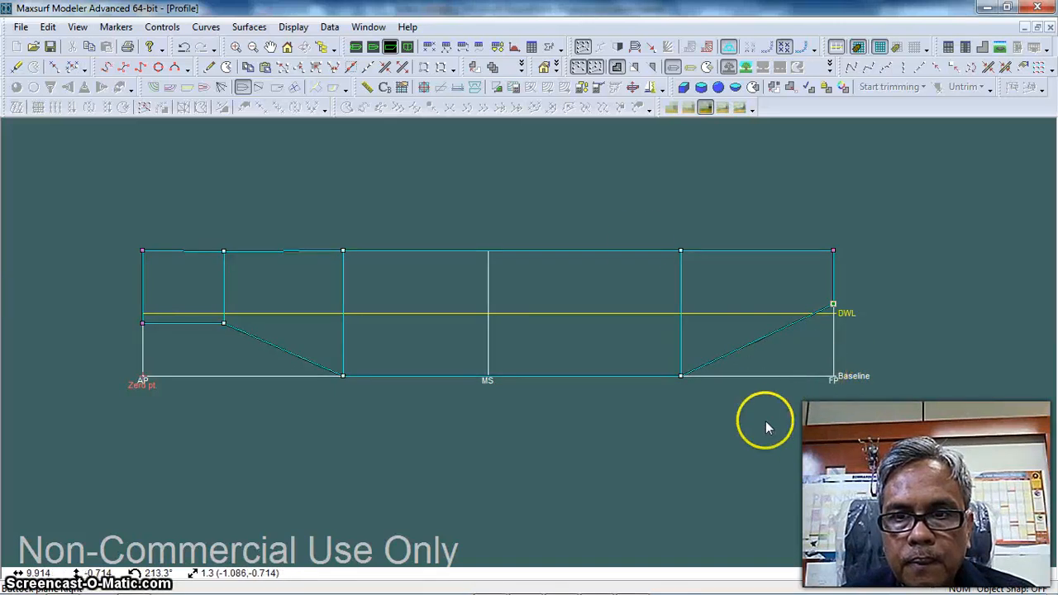
left_click_drag(647, 226, 663, 376)
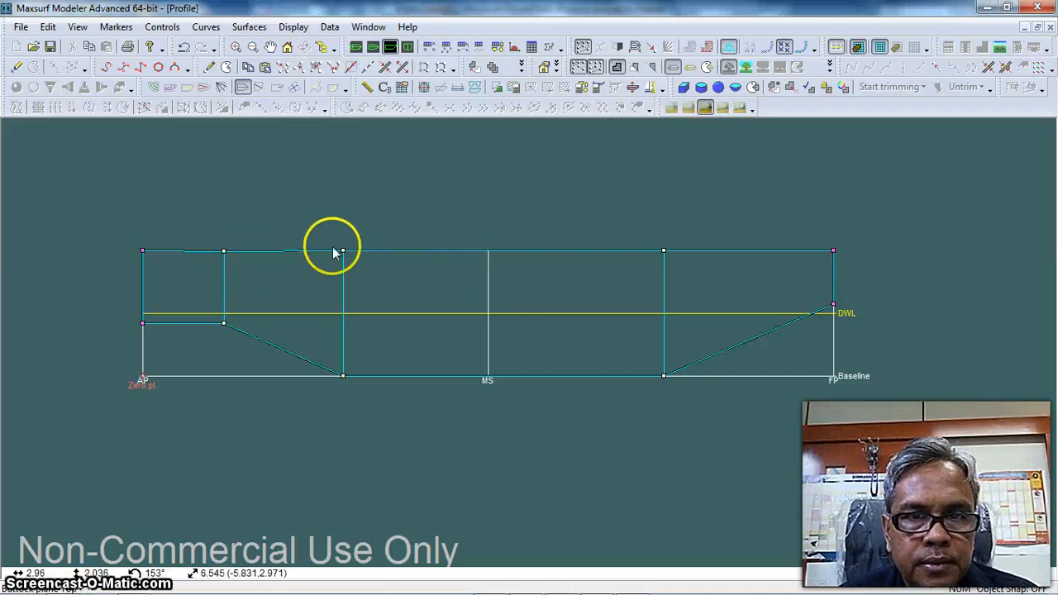
Level the deck edge by setting all control points in the top row to a common height of 2 m
left_click(832, 250)
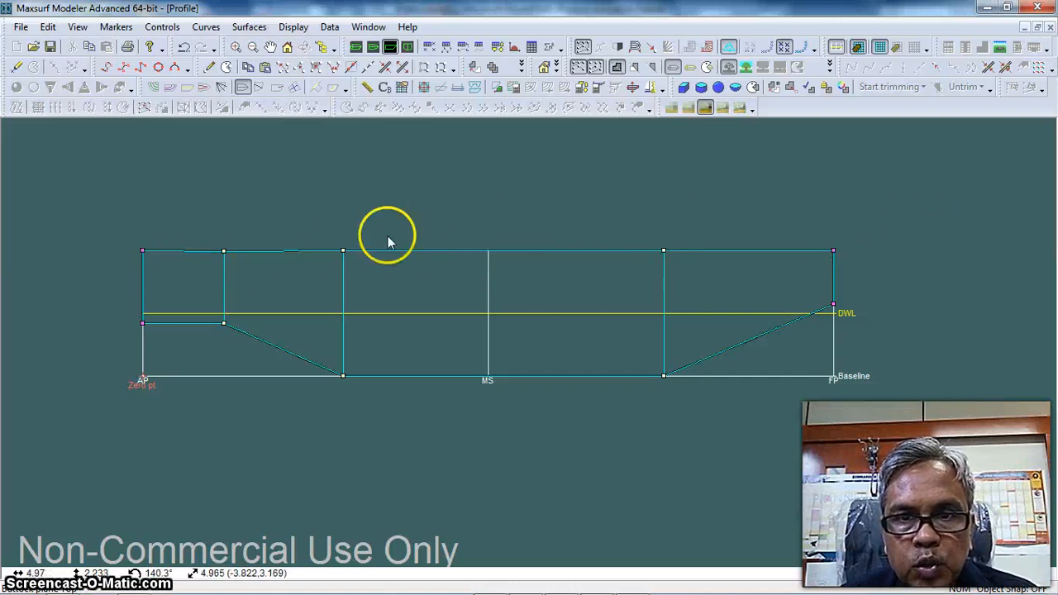
left_click_drag(96, 227, 917, 286)
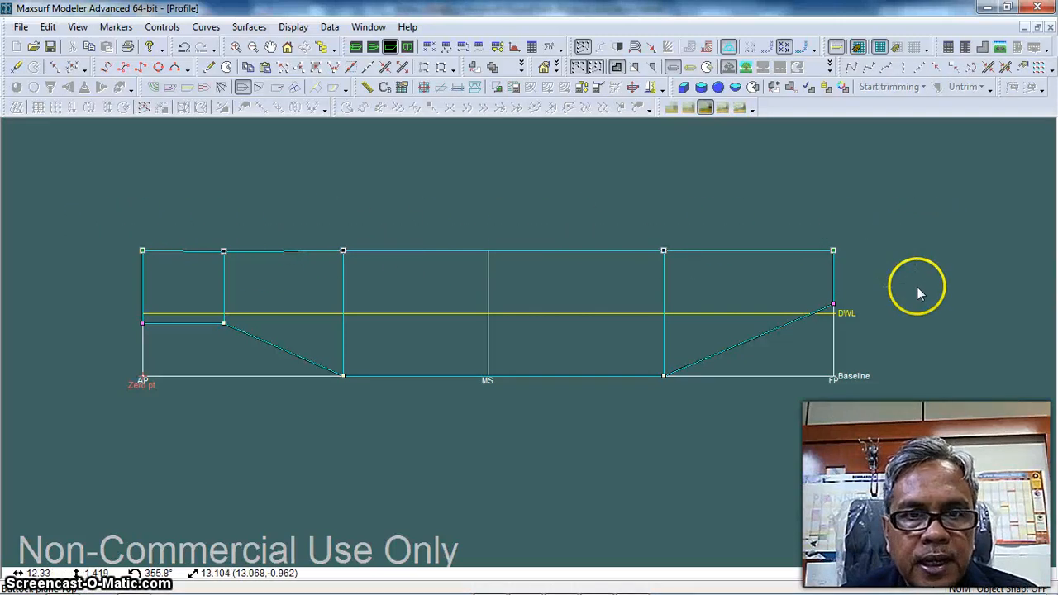
left_click(163, 28)
left_click(196, 415)
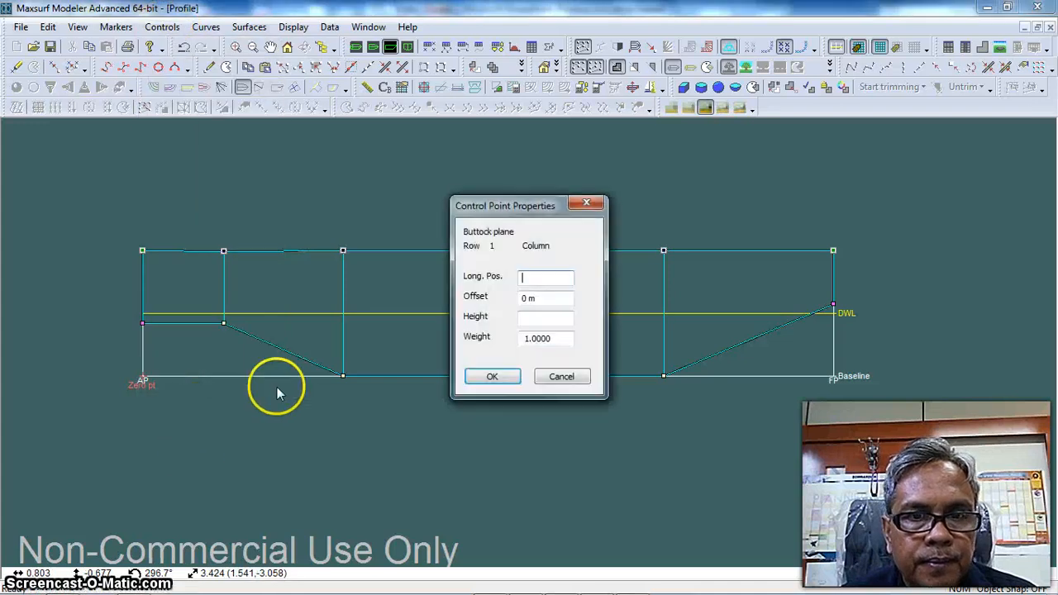
left_click(530, 320)
type("0")
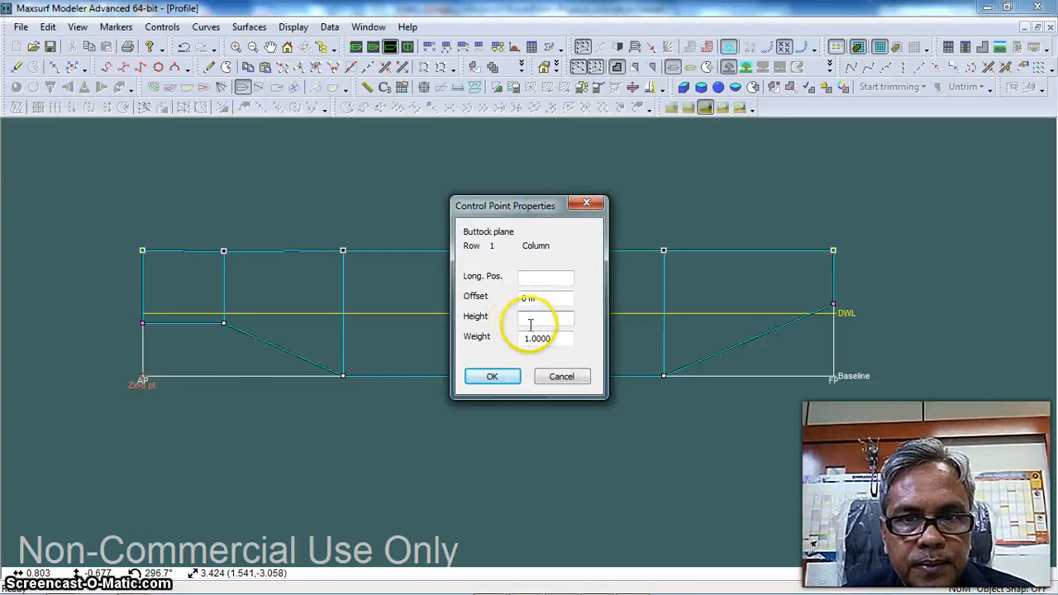
left_click(493, 377)
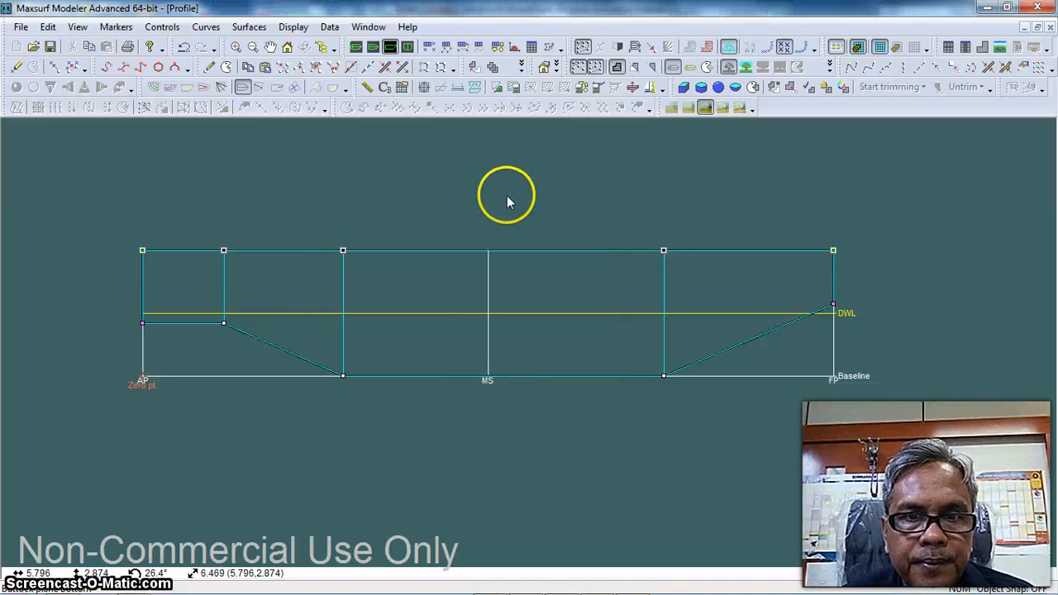
left_click(507, 200)
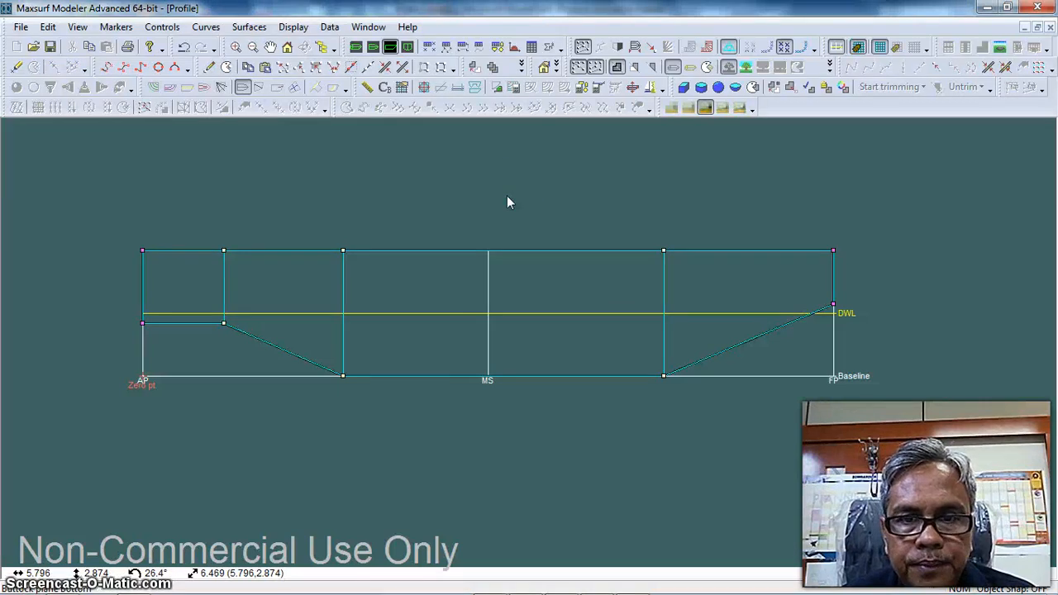
Show the shaped surface in the perspective view with rendering turned on
mouse_move(495, 585)
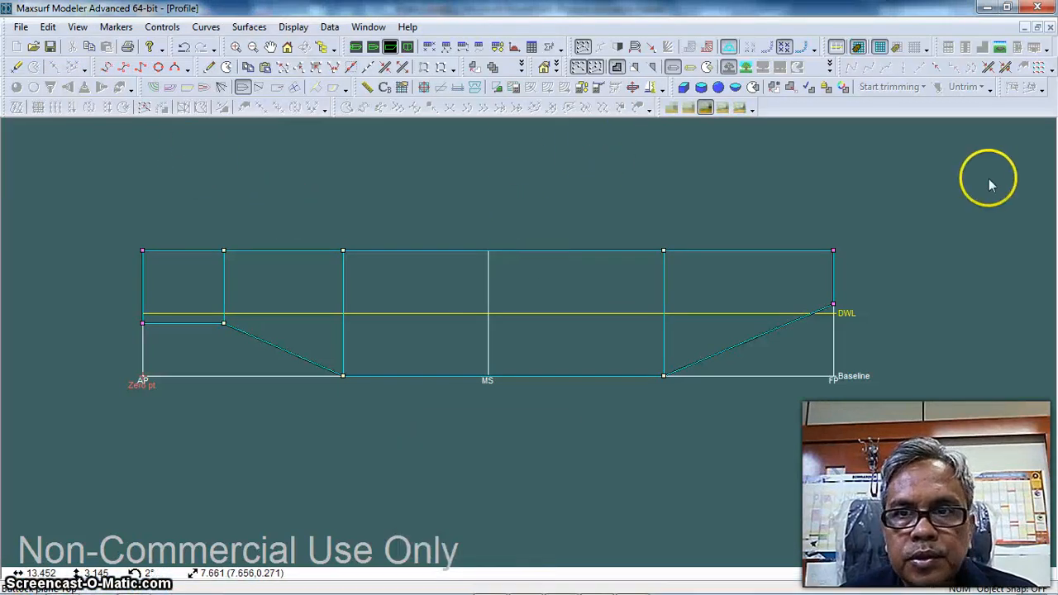
left_click(356, 47)
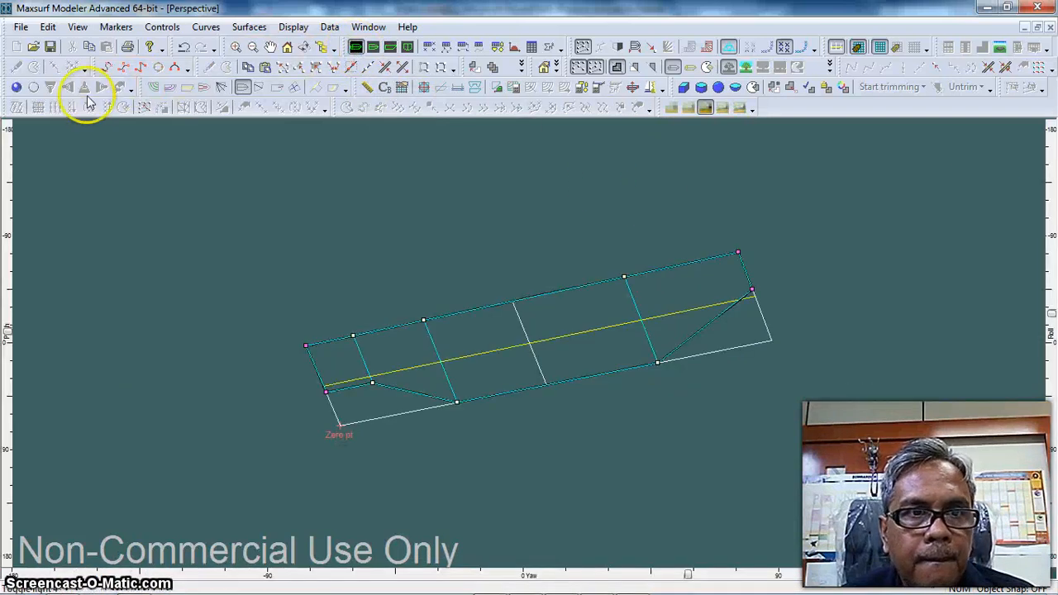
left_click(16, 87)
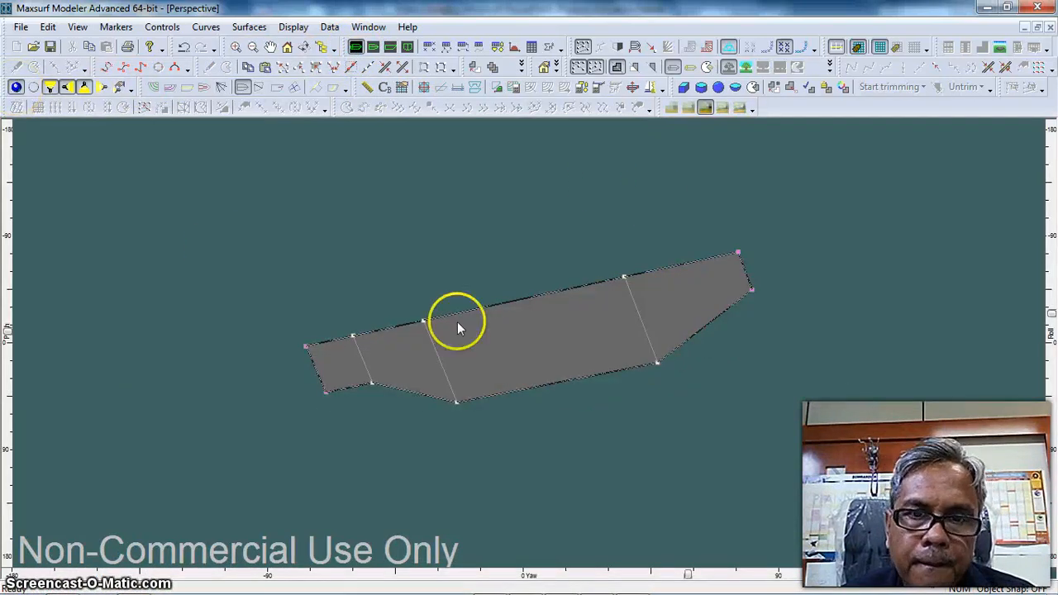
Rename the buttock plane surface to Side Shell and give it a cyan appearance colour
double_click(573, 339)
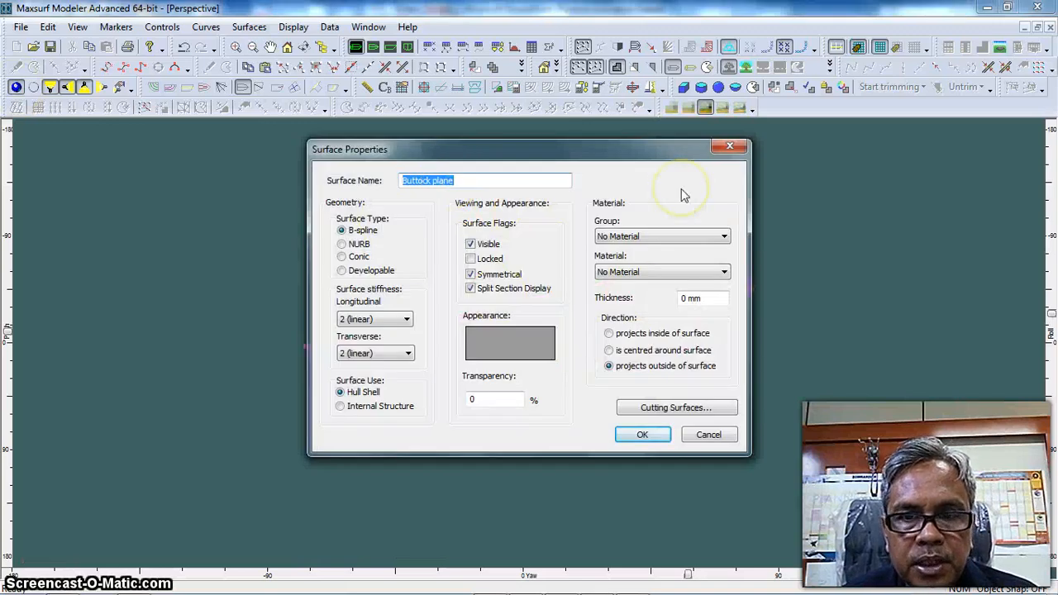
type("S")
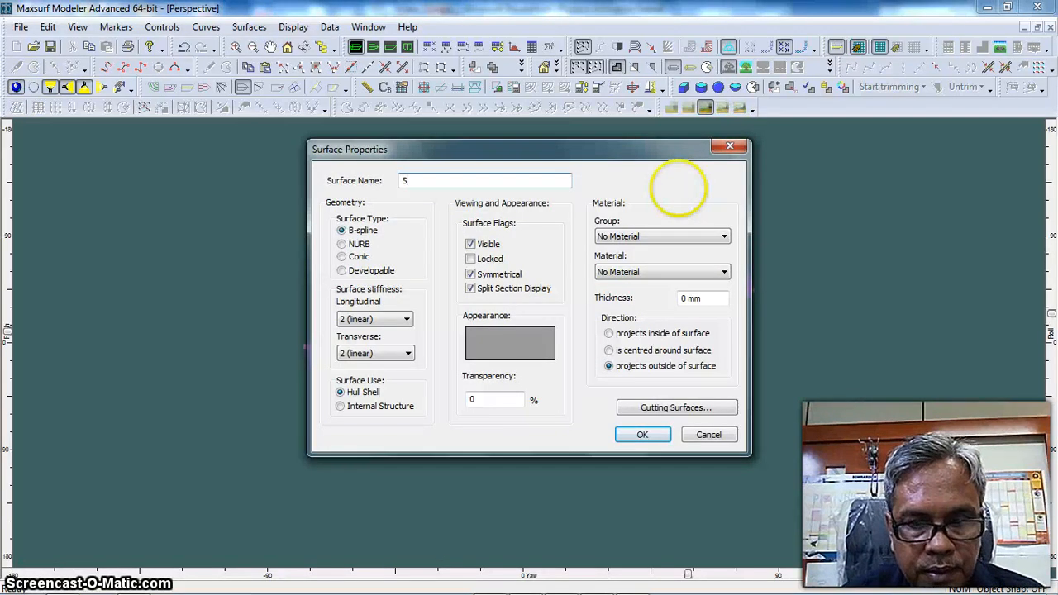
type("ide")
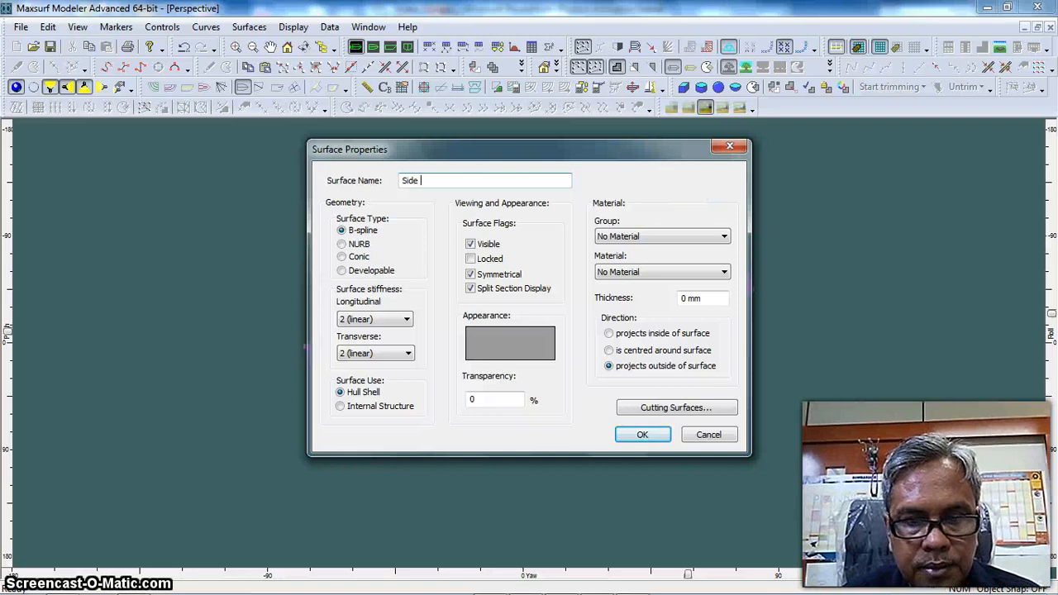
type(" Shell")
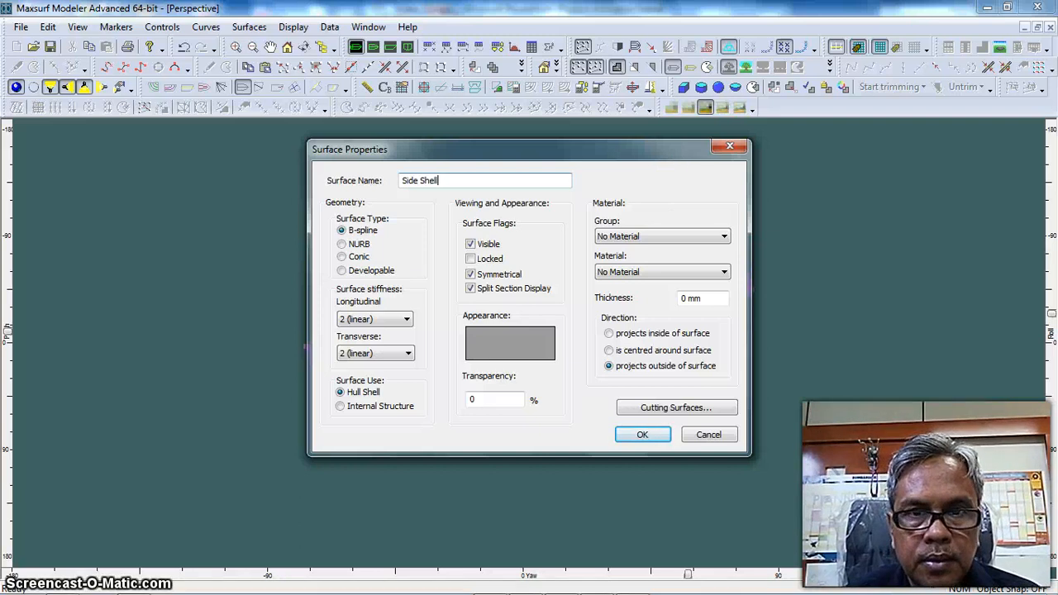
left_click(511, 338)
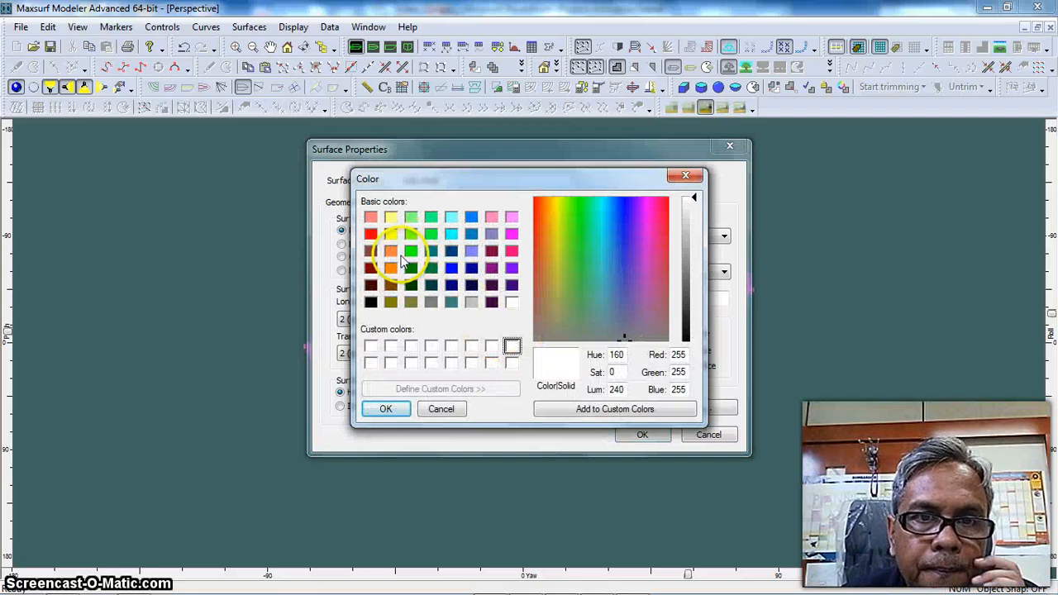
left_click(370, 251)
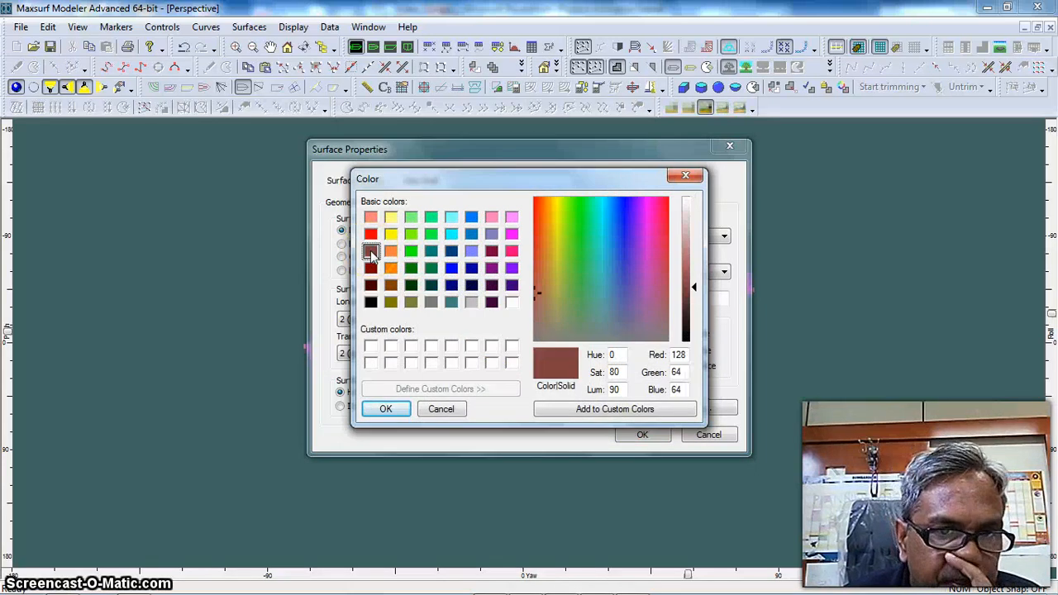
left_click(452, 235)
left_click(389, 406)
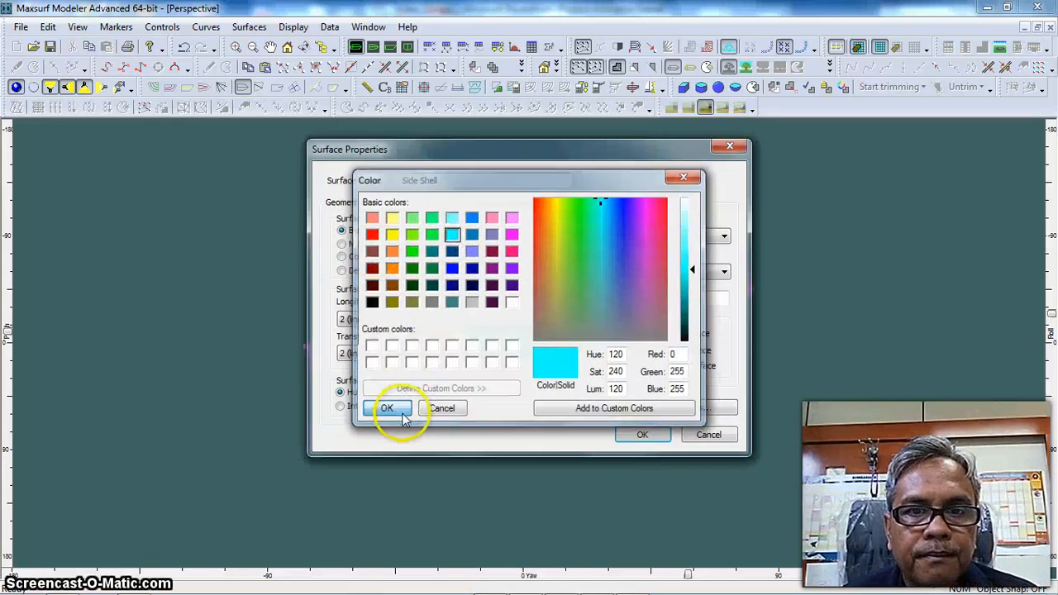
left_click(642, 434)
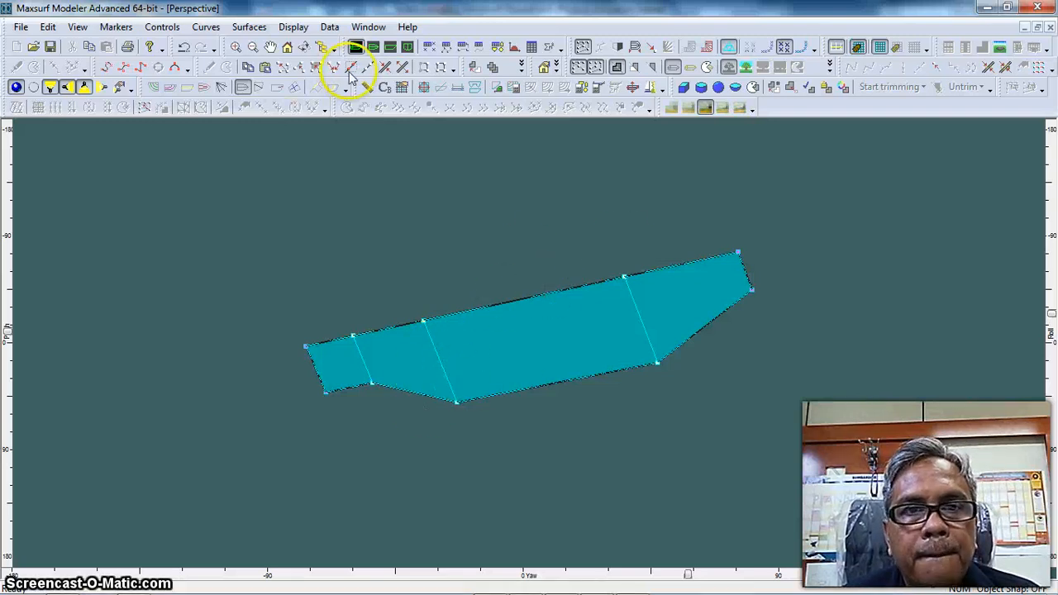
Select all Side Shell control points in the body plan and set their offset to 2.5 m
left_click(407, 48)
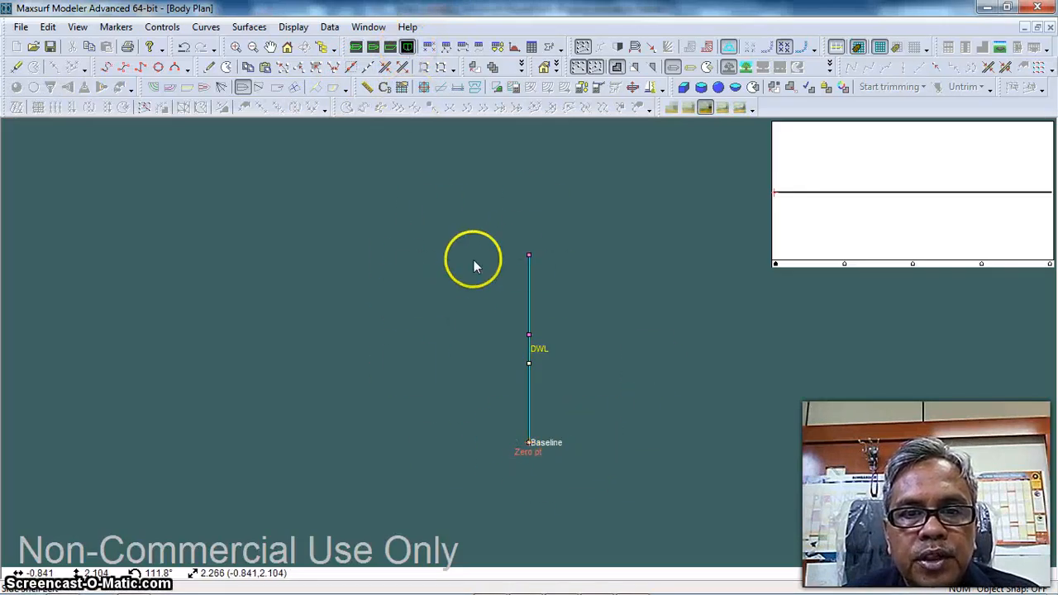
left_click_drag(445, 231, 630, 503)
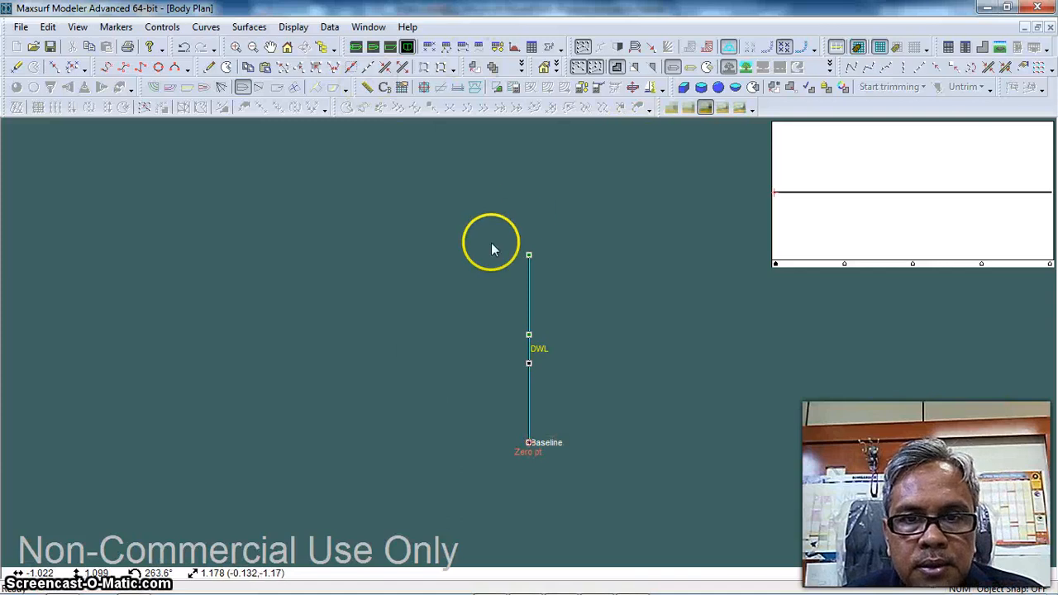
left_click(162, 27)
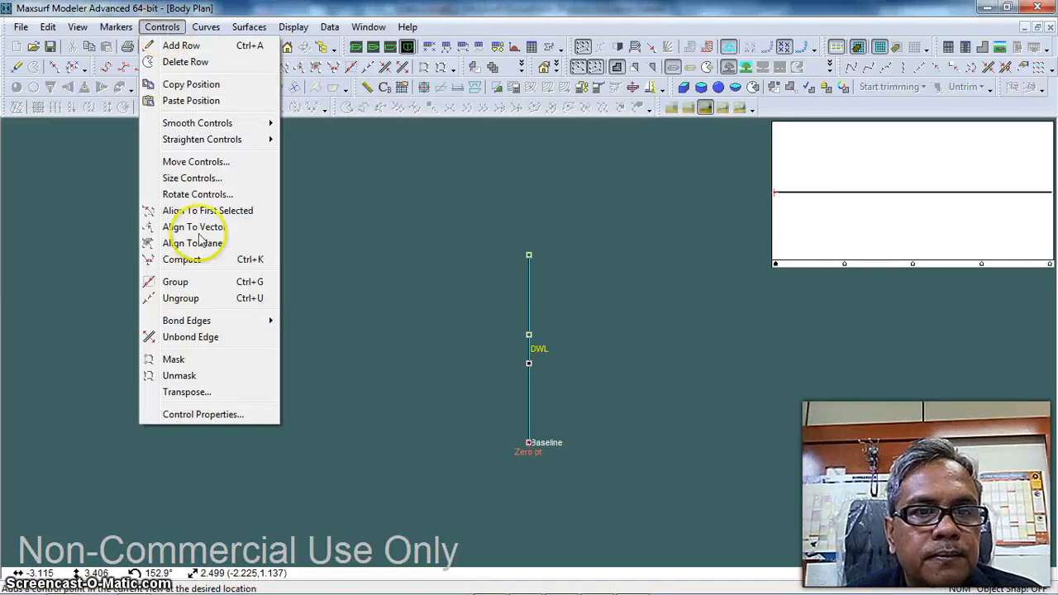
left_click(207, 414)
left_click_drag(528, 299, 473, 308)
type("2.5m")
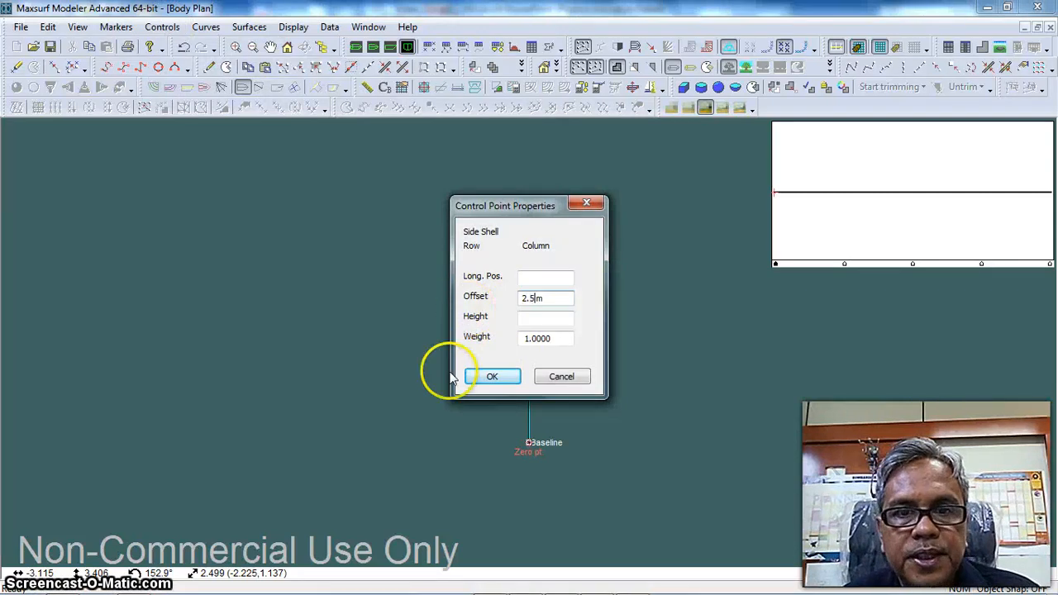
left_click(490, 377)
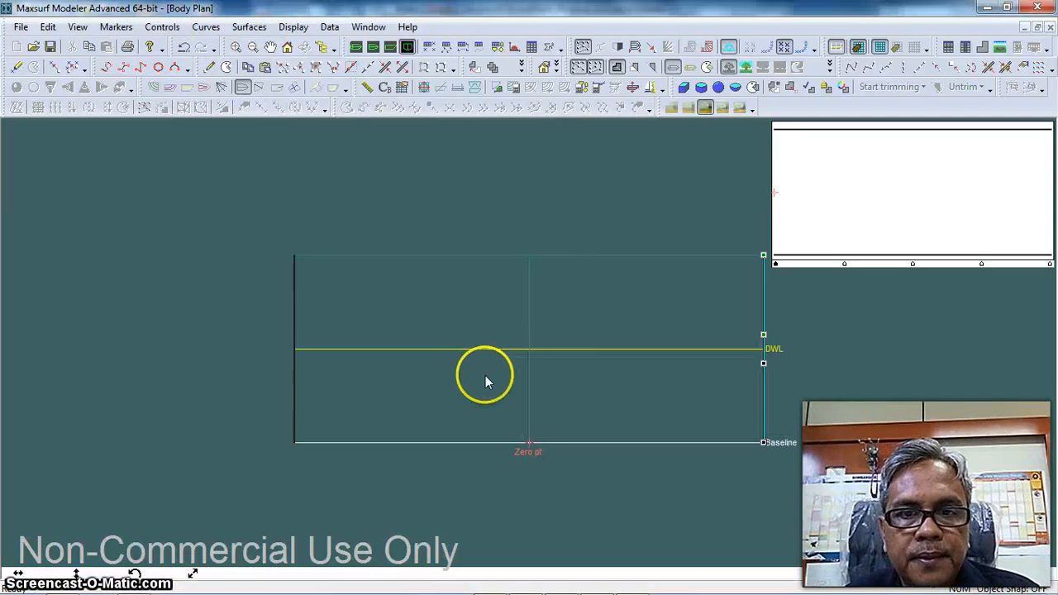
Add a Waterplane surface to the model in the perspective view
left_click(356, 47)
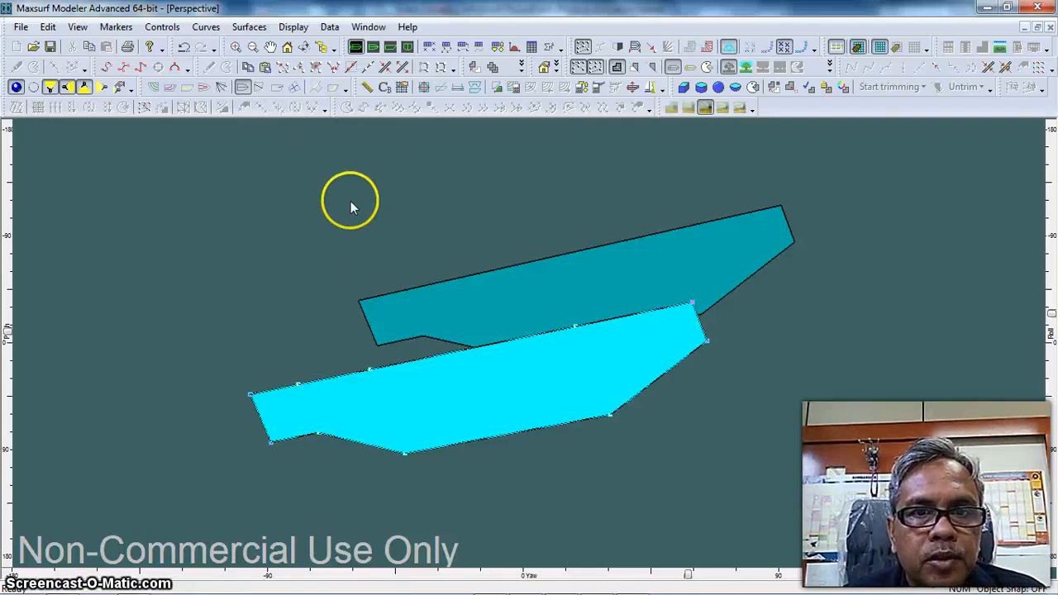
left_click(250, 29)
mouse_move(347, 62)
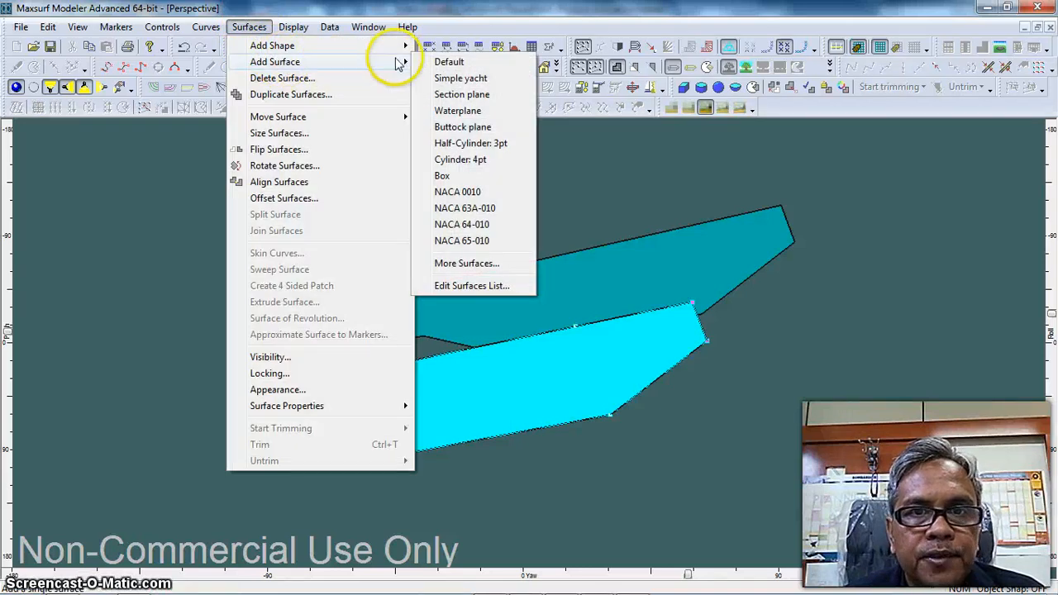
left_click(463, 110)
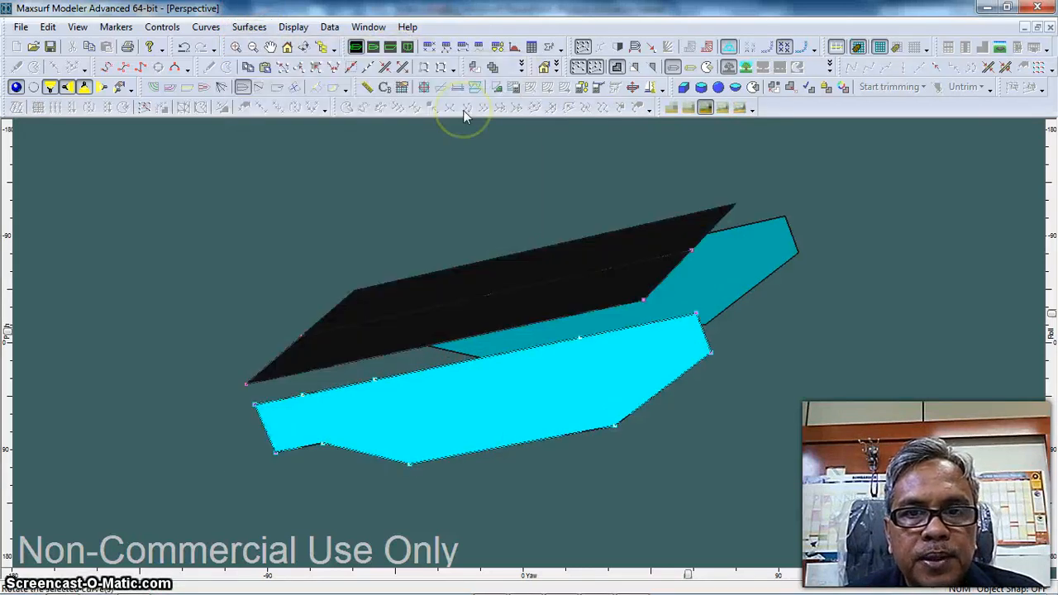
Rename the waterplane surface to Deck and give it a green appearance colour
left_click(537, 288)
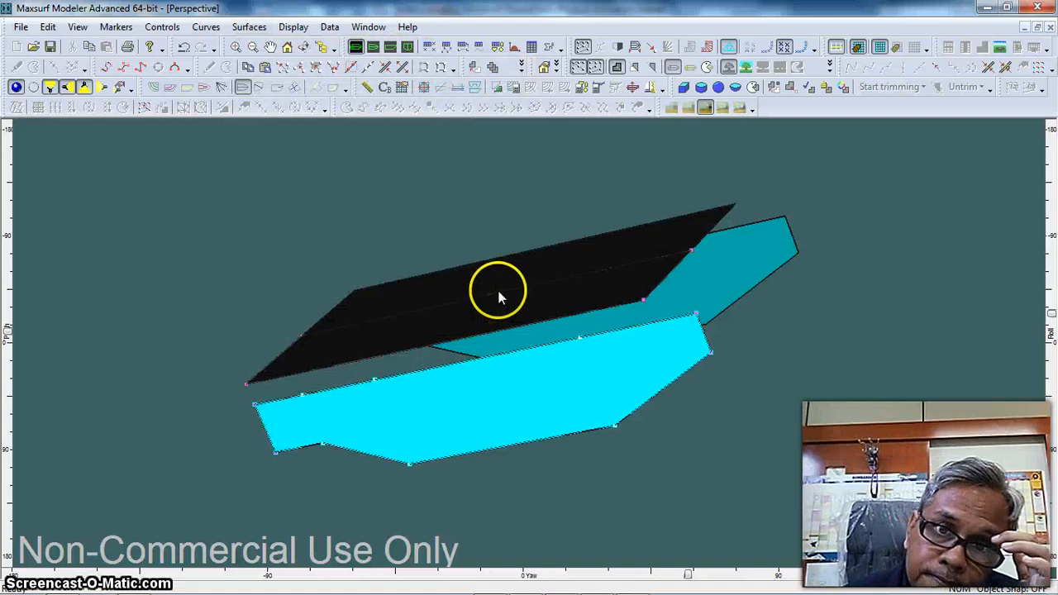
double_click(498, 295)
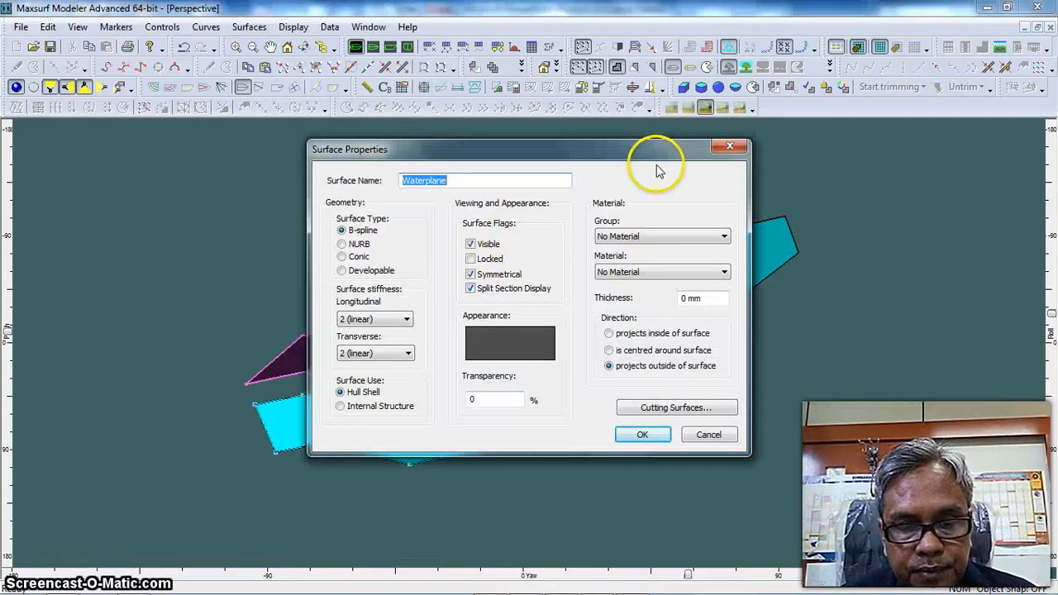
type("Deck")
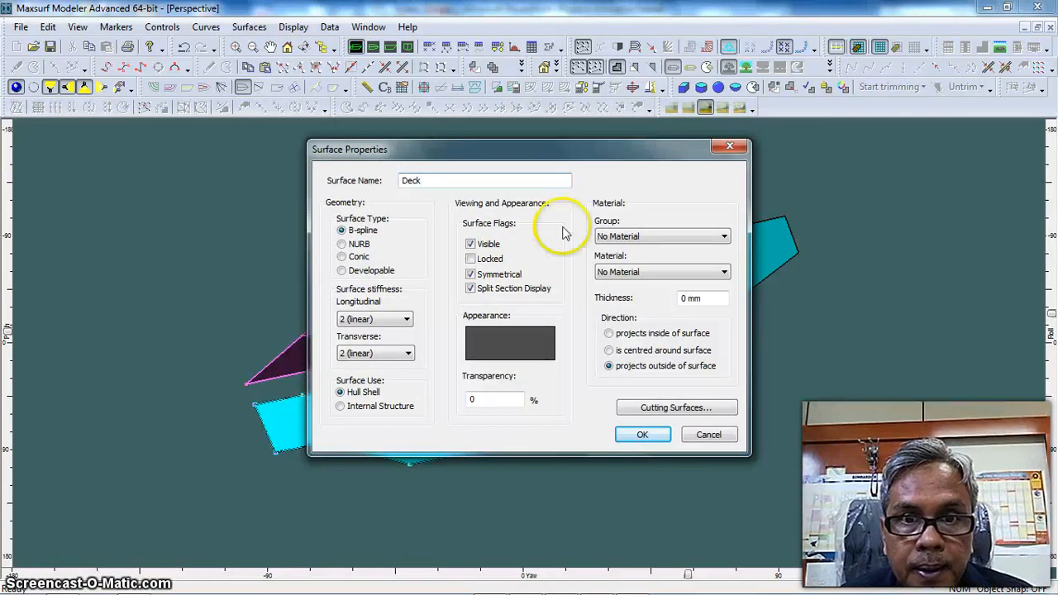
left_click(509, 345)
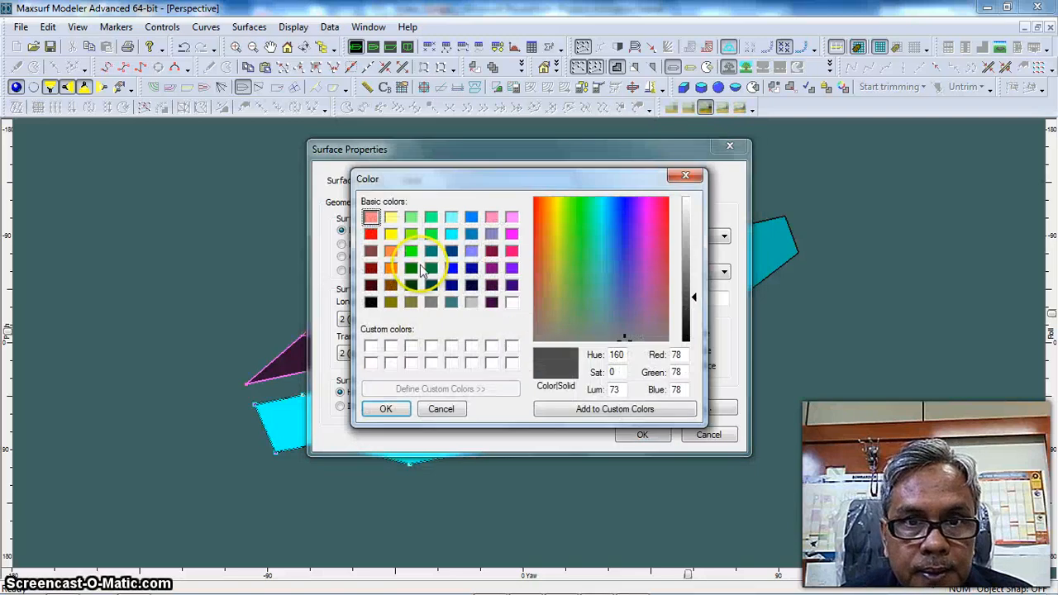
left_click(411, 251)
left_click(384, 407)
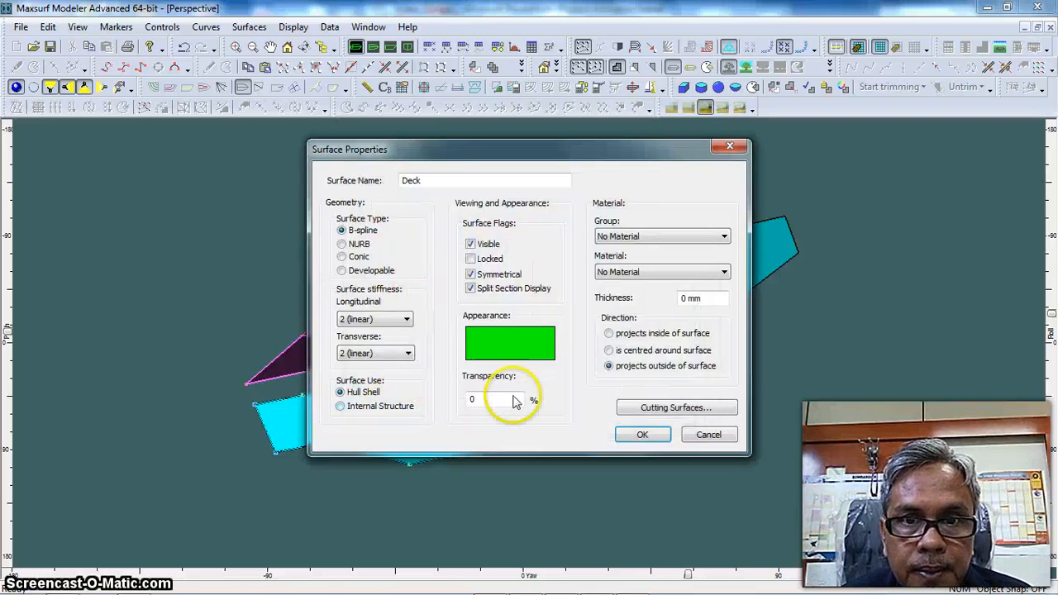
left_click(640, 435)
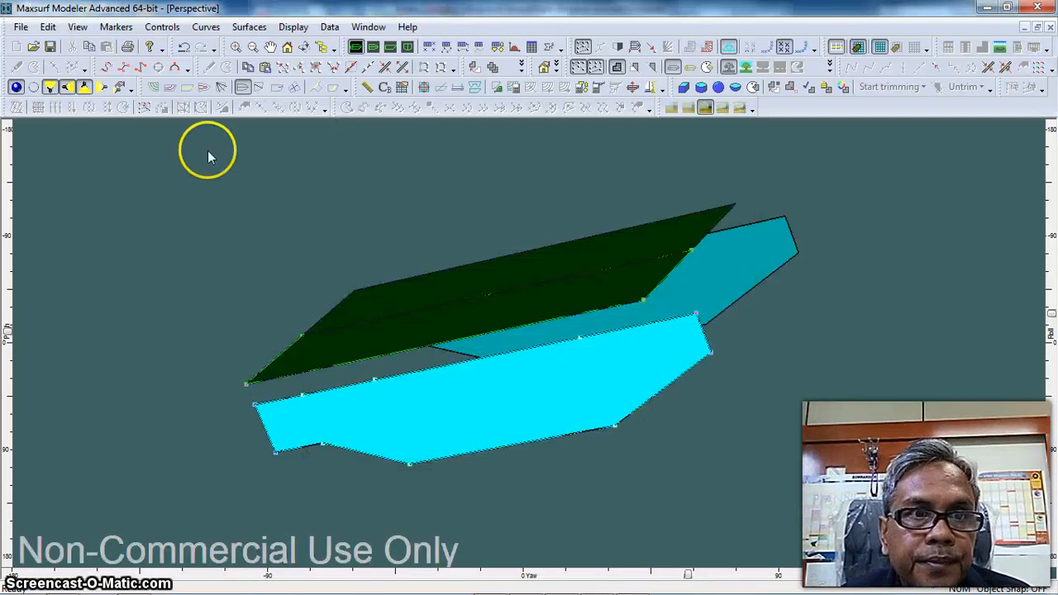
With rendering off and only half the hull displayed, snap the Deck's two outboard corner points onto the Side Shell's top end corners
left_click(17, 88)
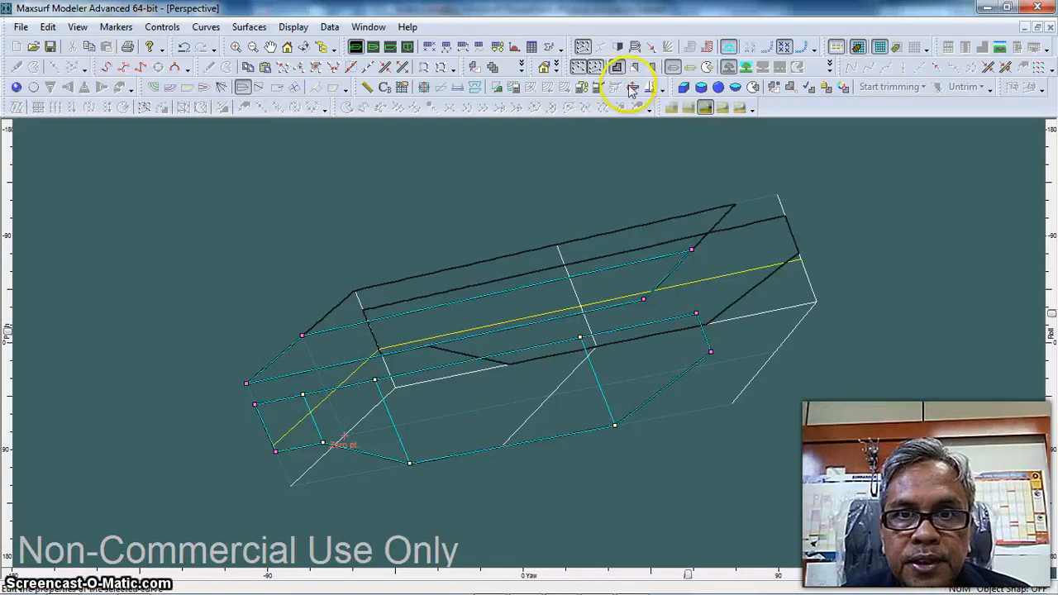
left_click(617, 47)
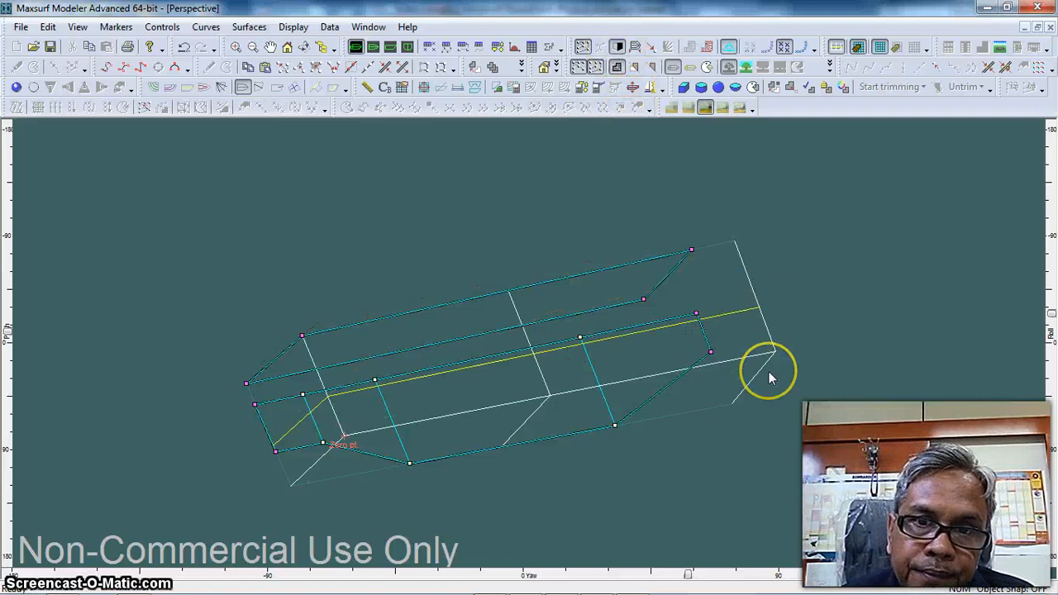
scroll(768, 371, "up", 2)
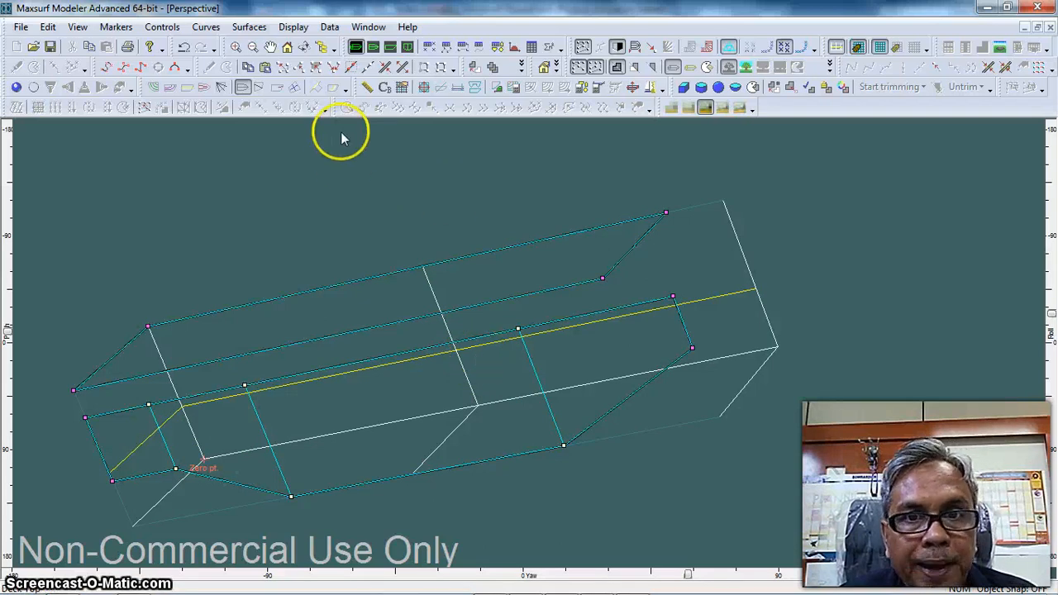
left_click(672, 296)
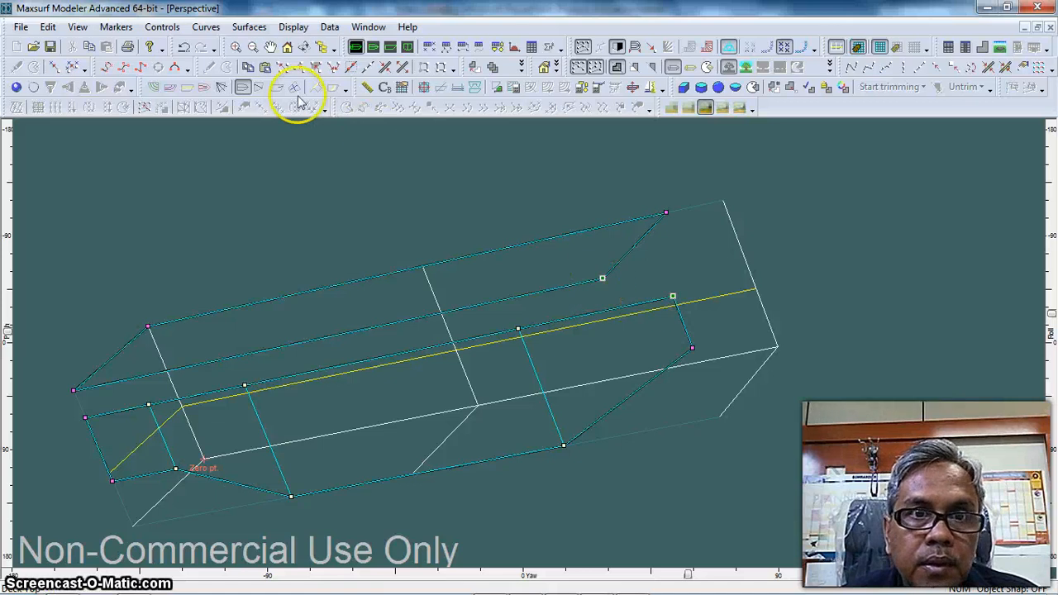
left_click(334, 67)
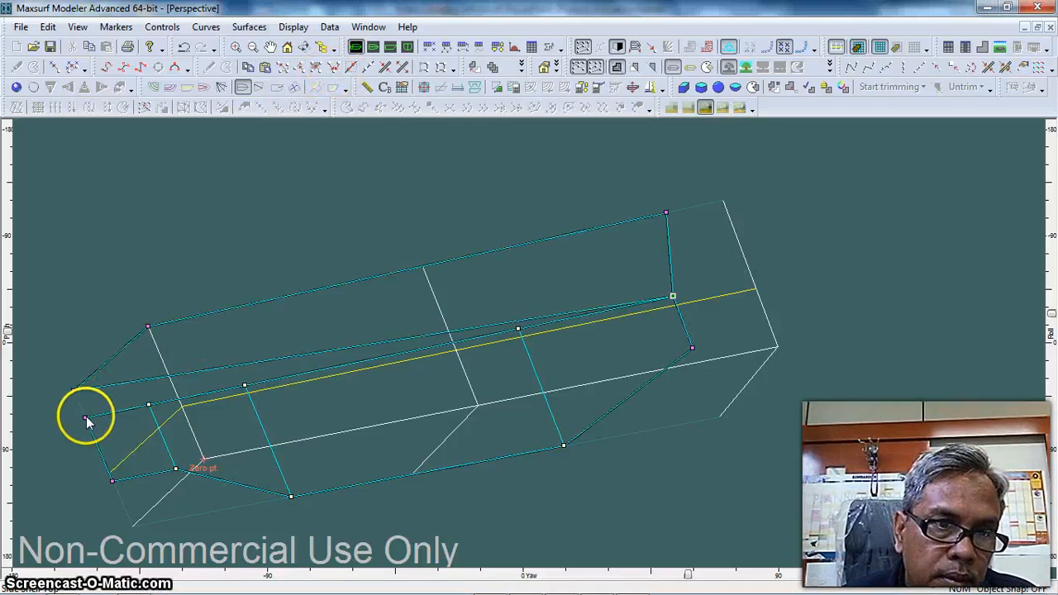
left_click(85, 418)
left_click(74, 390, "shift")
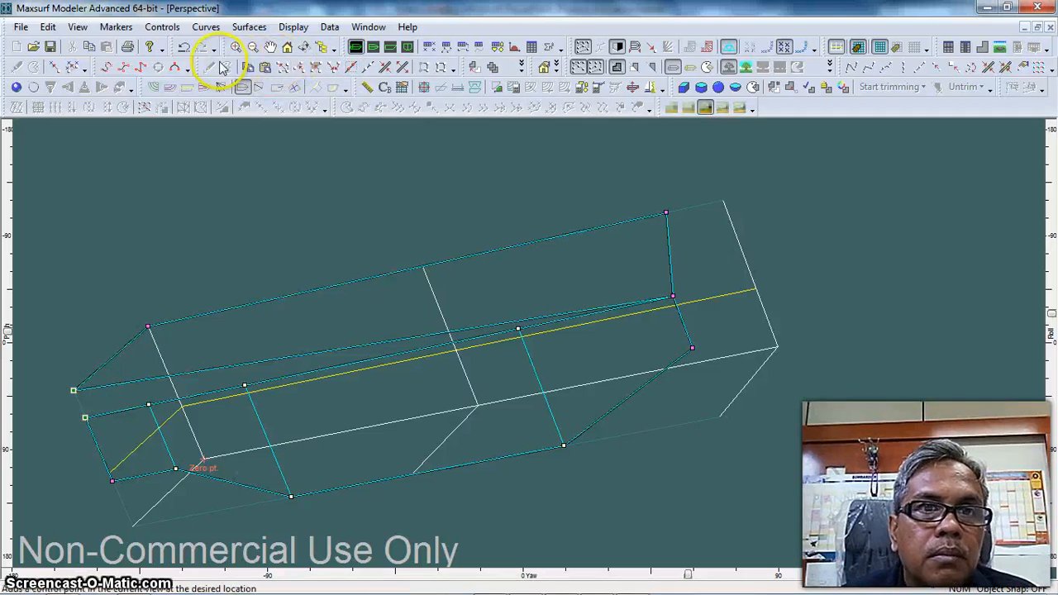
left_click(334, 69)
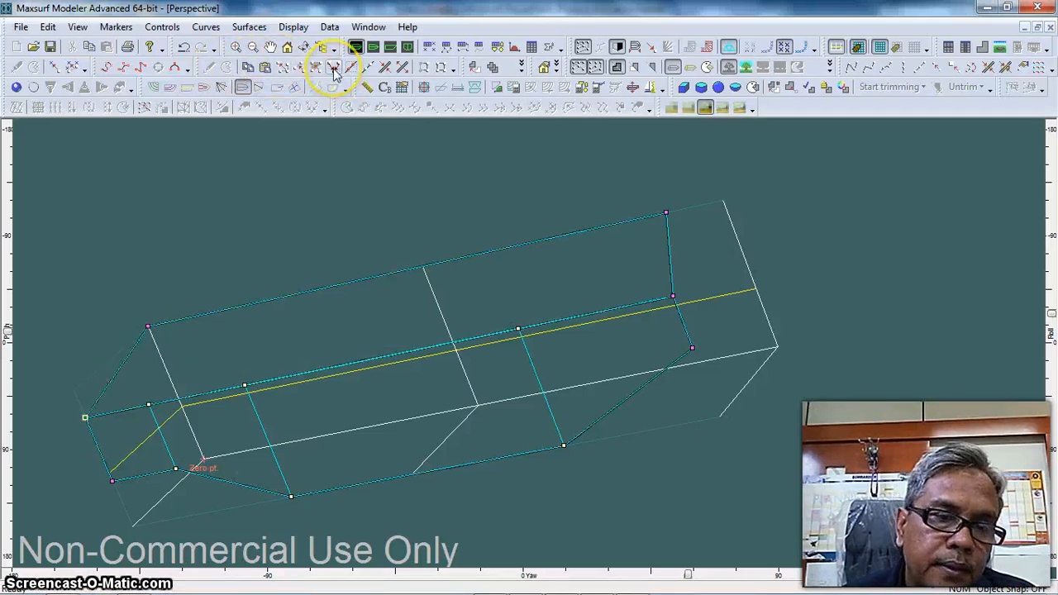
Set the height of the Deck's aft centreline control point to 2 m
double_click(147, 326)
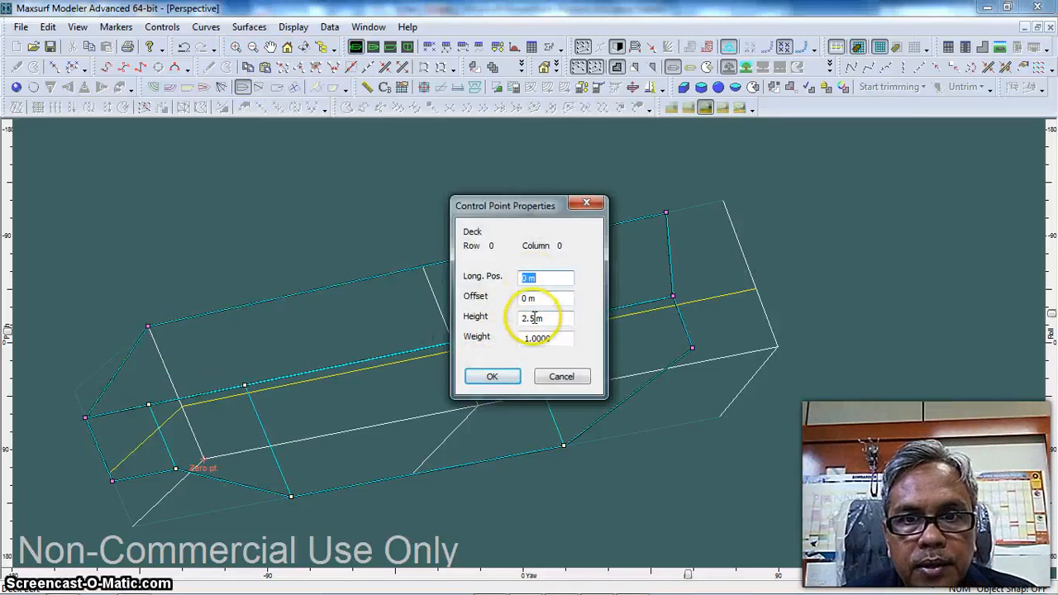
double_click(533, 317)
type("2")
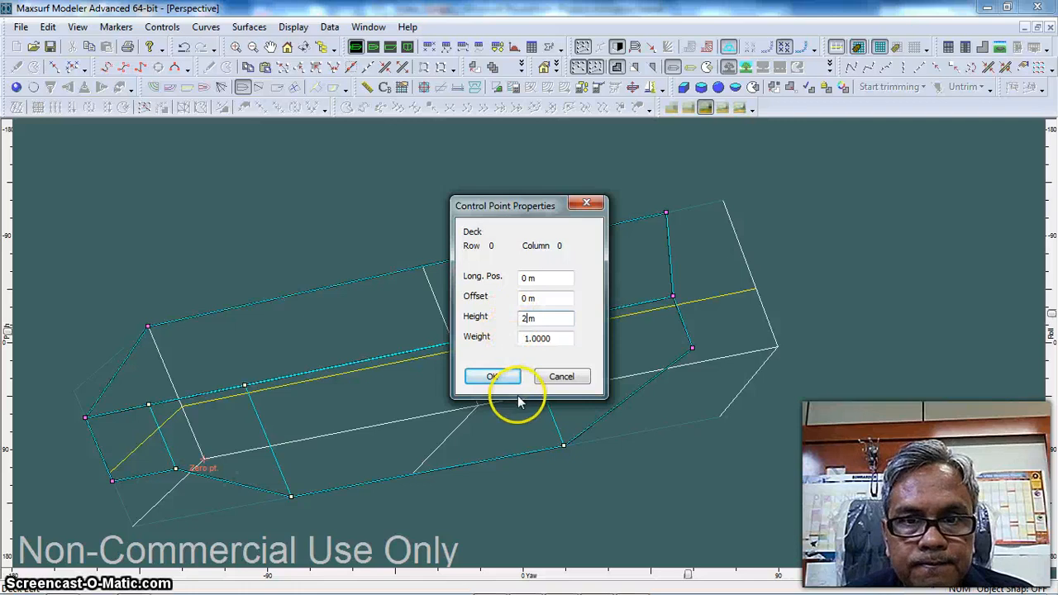
left_click(494, 375)
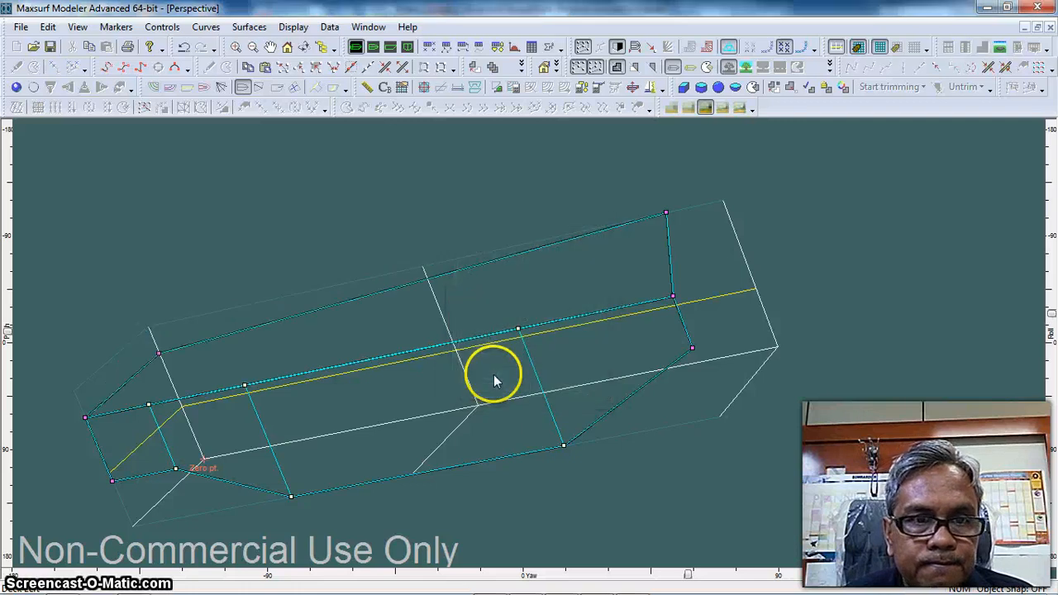
Set the Deck's forward centreline control point to a height of 2 m and a longitudinal position of 11 m
double_click(667, 213)
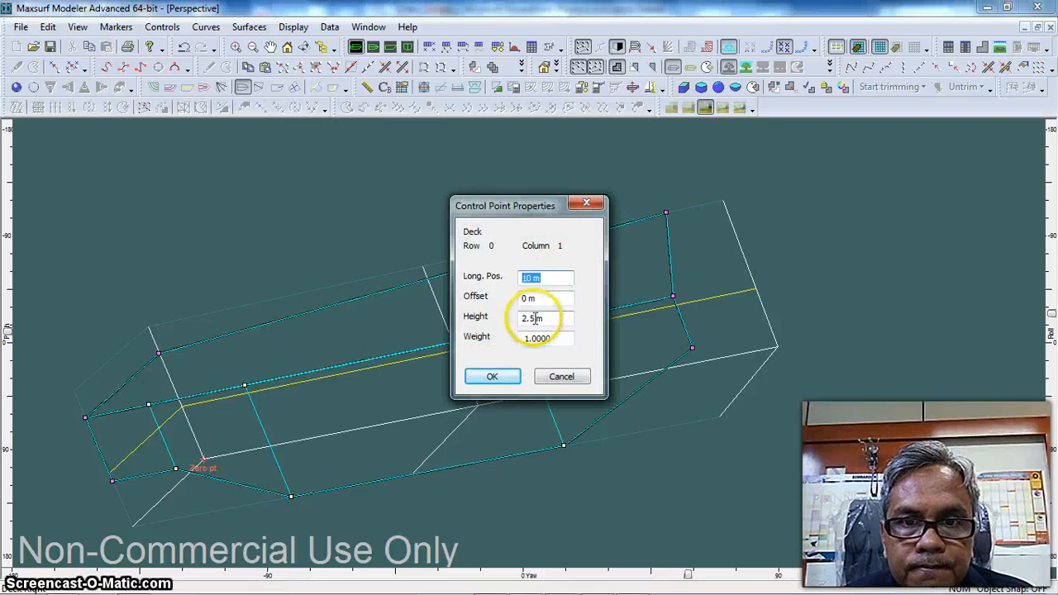
left_click_drag(535, 319, 521, 319)
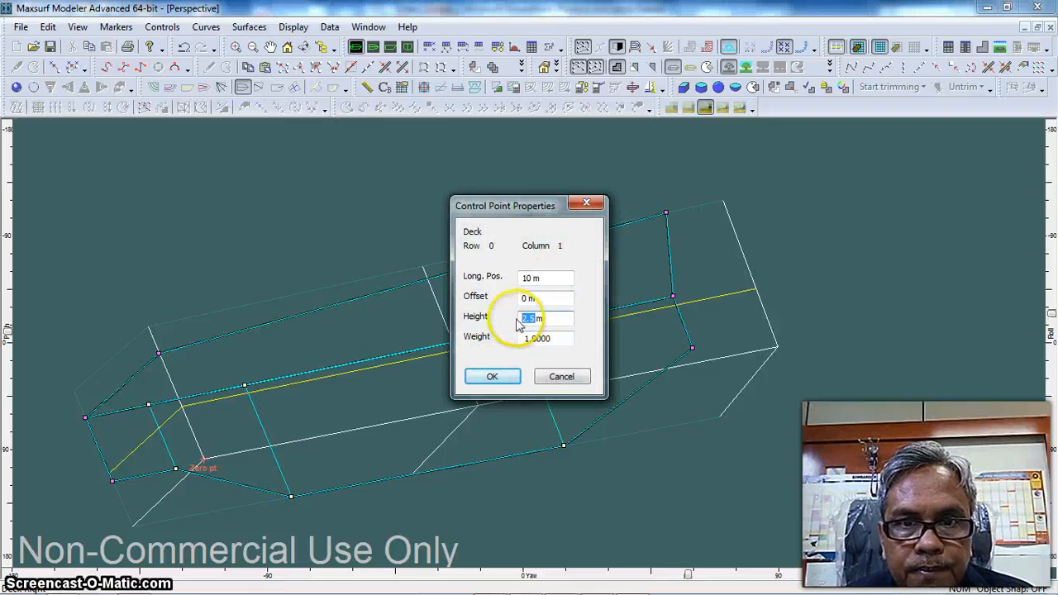
double_click(530, 279)
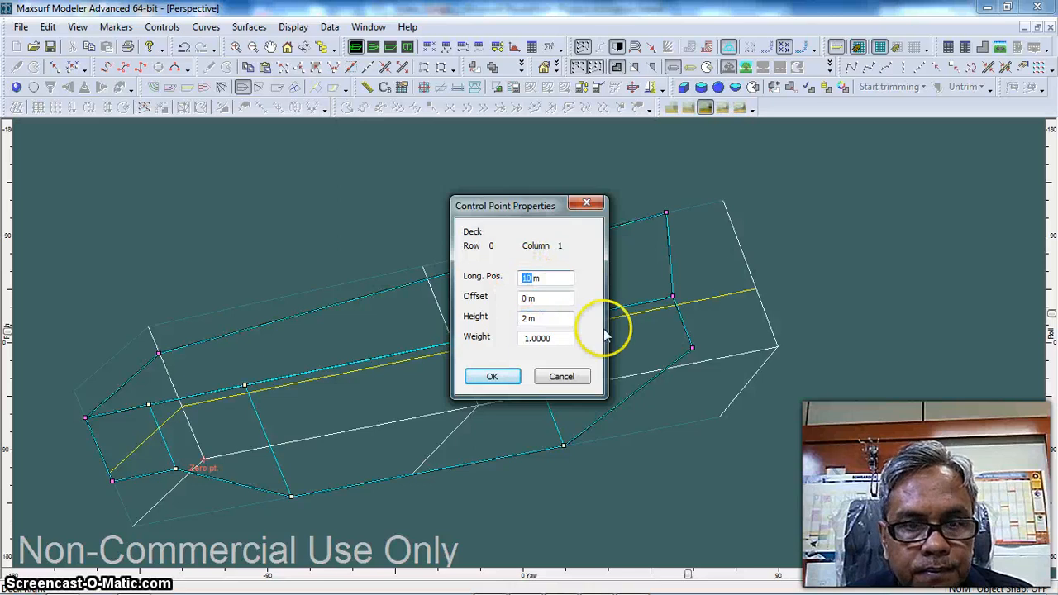
type("1")
left_click(496, 377)
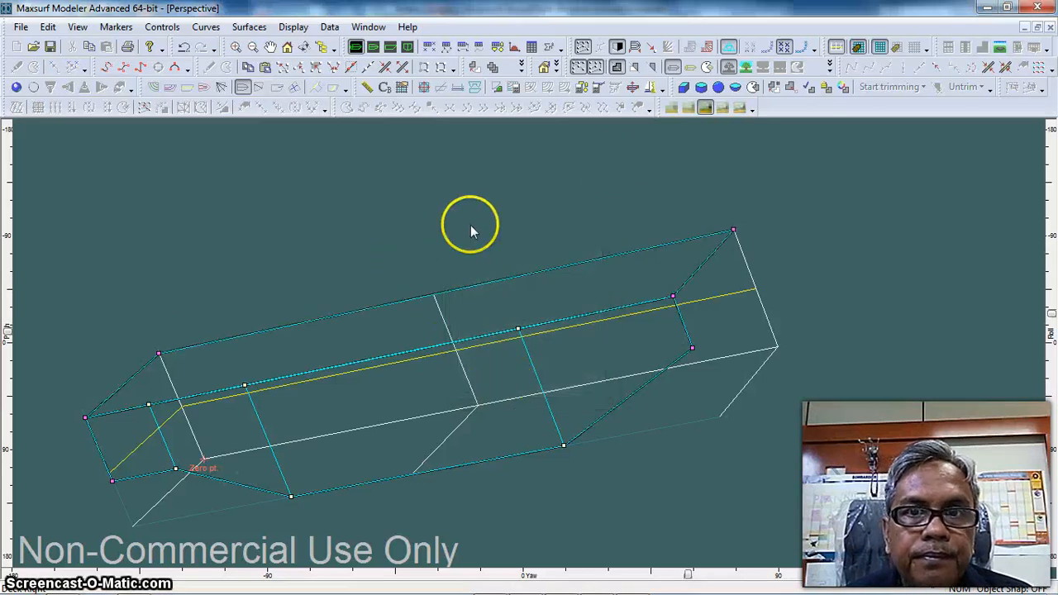
Show the full hull rendered with both sides displayed, pitch the view slightly, and turn on the fourth light
left_click(16, 87)
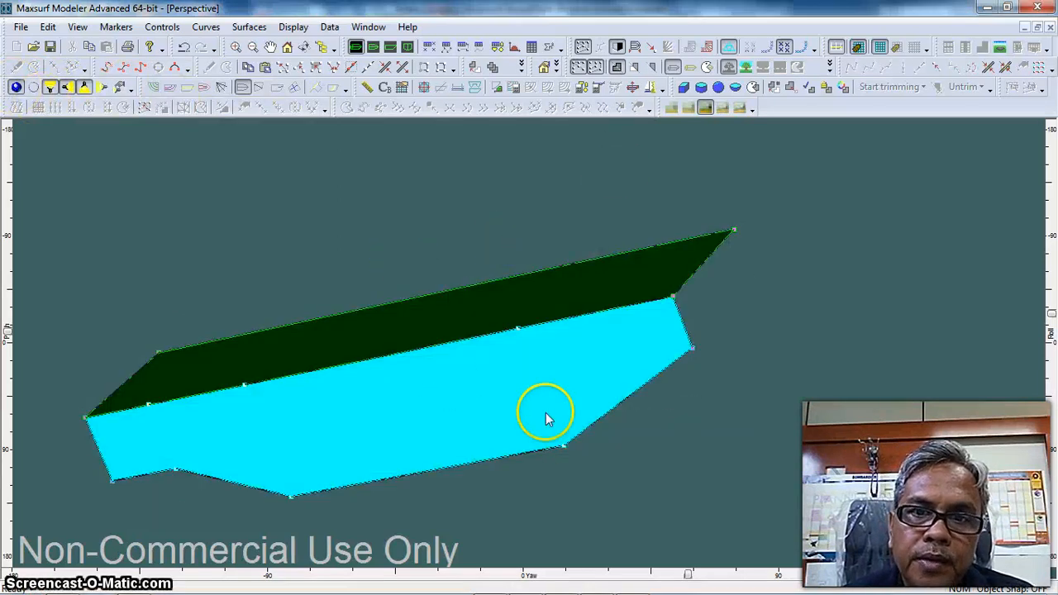
left_click(617, 47)
mouse_move(1051, 316)
left_mouse_down()
mouse_move(1051, 383)
mouse_move(1051, 285)
mouse_move(1051, 307)
left_mouse_up()
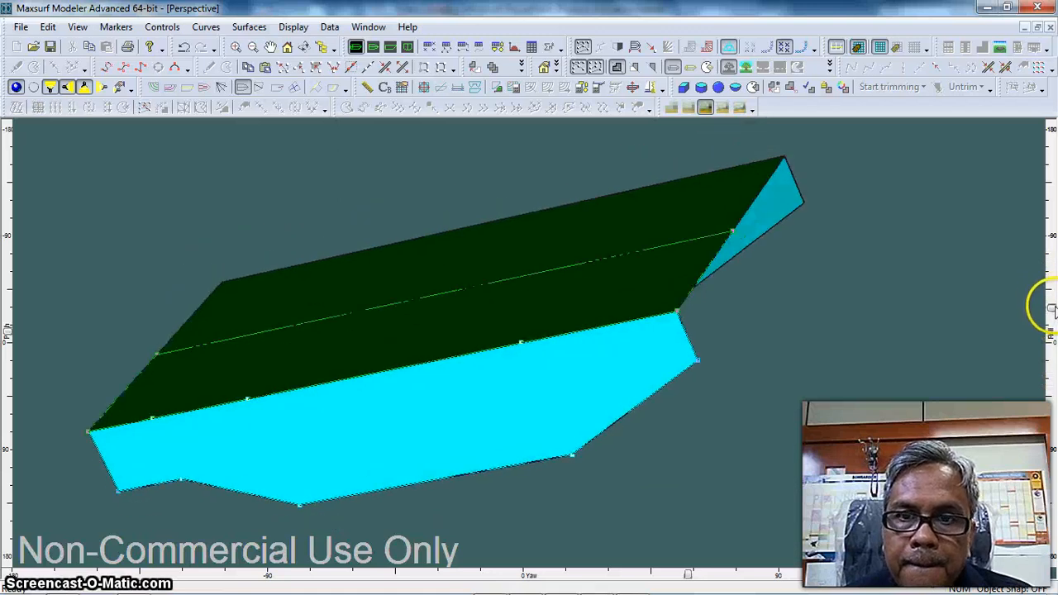
left_click(101, 87)
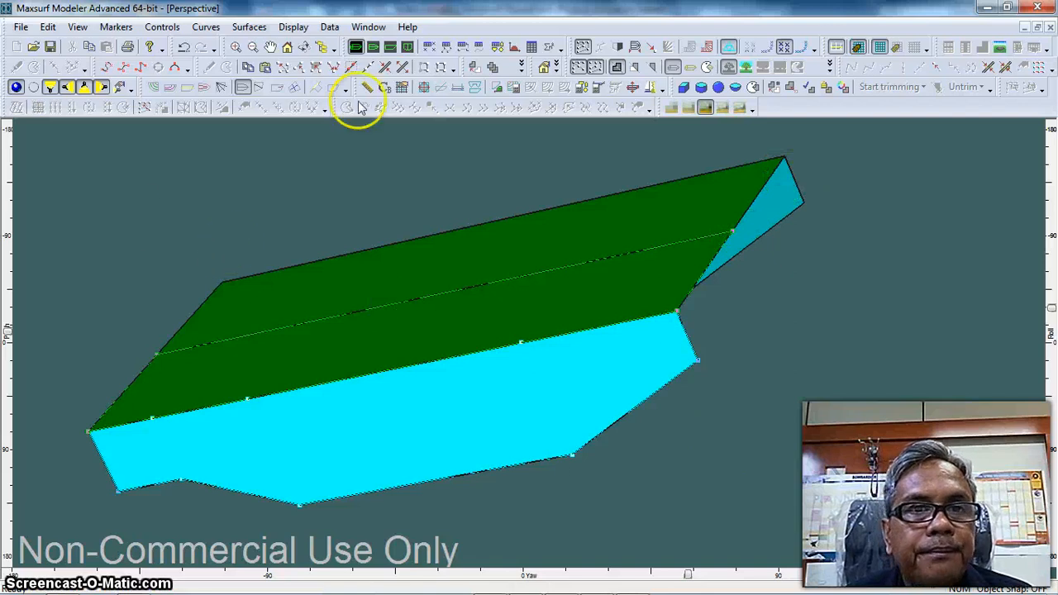
Add a Section plane surface to the model
left_click(249, 27)
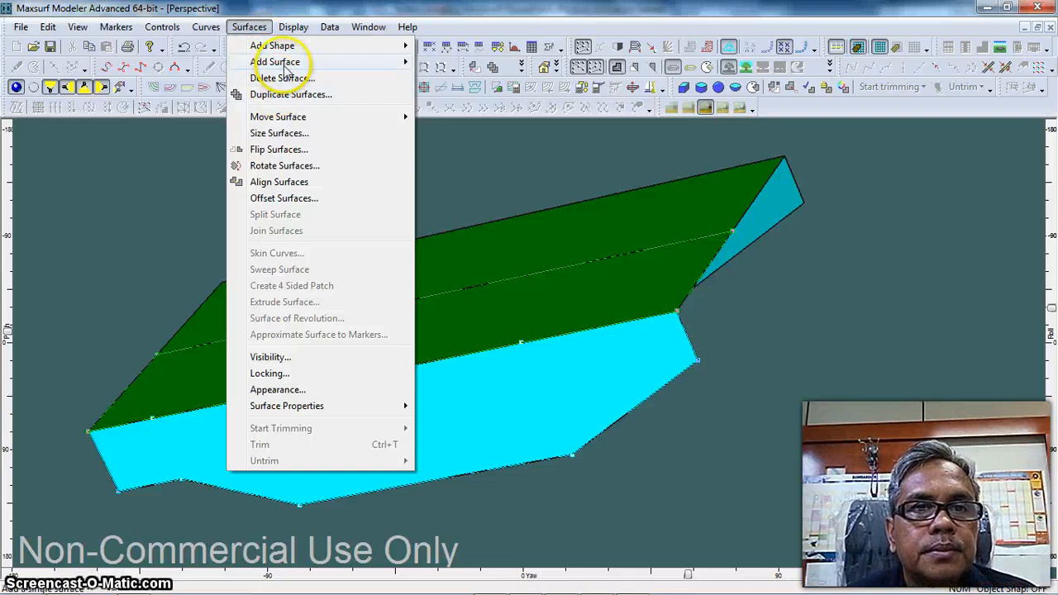
mouse_move(392, 62)
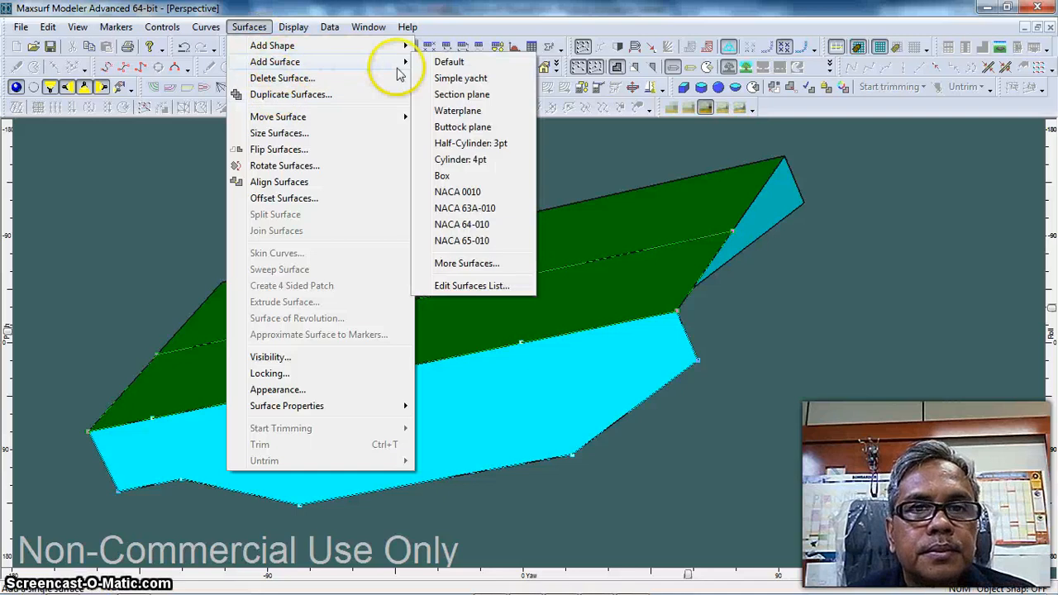
left_click(486, 94)
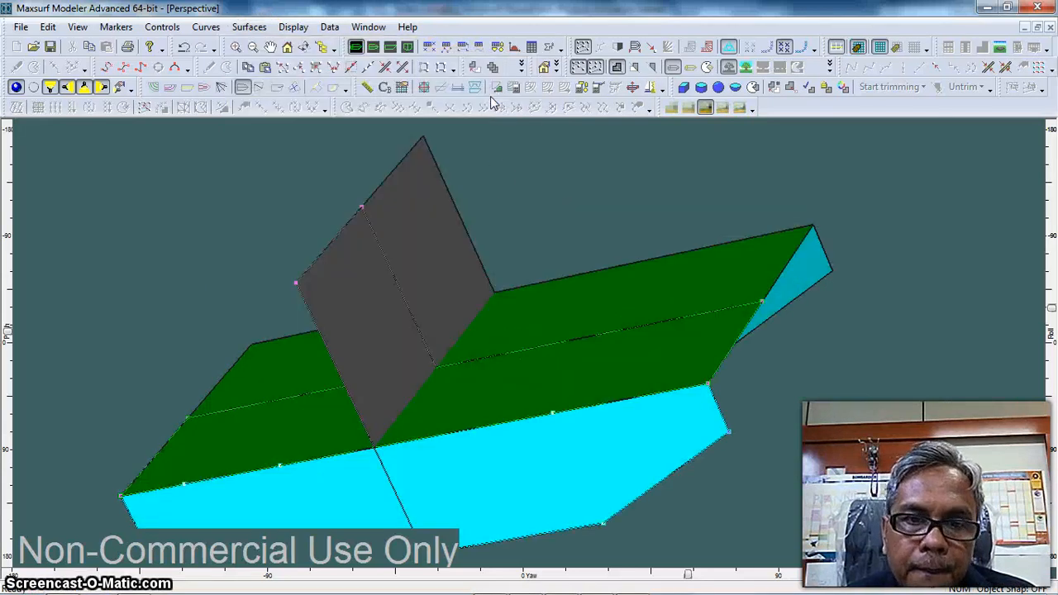
Turn off rendering and compact the section plane's upper outboard control point onto the Side Shell's forward top point
left_click(16, 86)
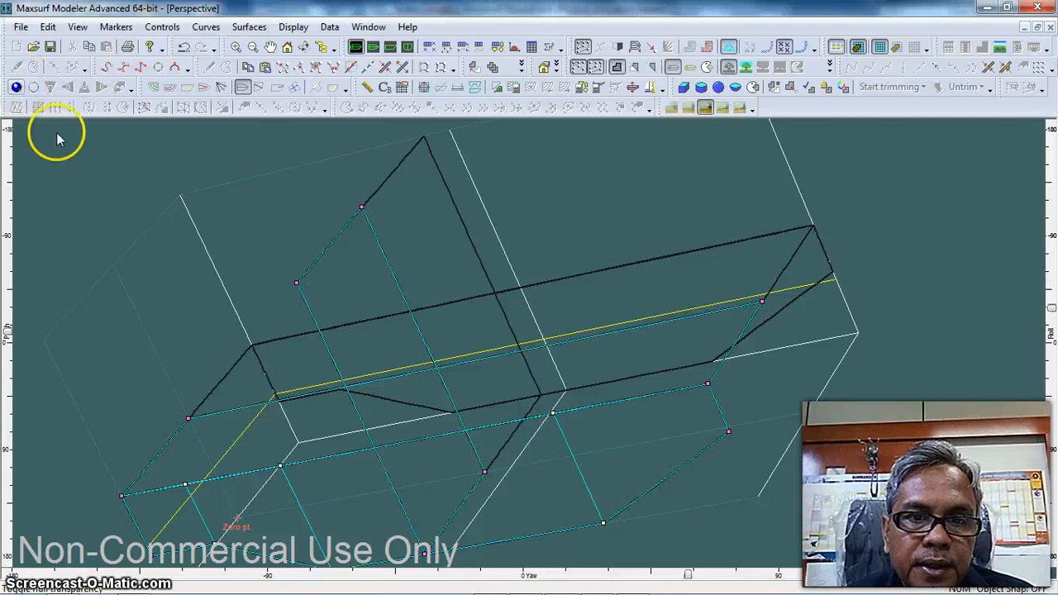
scroll(507, 333, "down", 2)
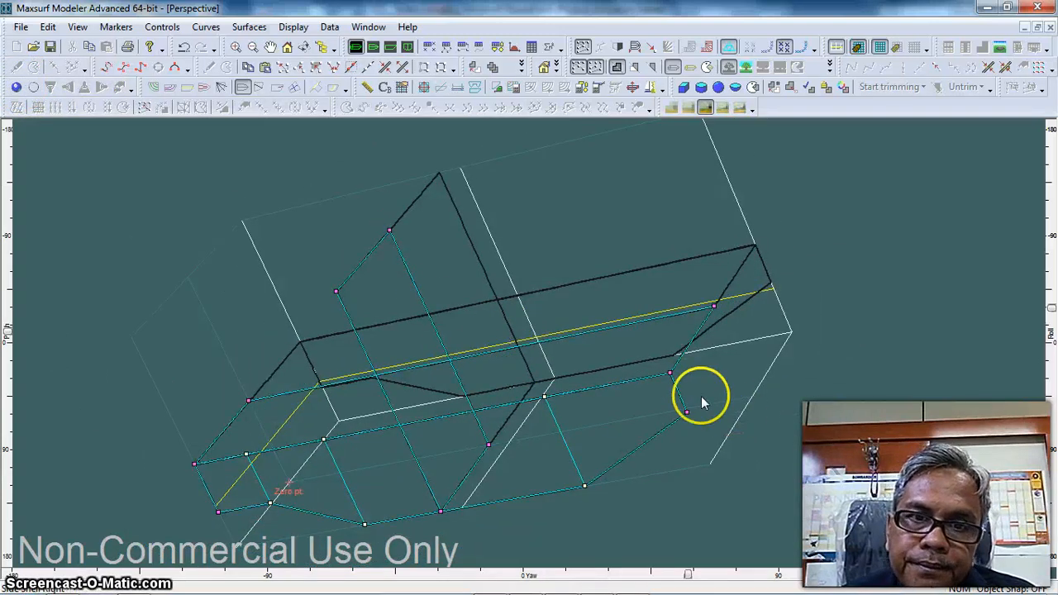
left_click(670, 373)
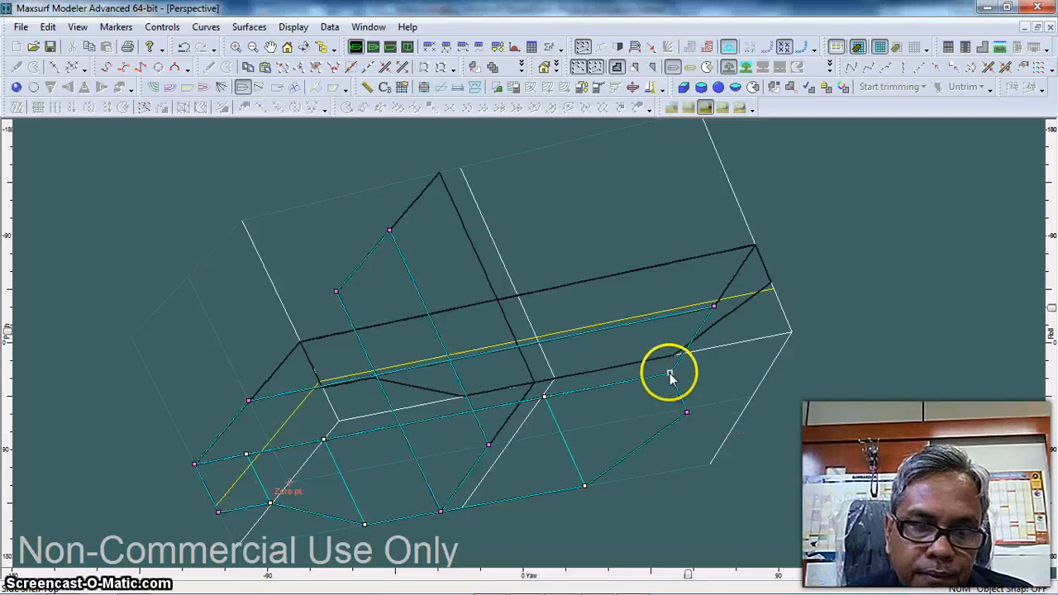
left_click(335, 290, "shift")
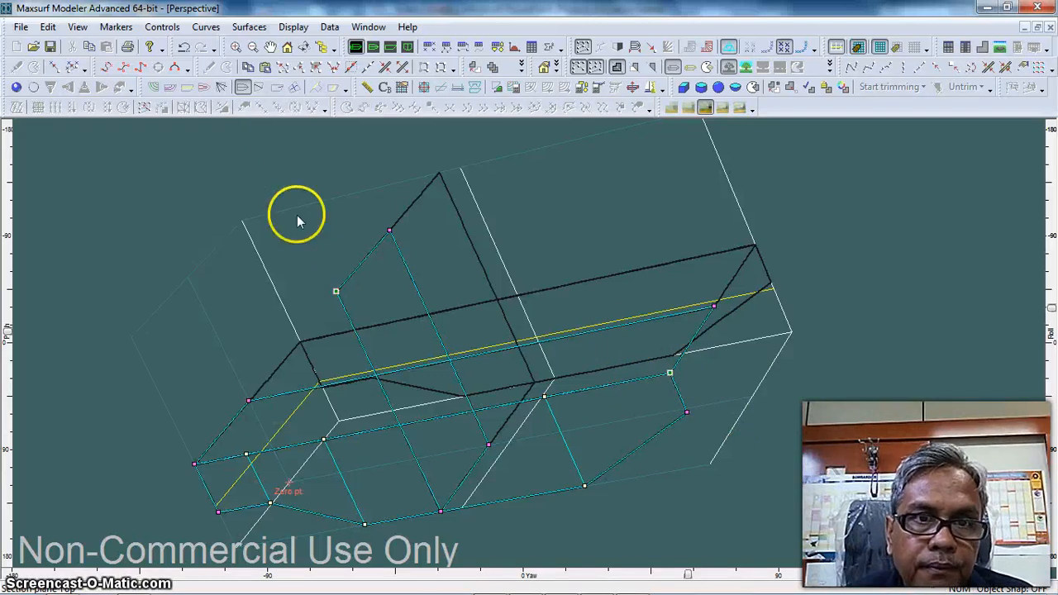
left_click(336, 73)
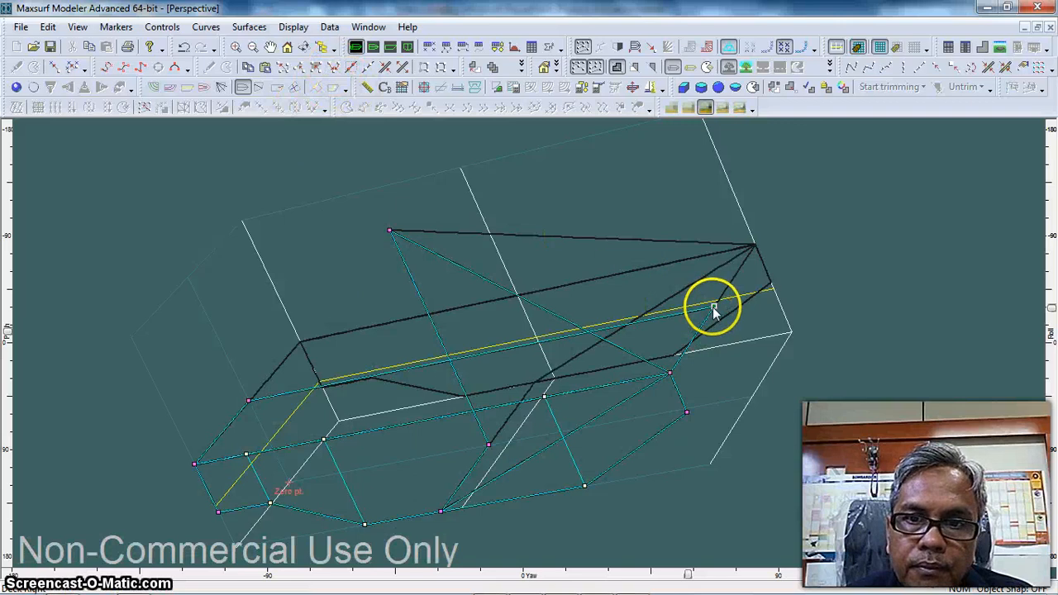
Compact the section plane's upper centreline point onto the Deck's forward centreline point, and its lower outboard point onto the Side Shell's forward bottom point
left_click(712, 307)
left_click(390, 232, "shift")
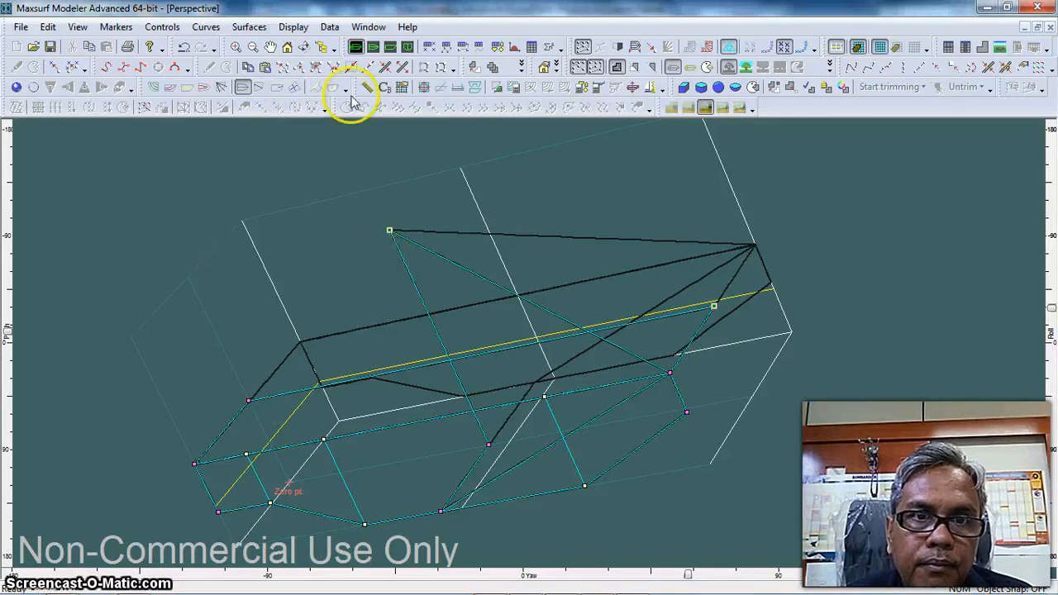
left_click(334, 71)
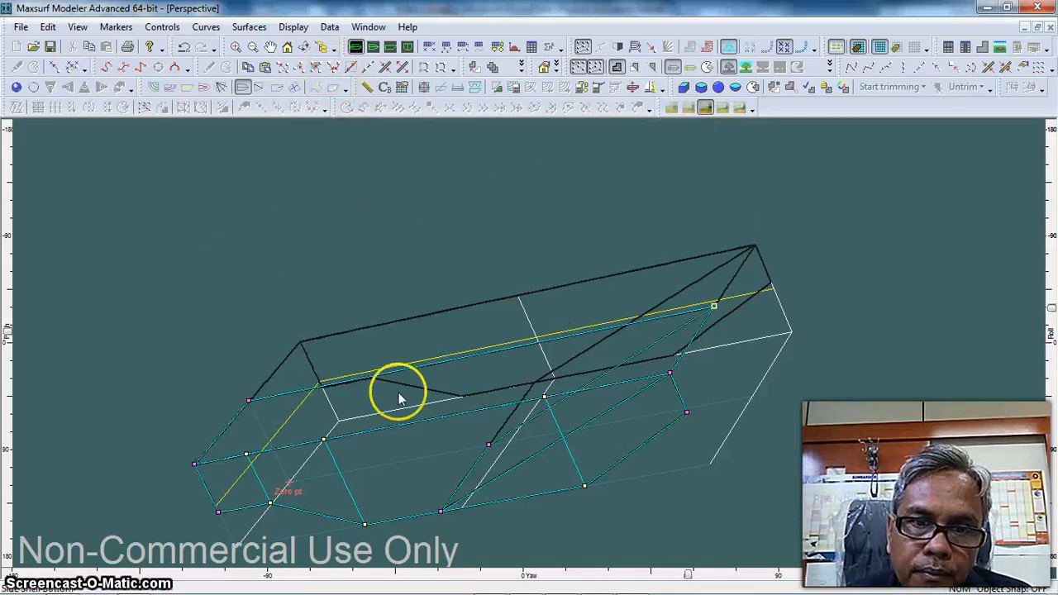
left_click(688, 412)
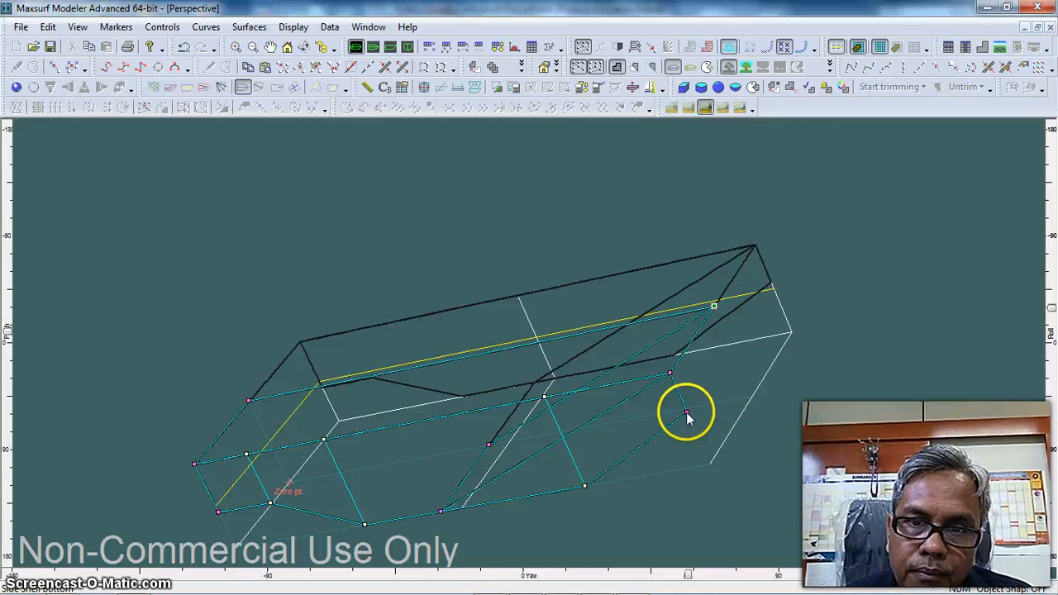
left_click(441, 511, "shift")
left_click(335, 70)
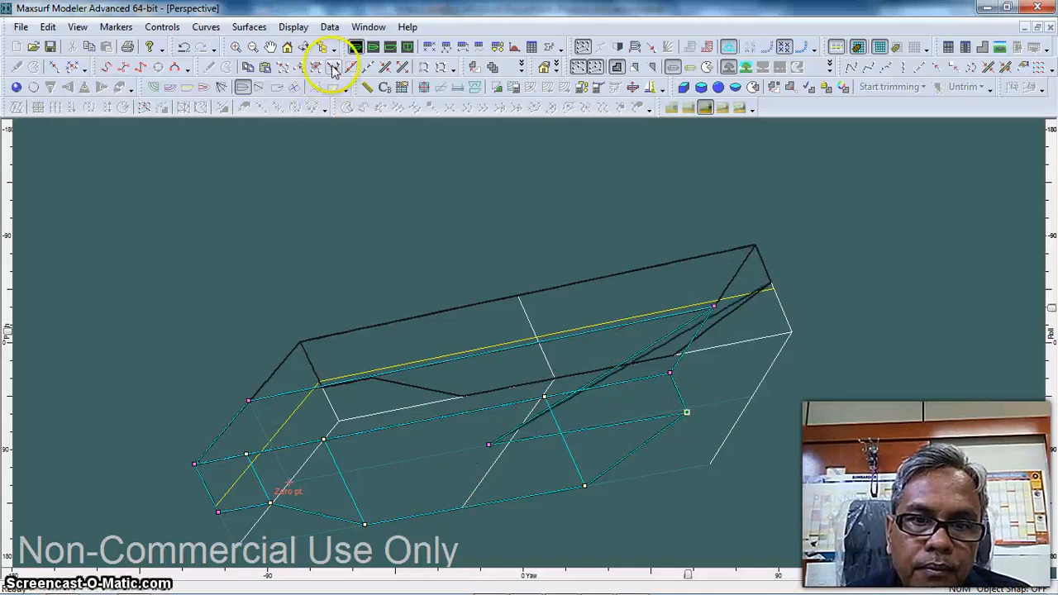
Set the longitudinal position of the section plane's lower centreline control point to 11 m
left_click(489, 445)
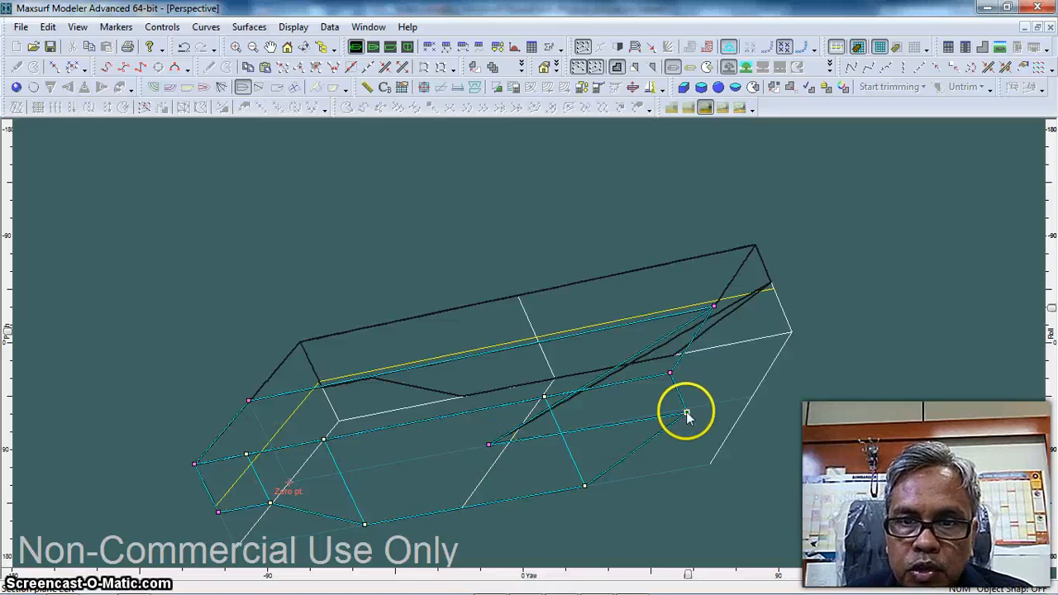
double_click(489, 445)
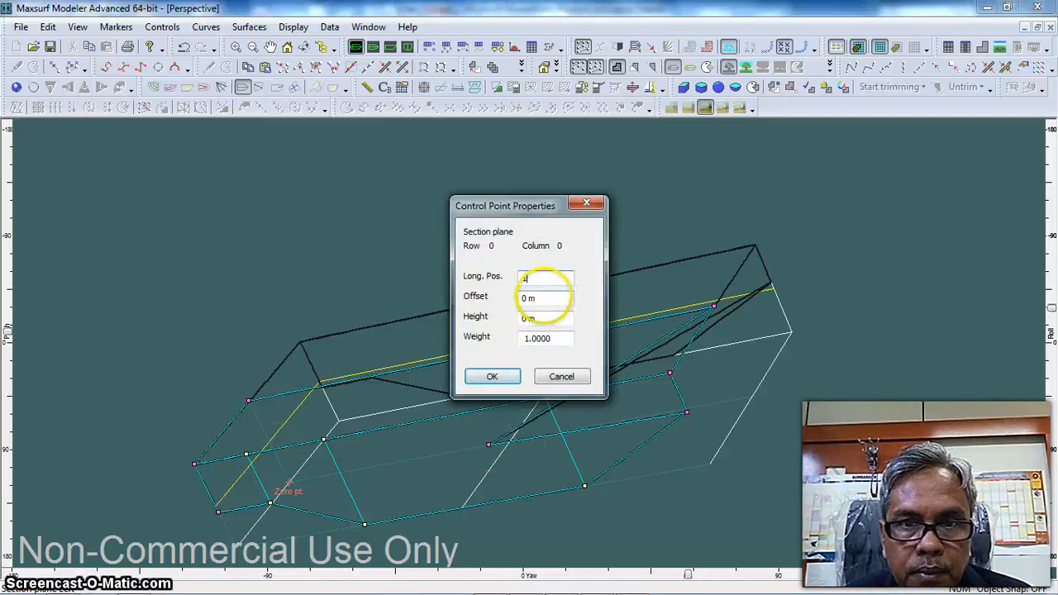
type("4")
left_click(492, 377)
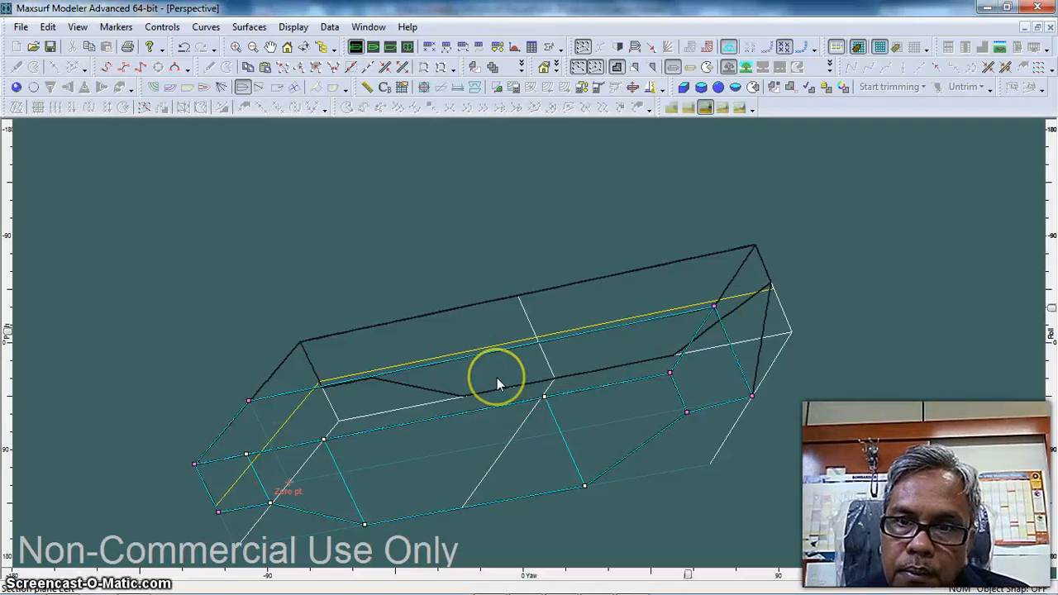
Copy the height of the Side Shell's forward bottom point to the section plane's lower centreline point, setting it to 1.148 m
double_click(686, 413)
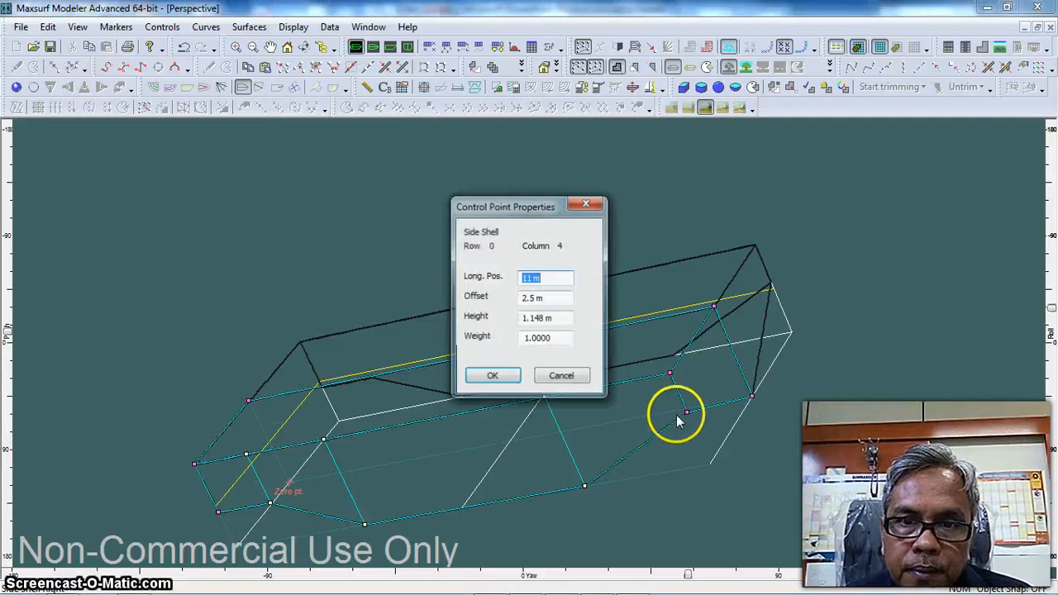
double_click(534, 318)
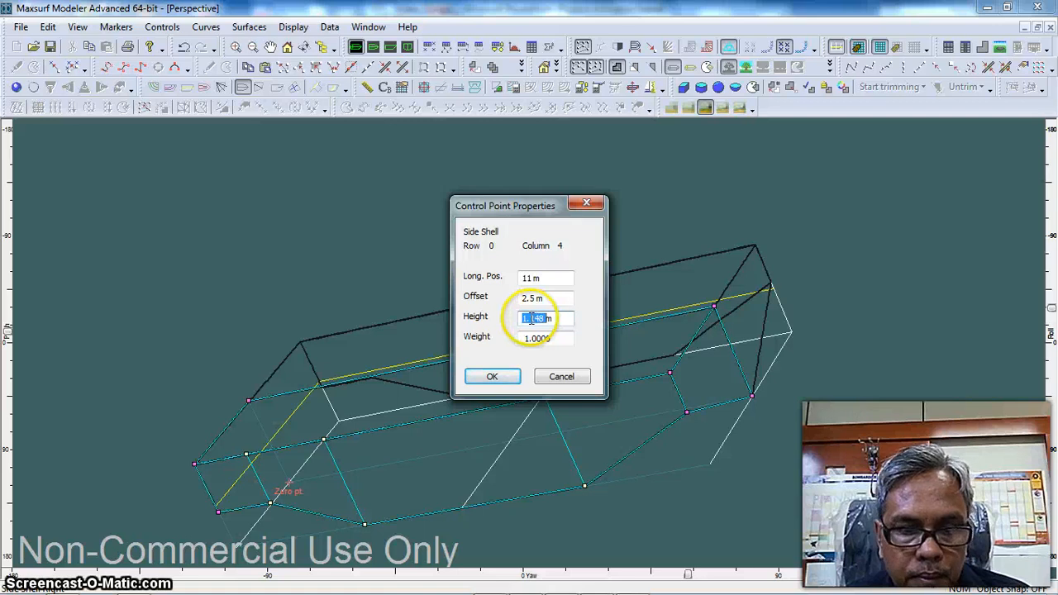
left_click(491, 376)
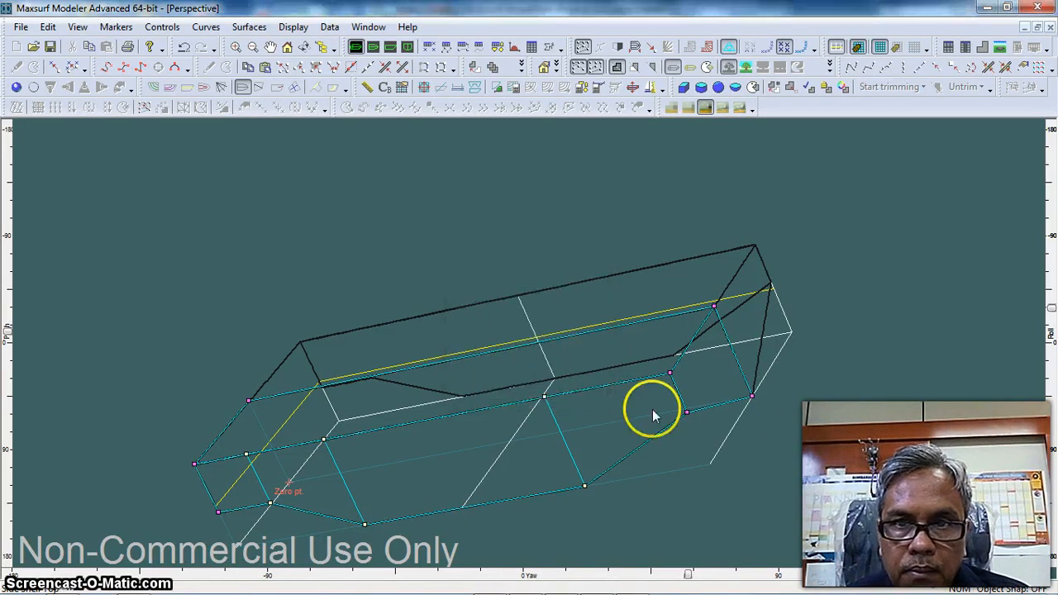
double_click(751, 395)
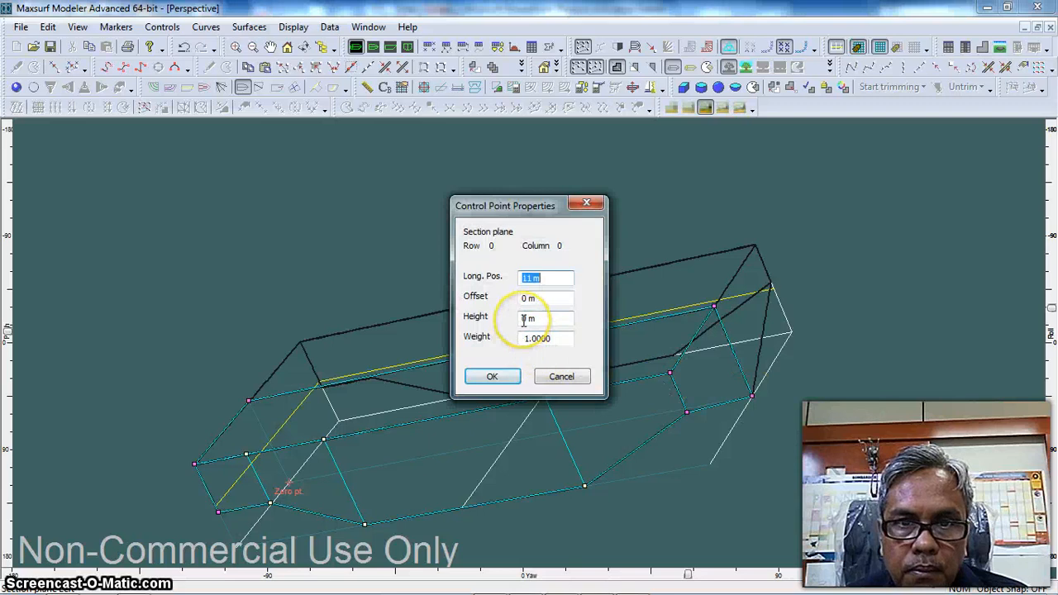
type("1.188")
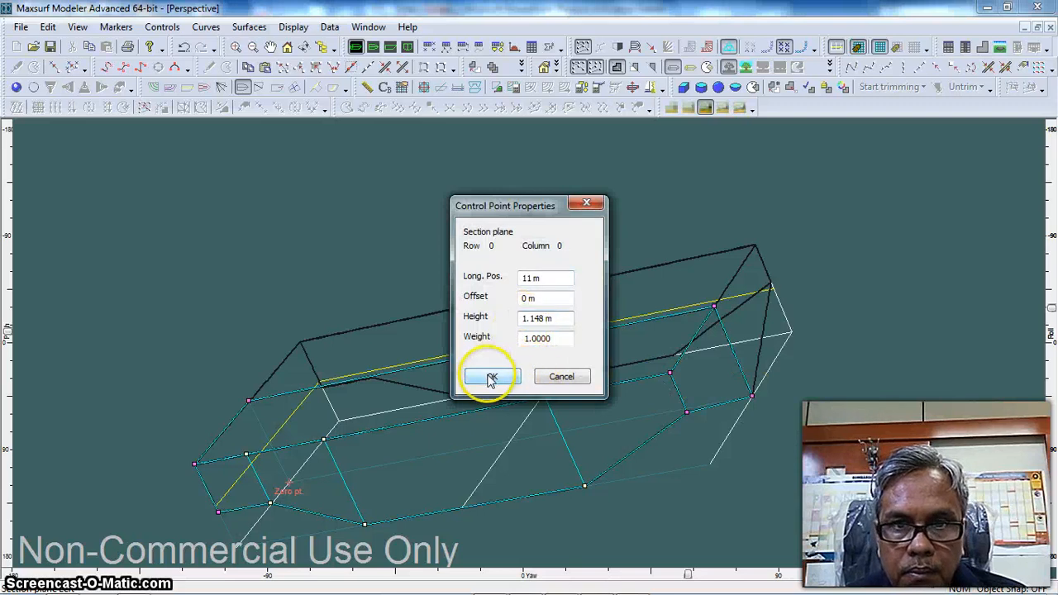
left_click(484, 377)
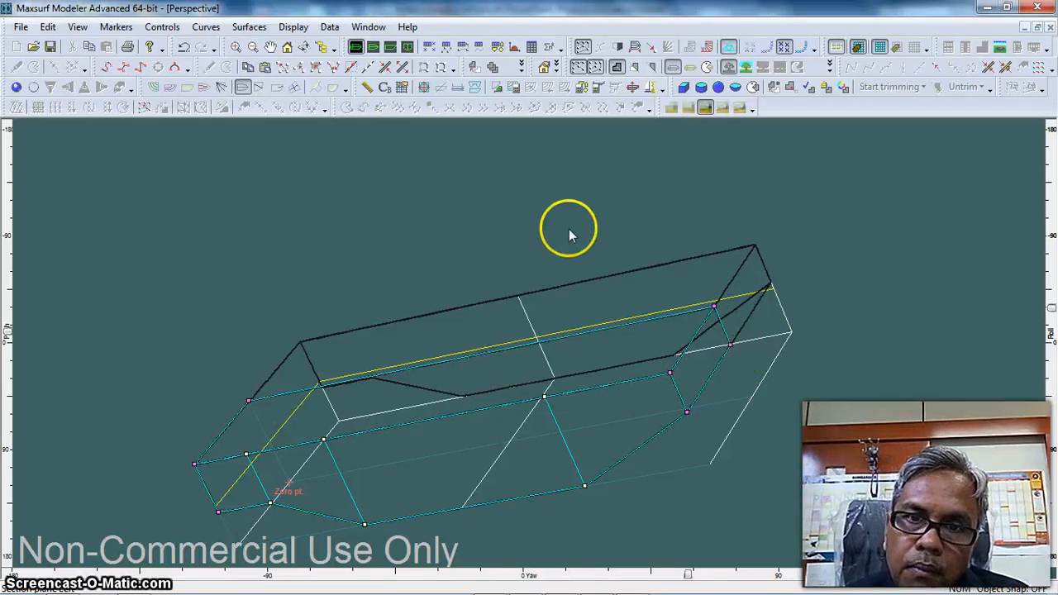
Render the model, rename the forward section plane surface as Stem, and give it an olive colour
left_click(16, 87)
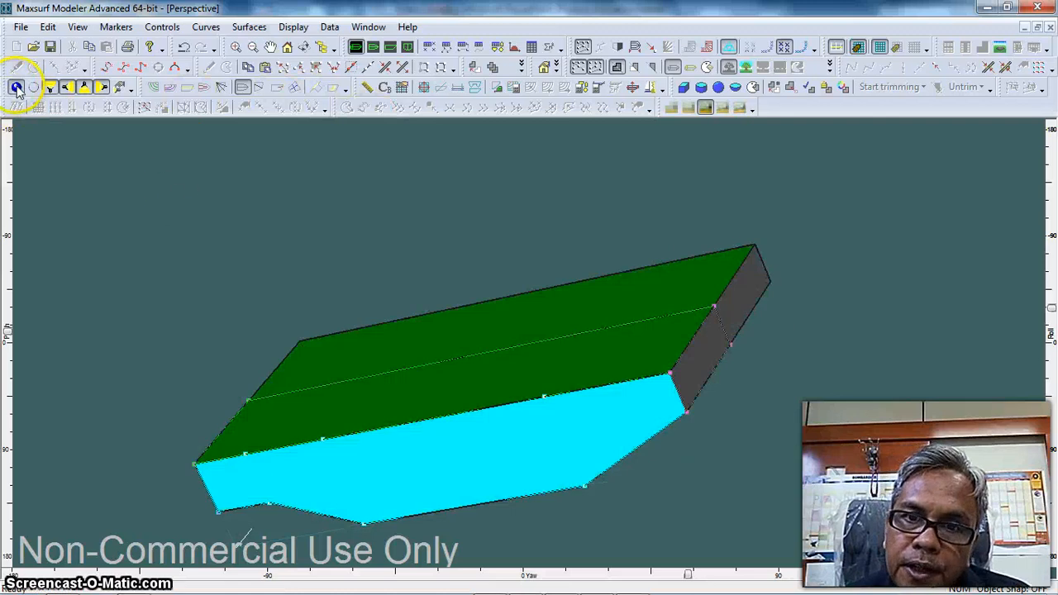
double_click(705, 336)
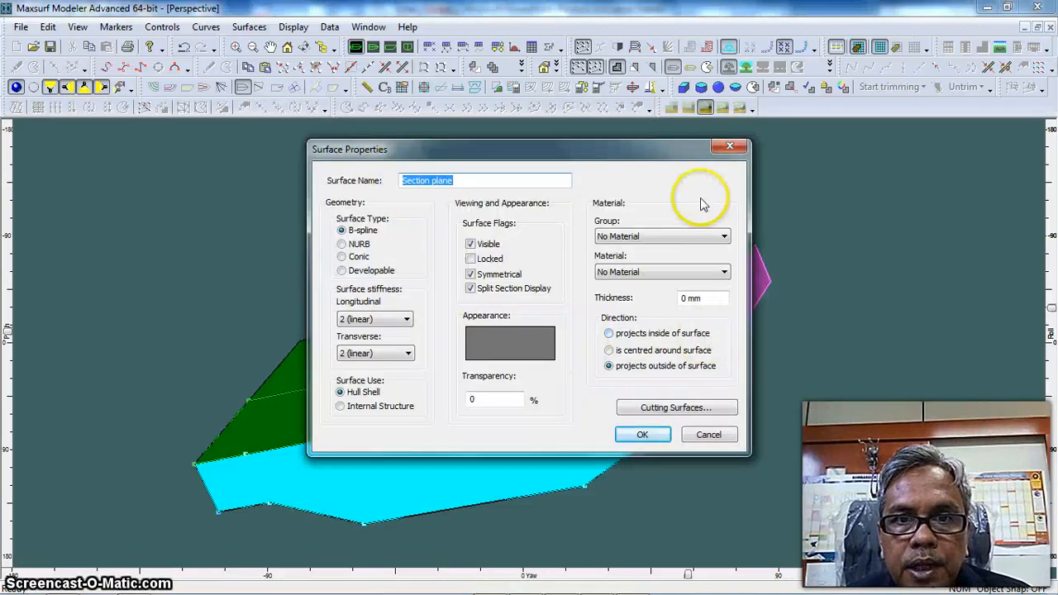
type("Stem")
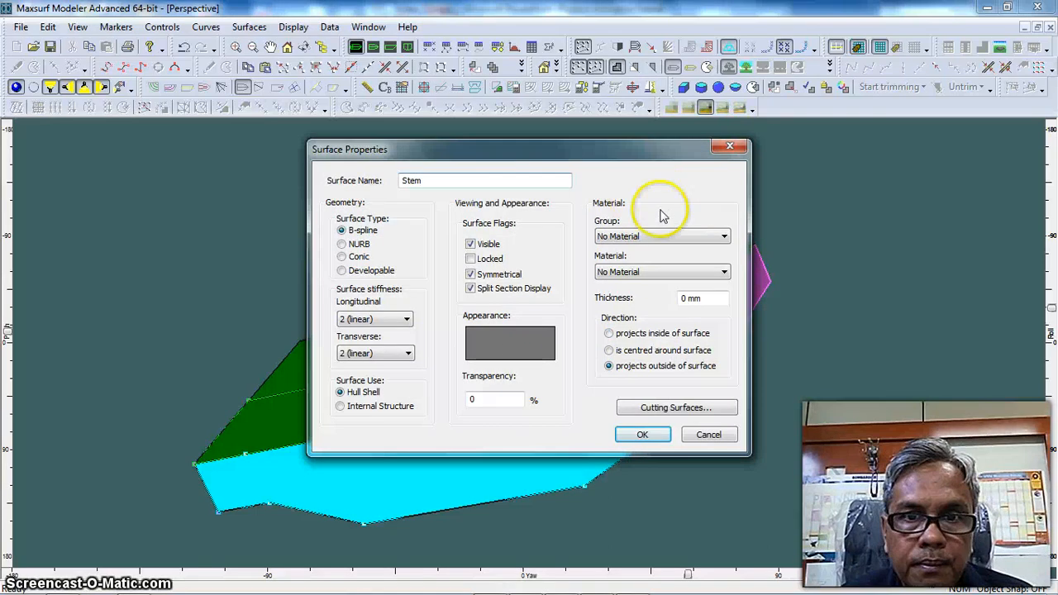
left_click(510, 342)
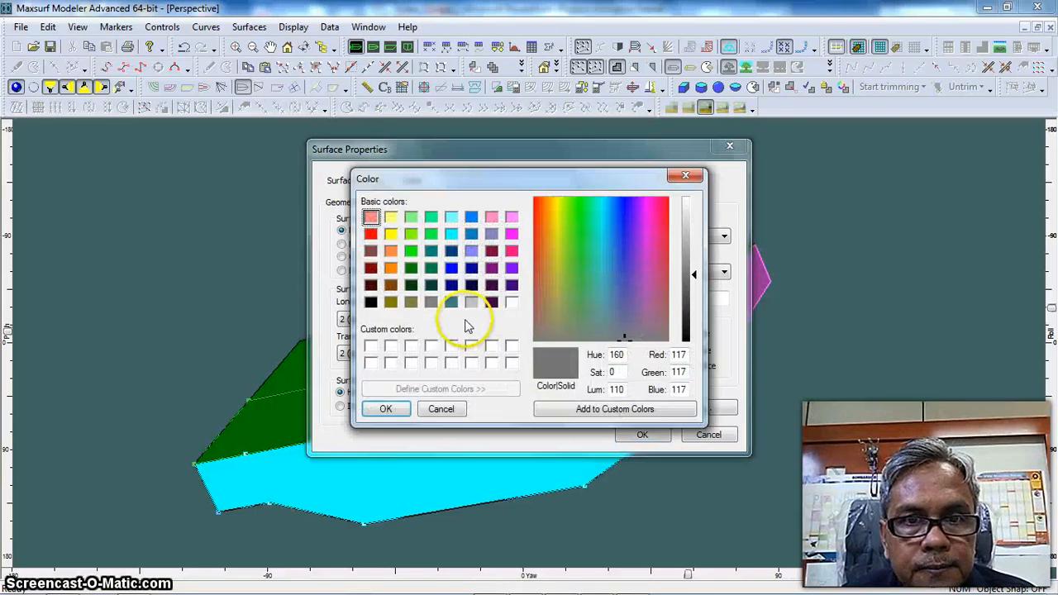
left_click(390, 302)
left_click(385, 409)
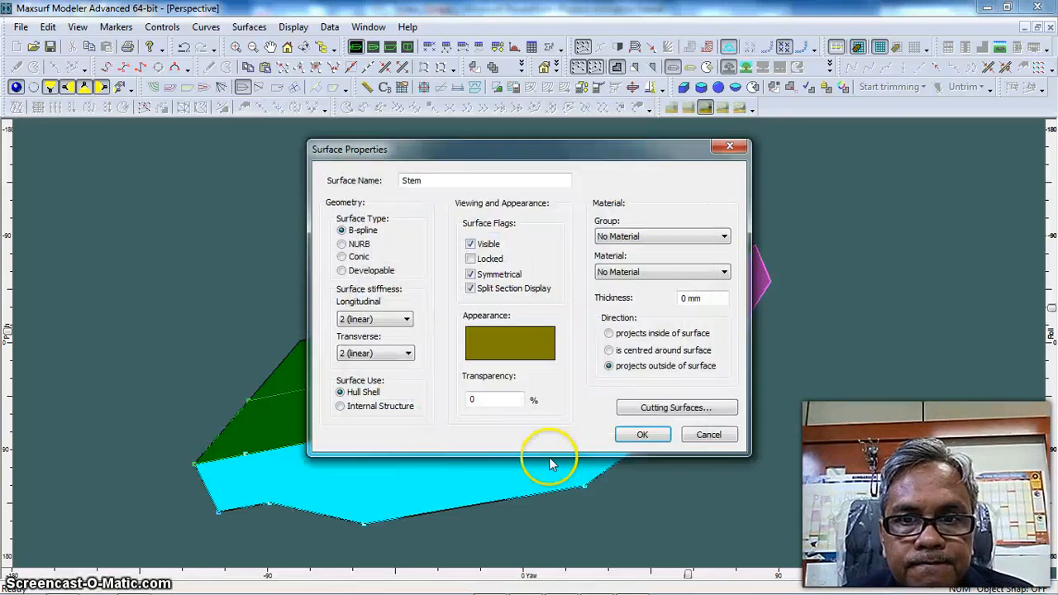
left_click(647, 440)
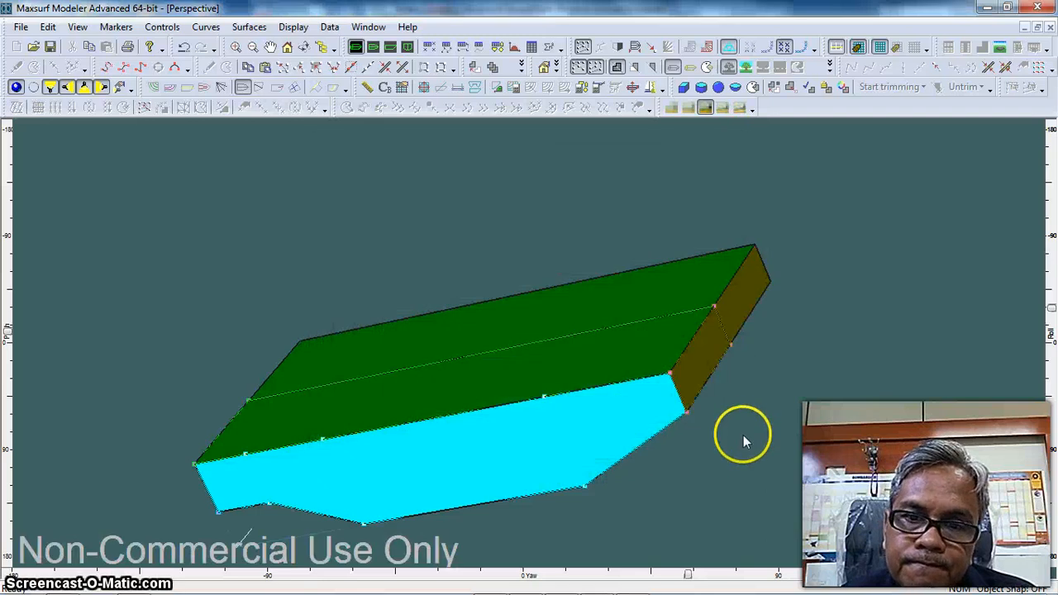
Switch to an unrendered view of half the hull and add another Section plane surface
left_click_drag(688, 576, 781, 570)
left_click(16, 87)
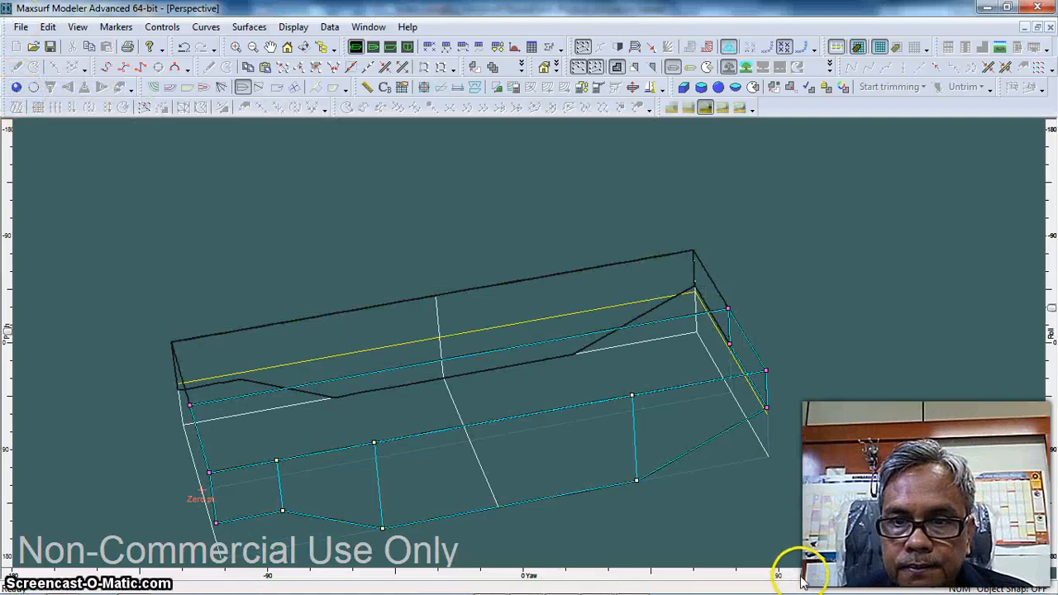
left_click_drag(808, 578, 831, 575)
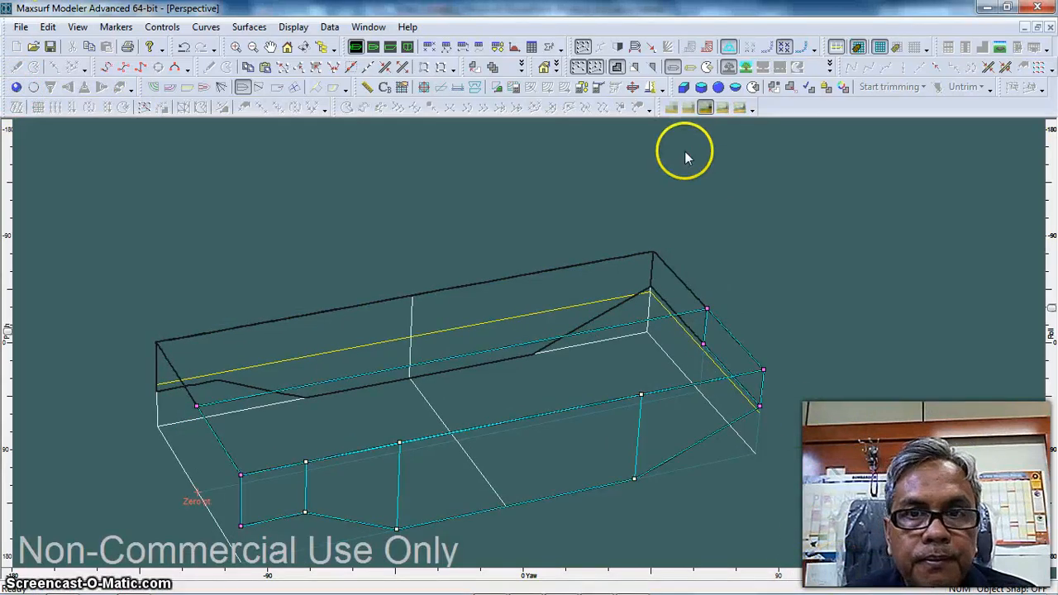
left_click(616, 48)
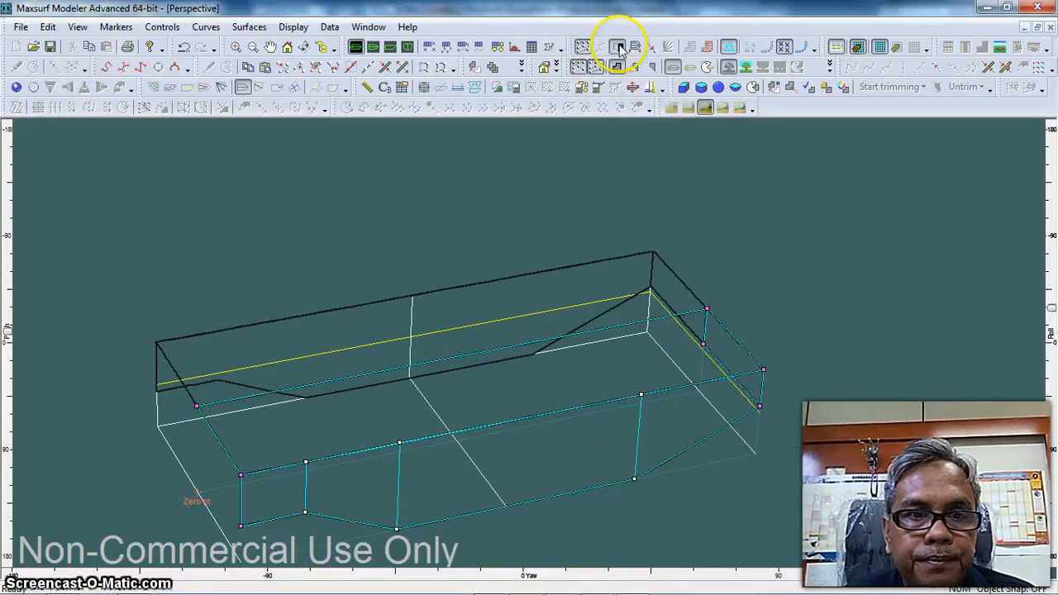
left_click(250, 28)
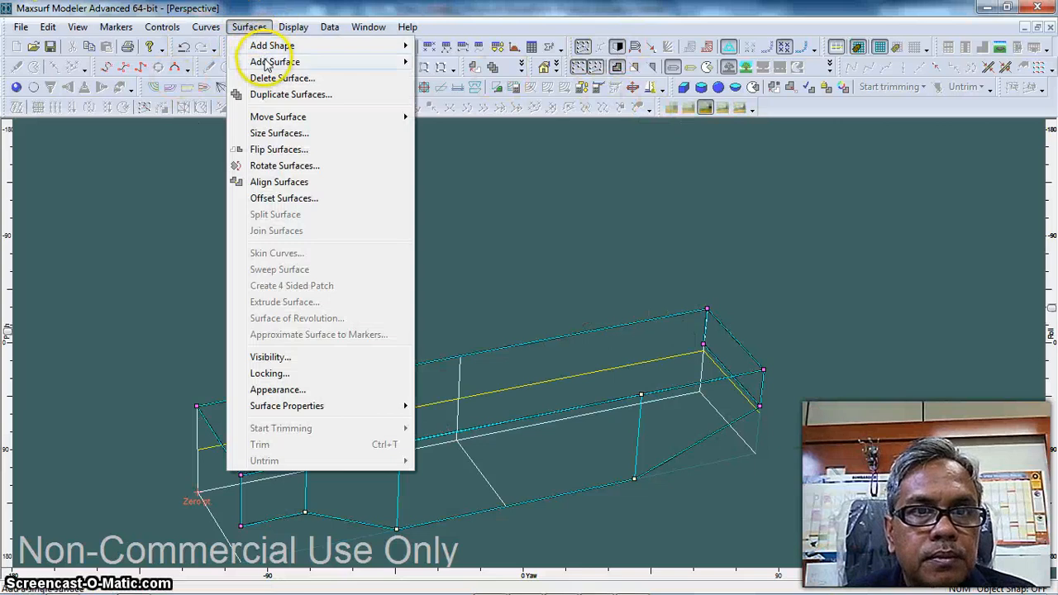
mouse_move(262, 66)
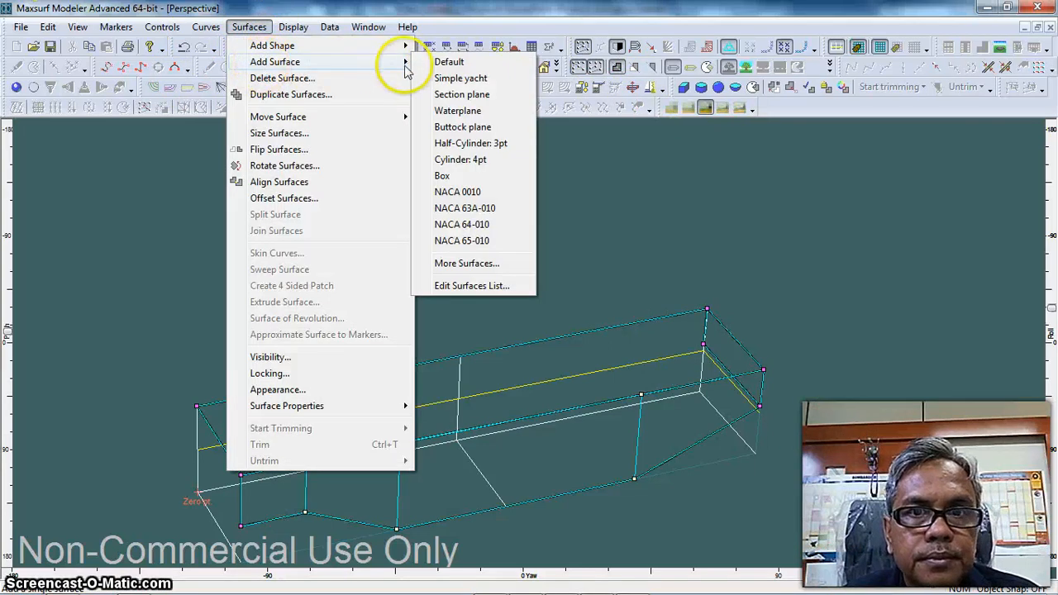
left_click(460, 94)
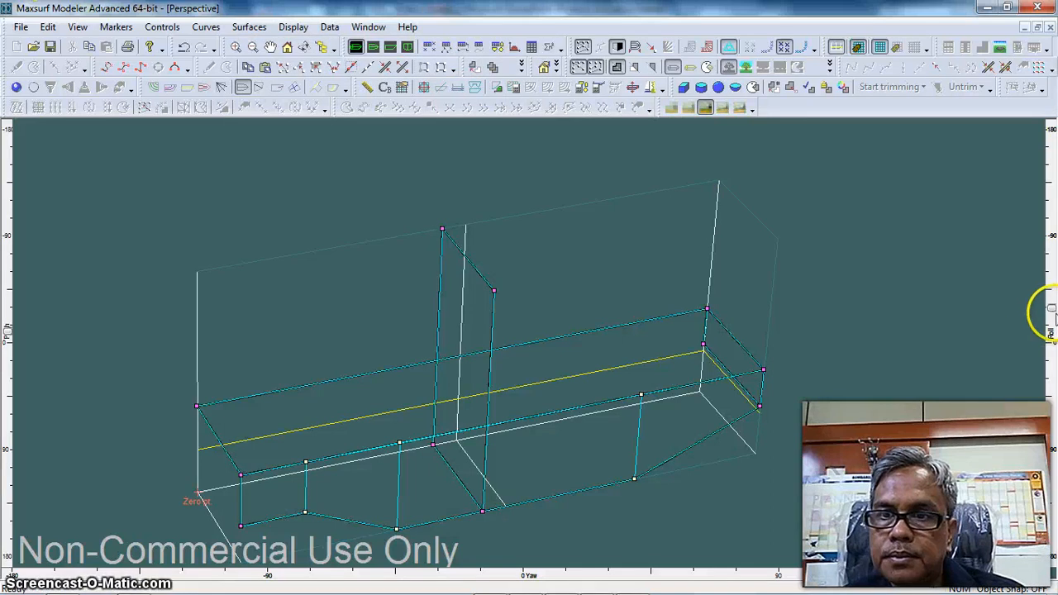
Compact the new section plane's lower centreline control point onto the Side Shell's aft bottom corner point
left_click_drag(1052, 312, 1051, 373)
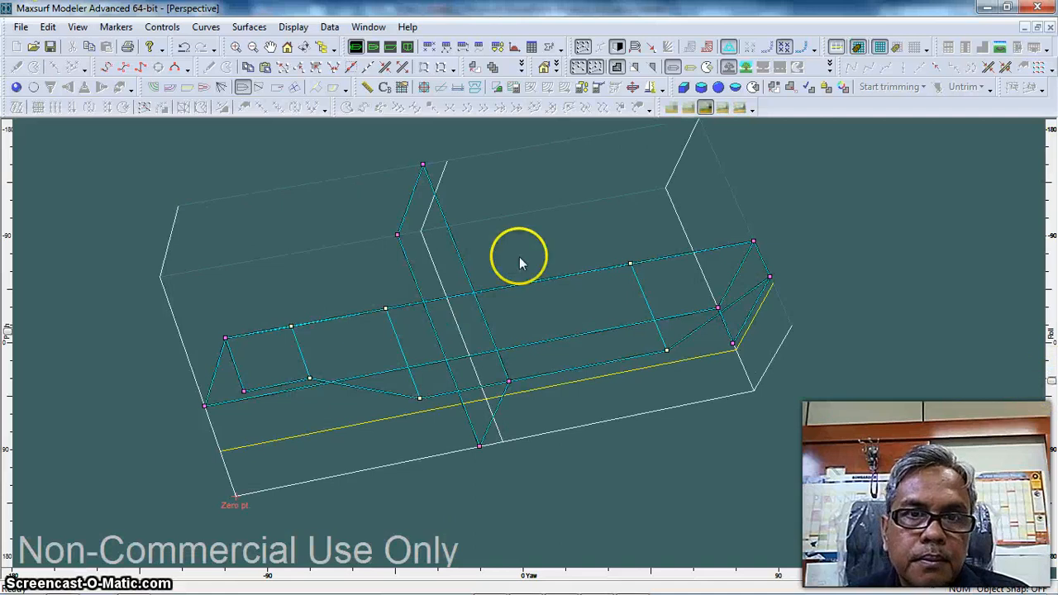
left_click(16, 87)
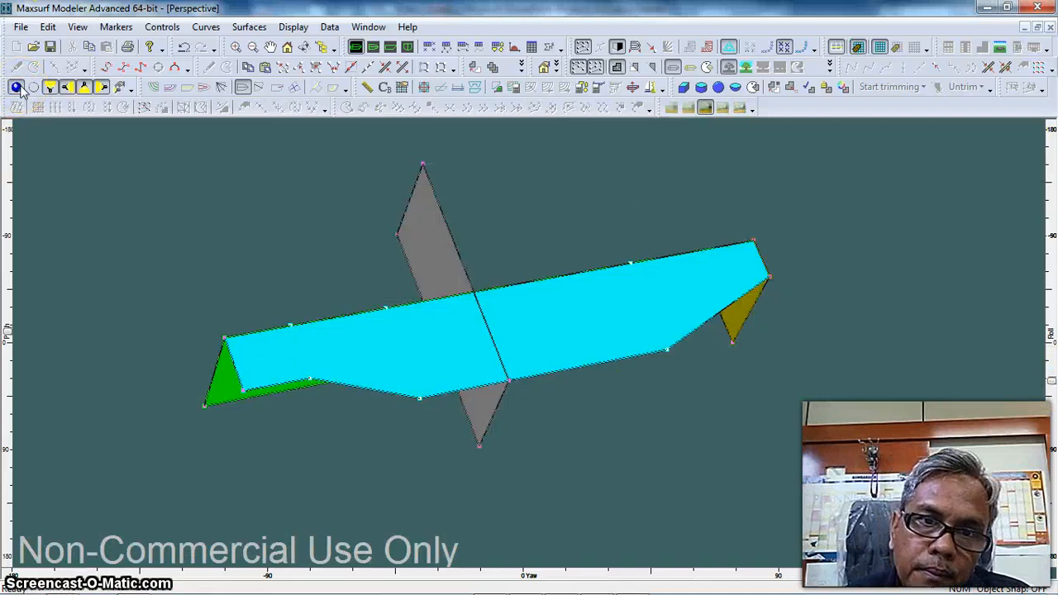
left_click(17, 88)
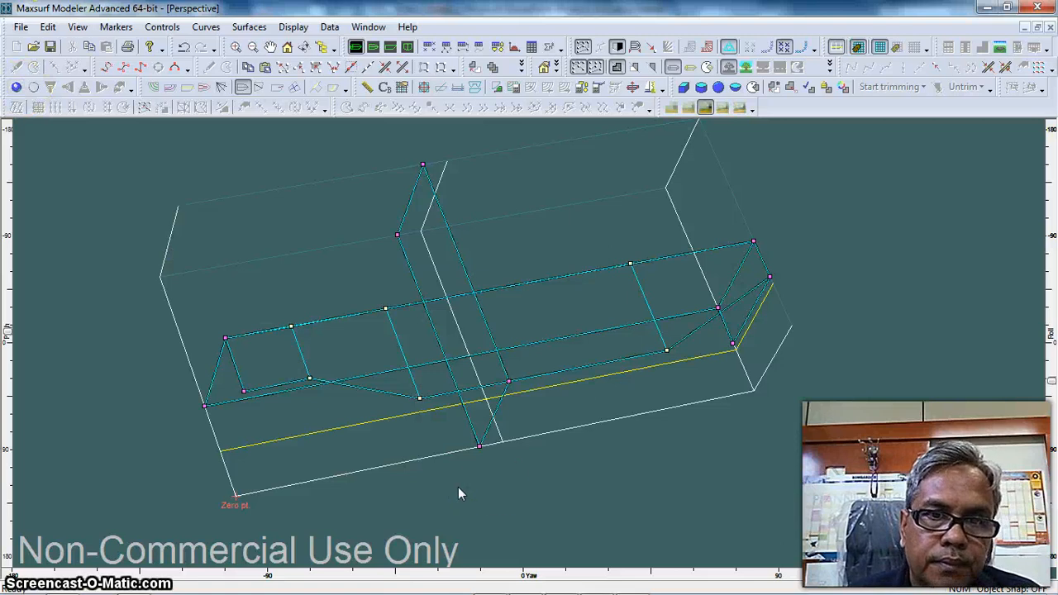
left_click(244, 391)
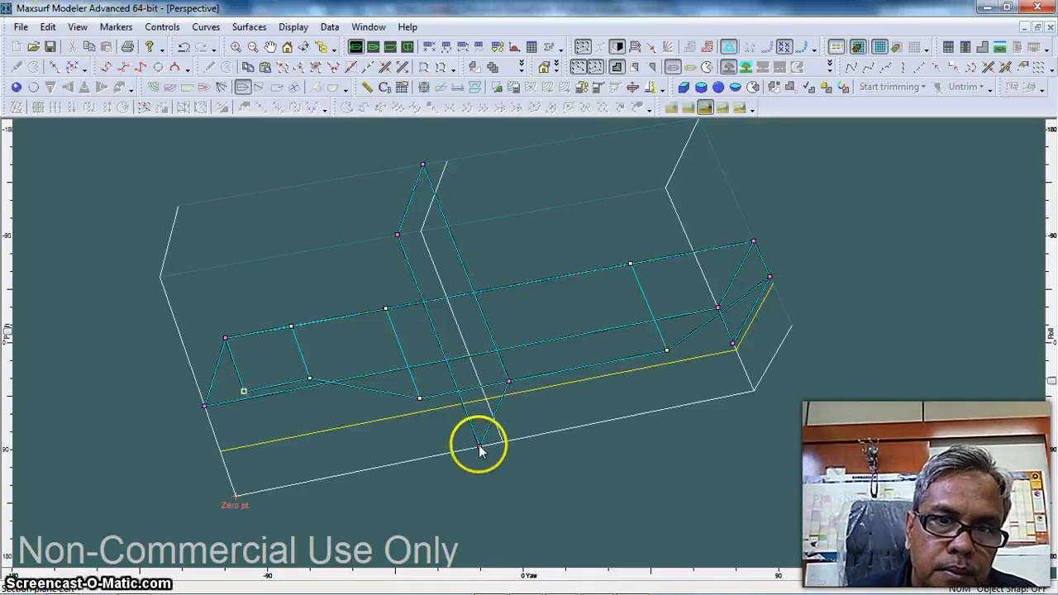
left_click(479, 446)
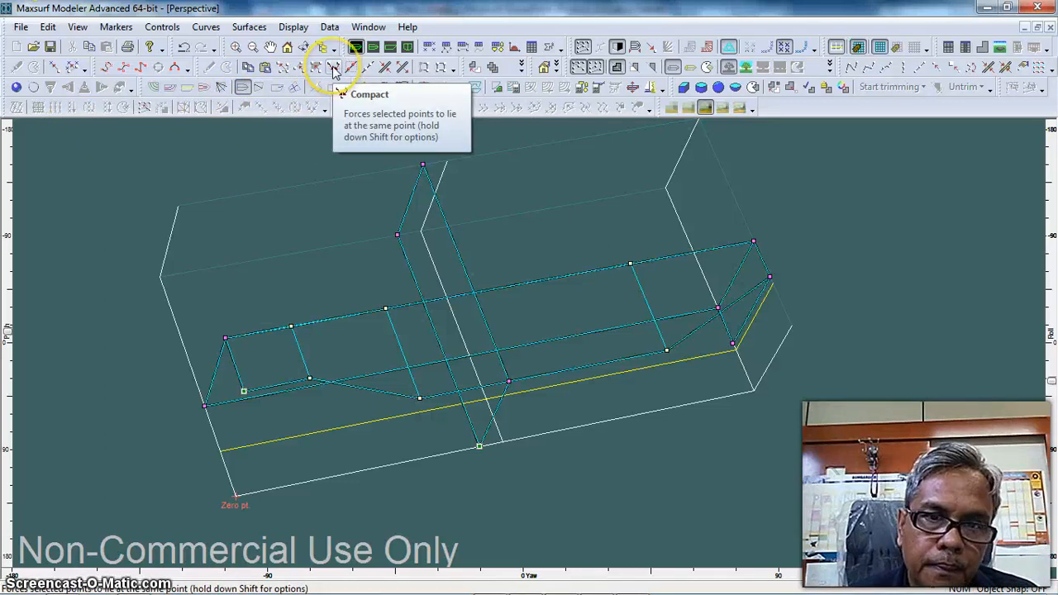
left_click(334, 68)
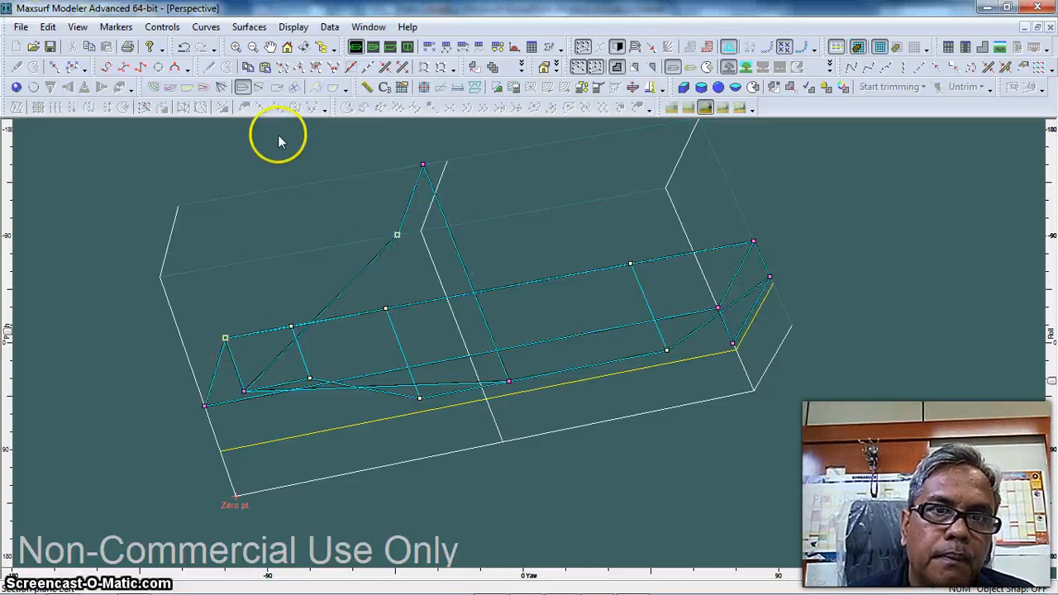
Compact the section plane's upper centreline point onto the Side Shell's aft top corner, and its upper outboard point onto the Deck's aft centreline corner
left_click(335, 68)
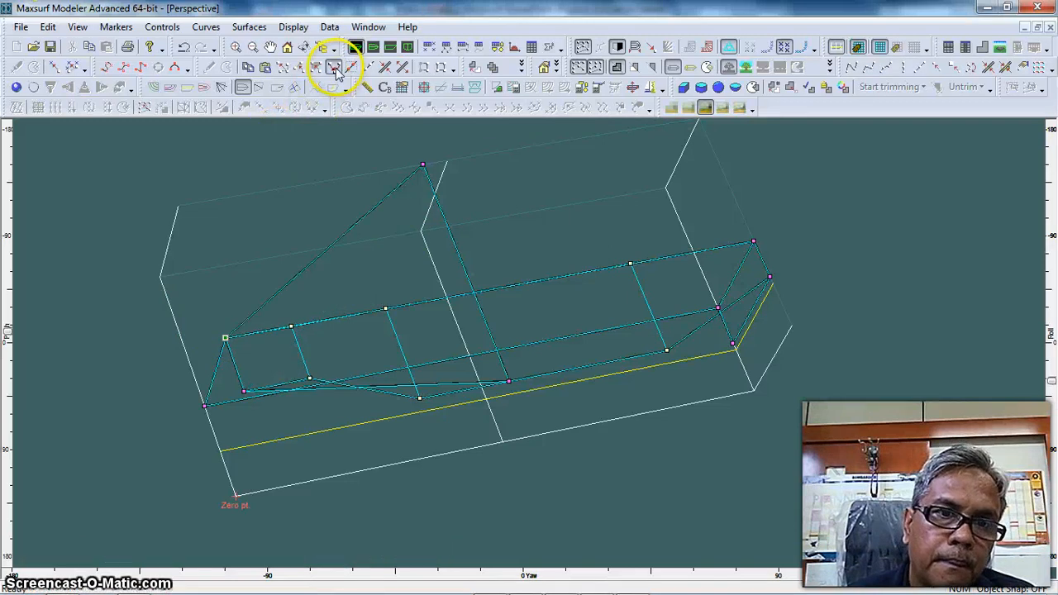
left_click(16, 87)
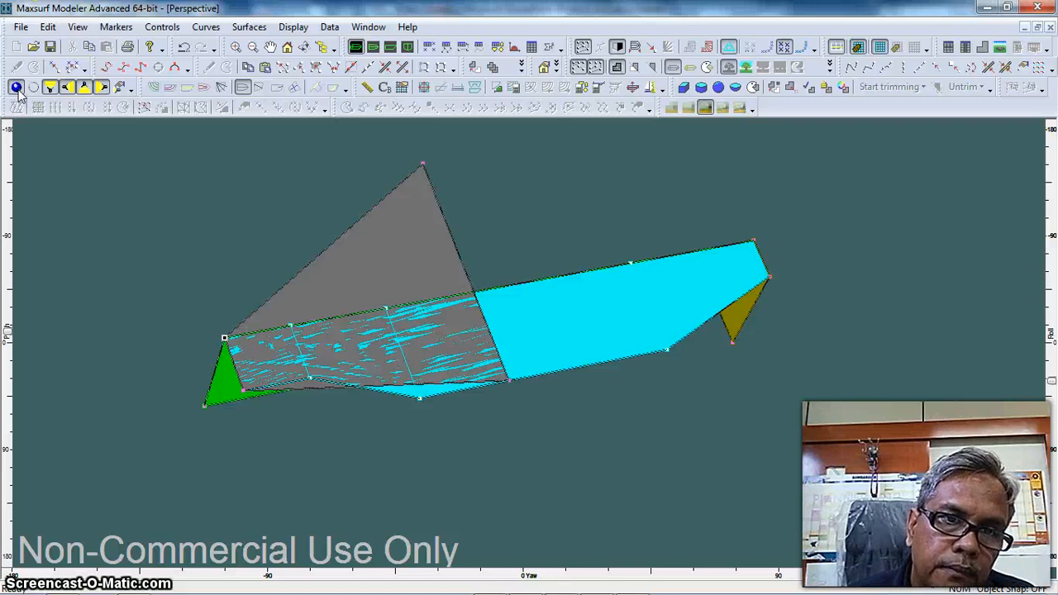
left_click(16, 86)
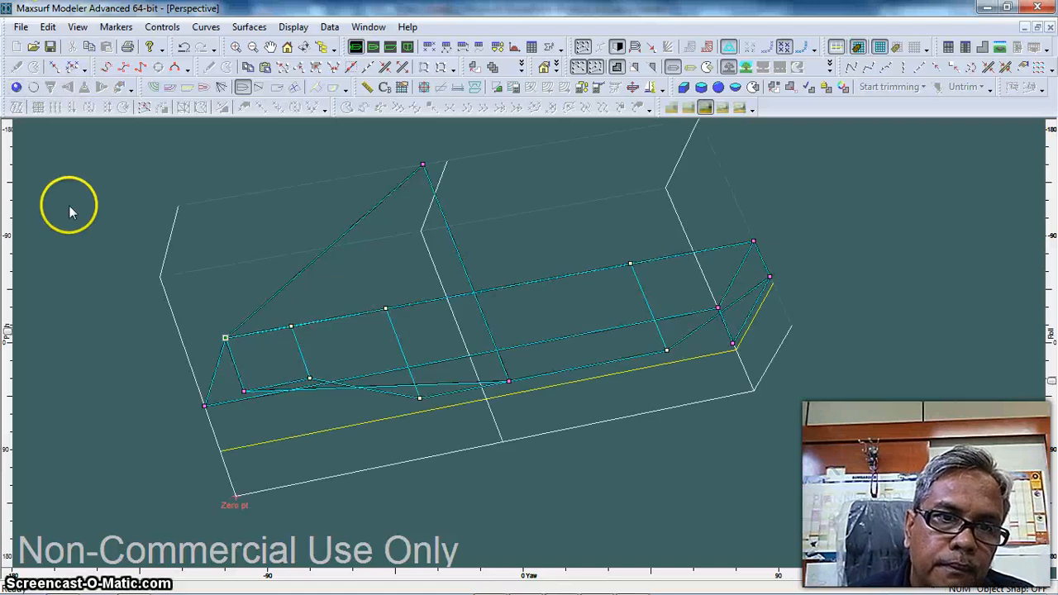
left_click(204, 406)
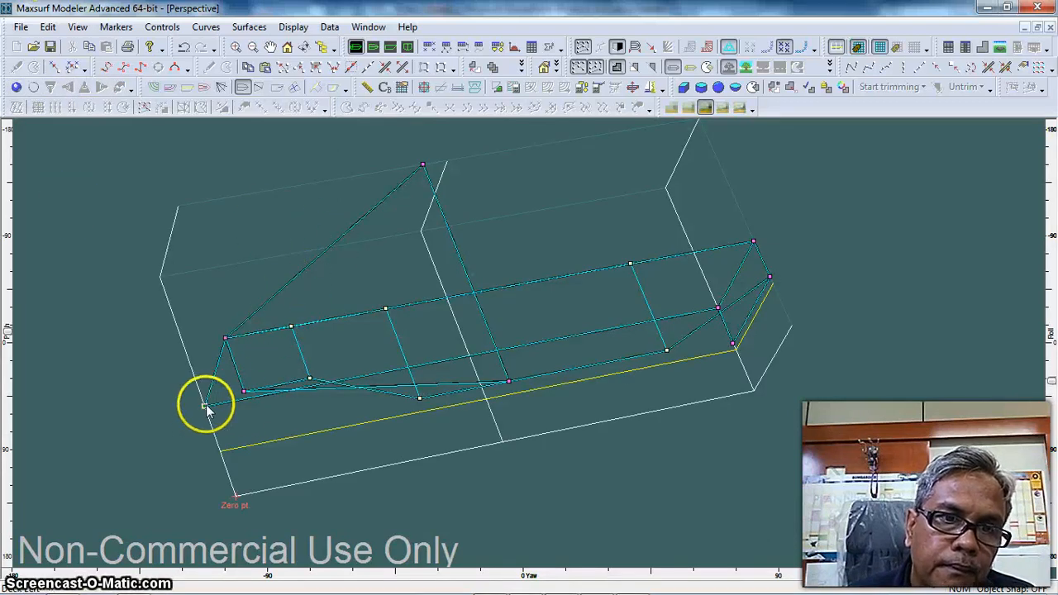
left_click(423, 166, "shift")
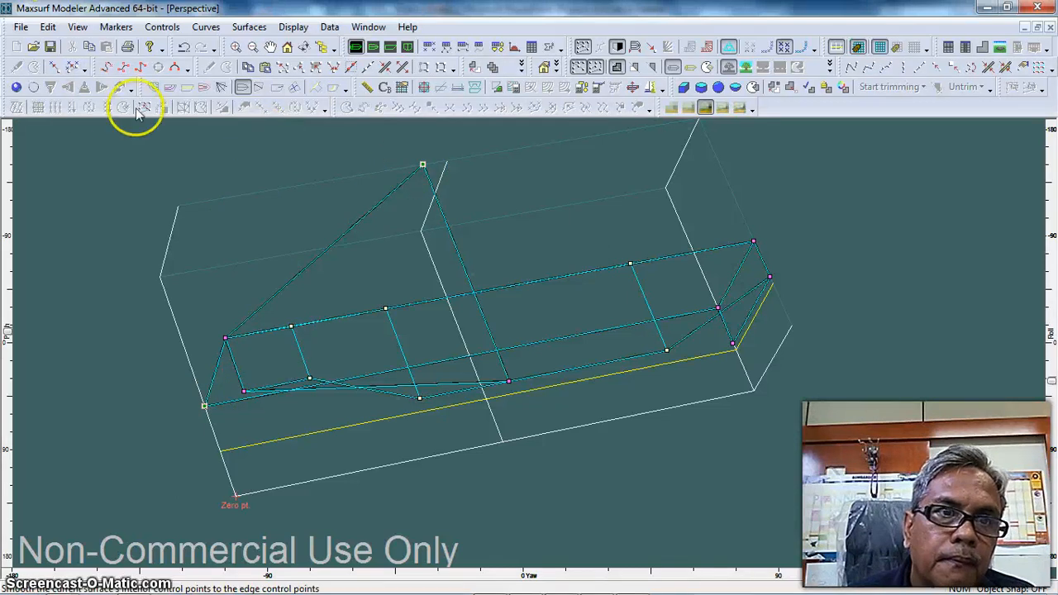
left_click(334, 68)
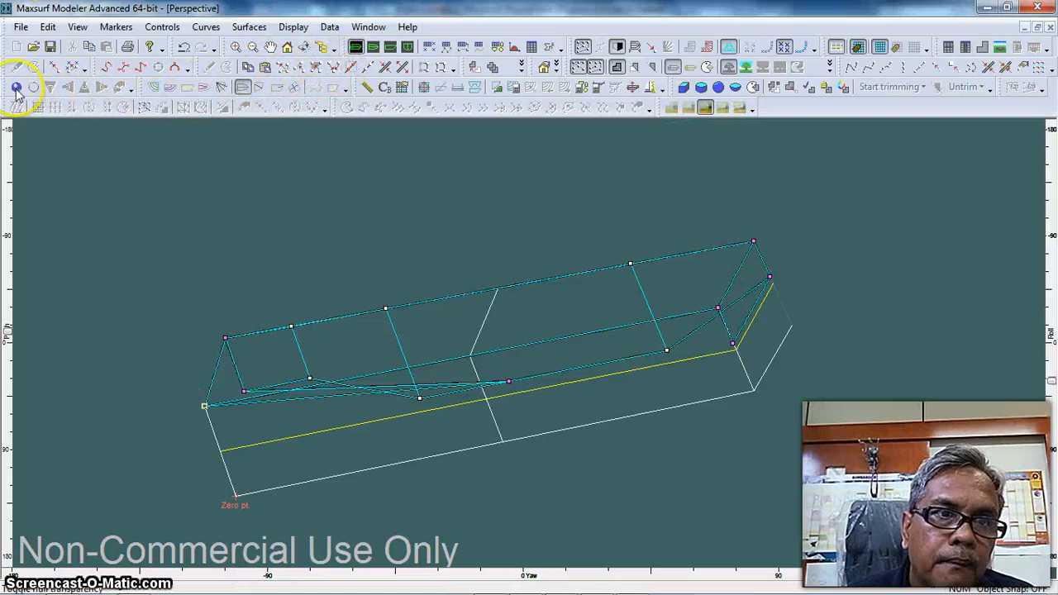
Render the model and set the longitudinal position of the section plane's remaining loose control point to 0 m
left_click(16, 88)
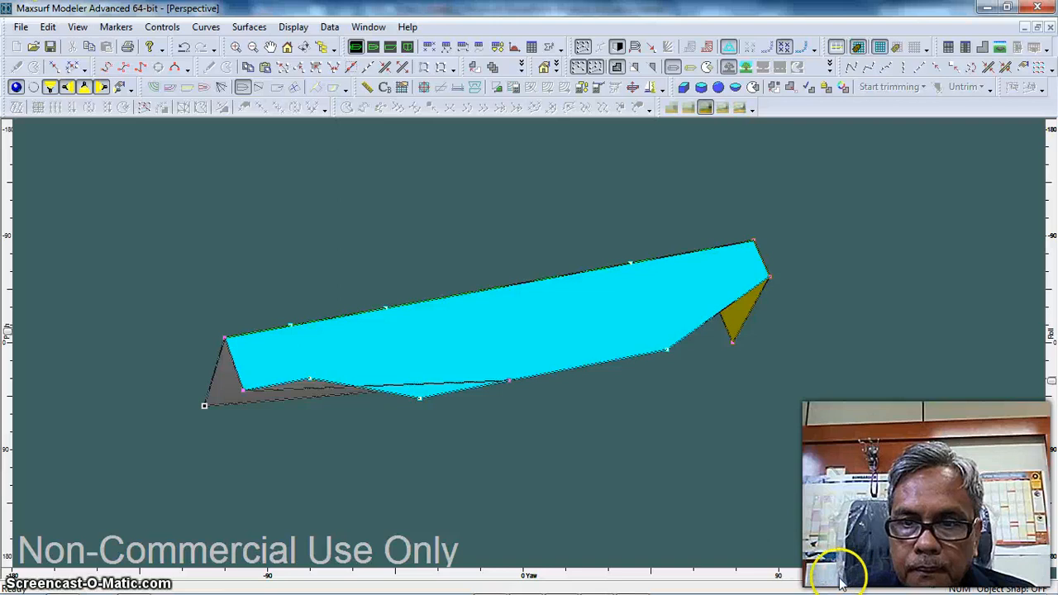
mouse_move(838, 578)
left_mouse_down()
mouse_move(919, 570)
mouse_move(845, 567)
mouse_move(892, 524)
left_mouse_up()
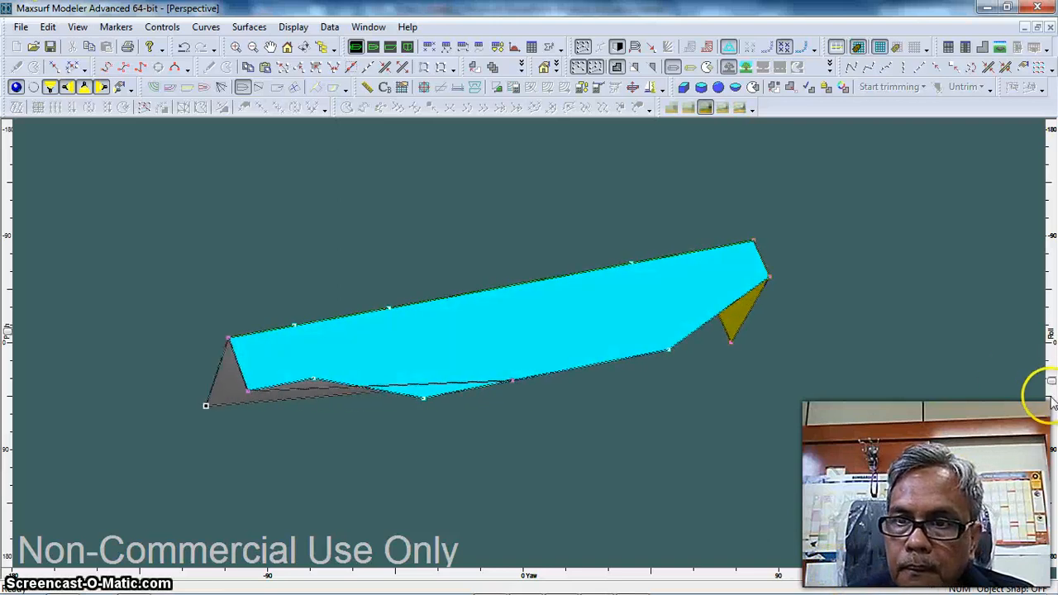
left_click_drag(1051, 386, 1052, 422)
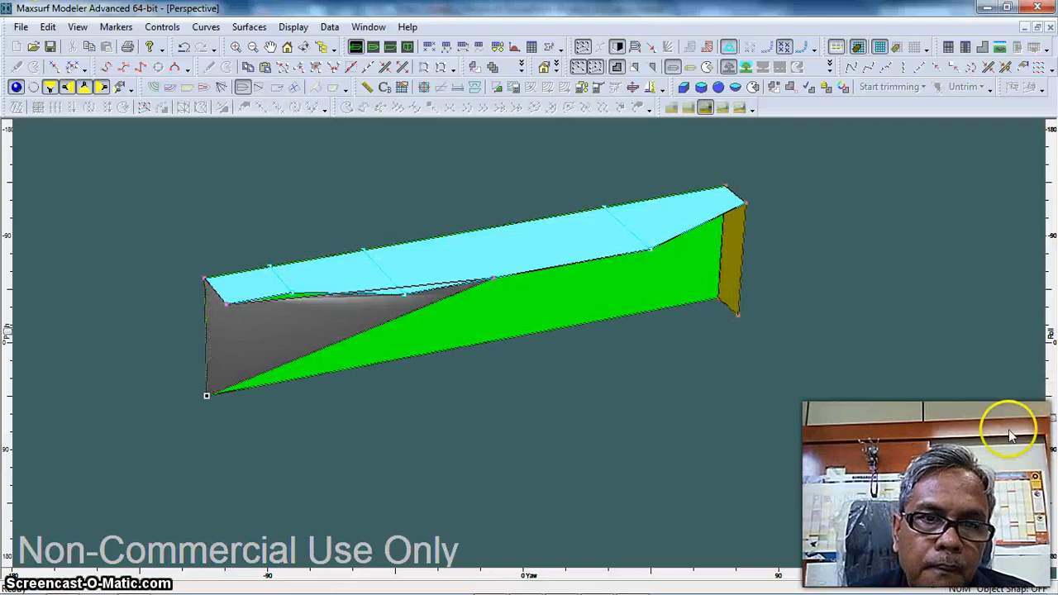
double_click(494, 285)
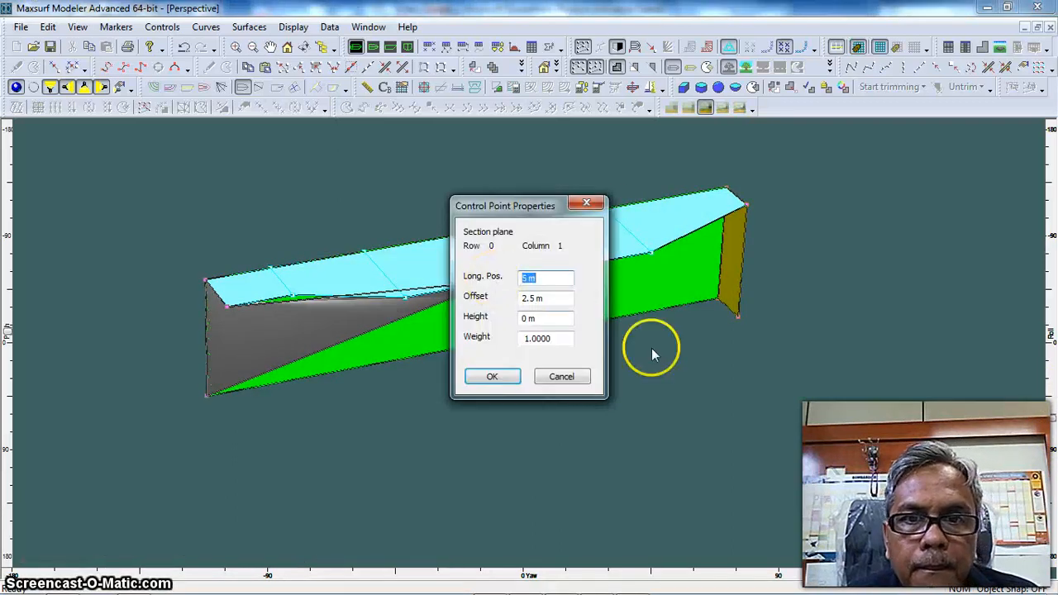
type("6")
left_click(492, 376)
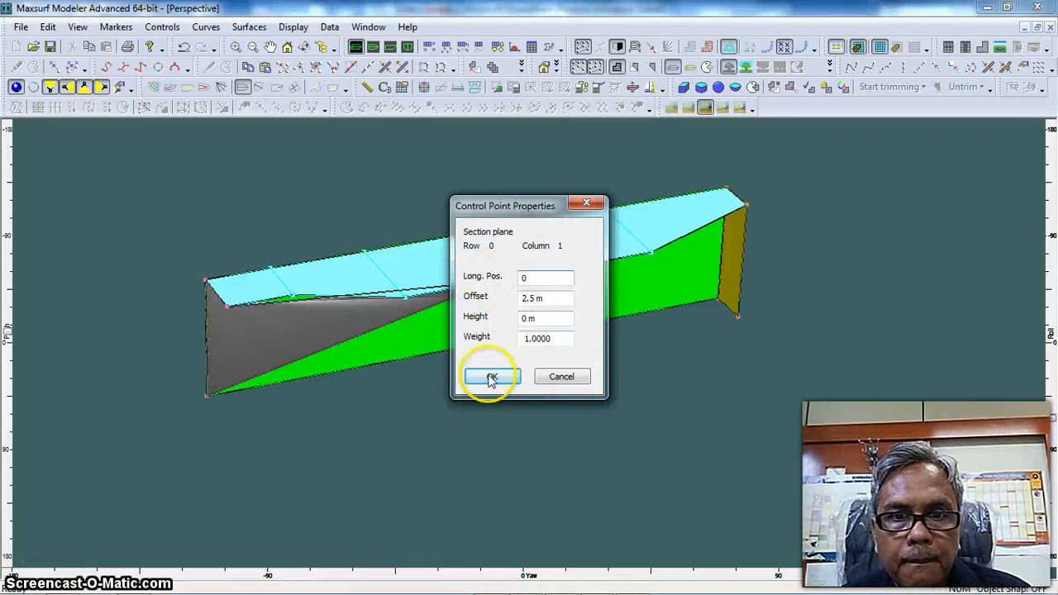
left_click(16, 87)
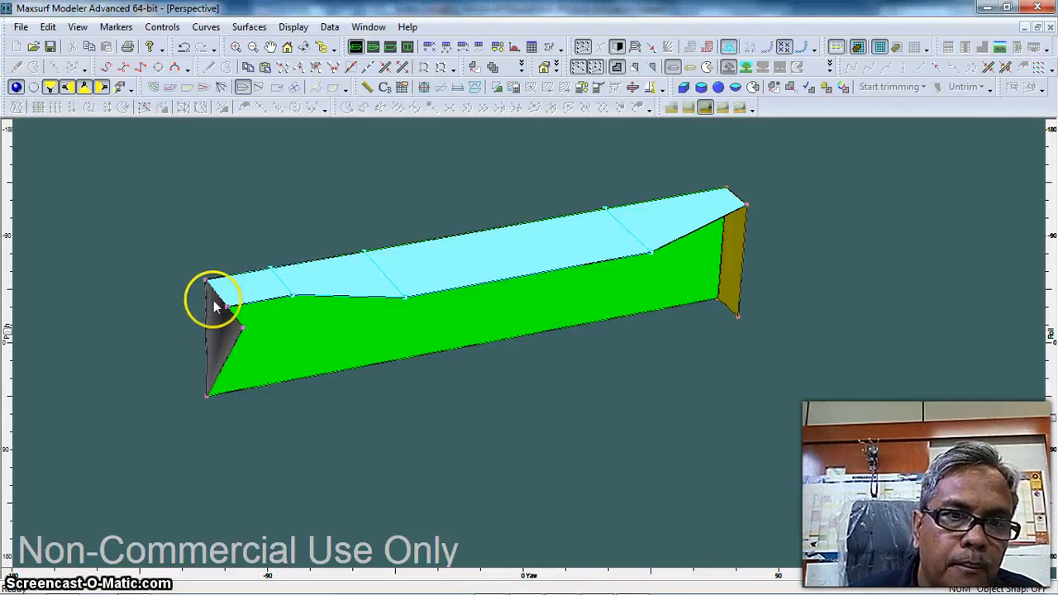
Set the offset of the section plane's loose lower control point to 0 m and refresh the rendering
double_click(243, 329)
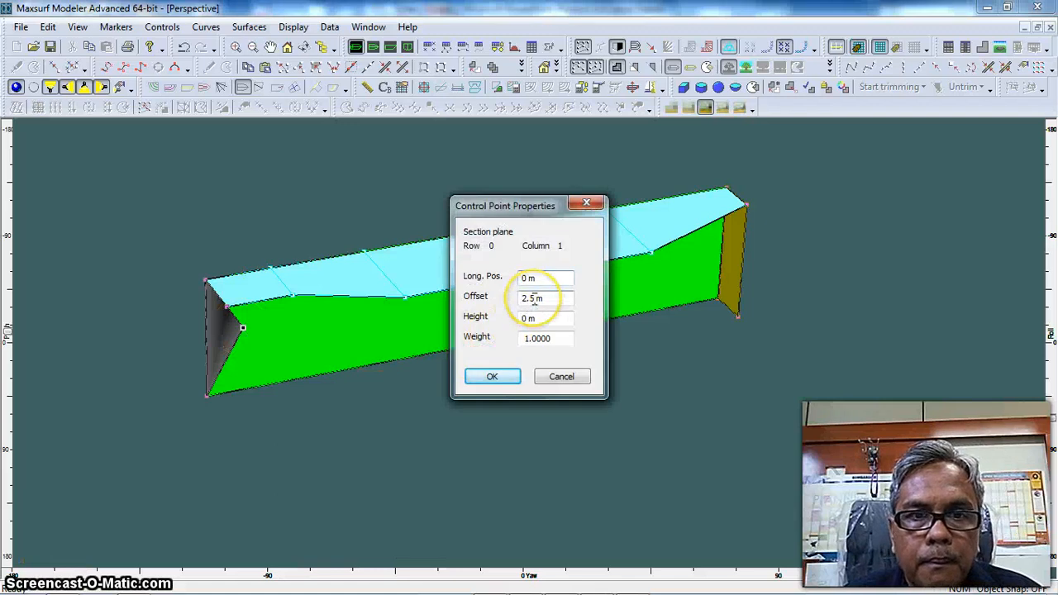
left_click_drag(534, 299, 517, 301)
type("10")
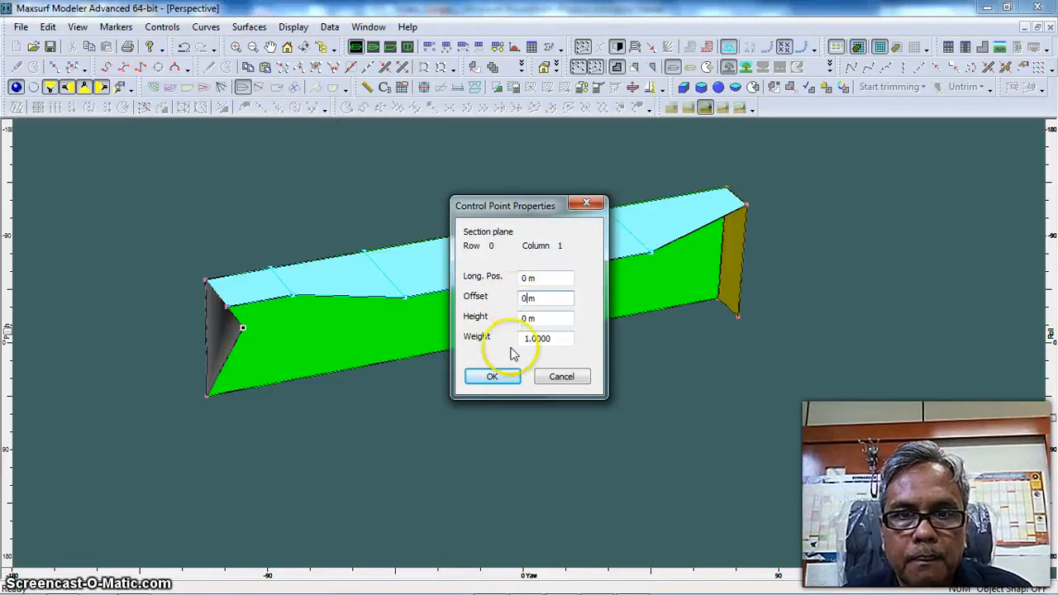
left_click(492, 377)
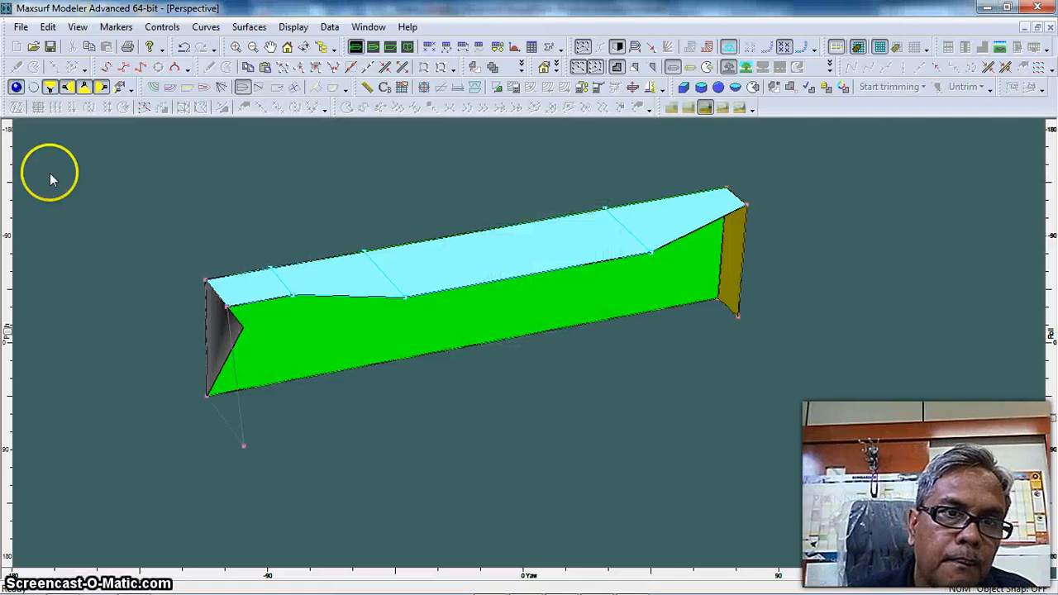
left_click(16, 88)
left_click(15, 88)
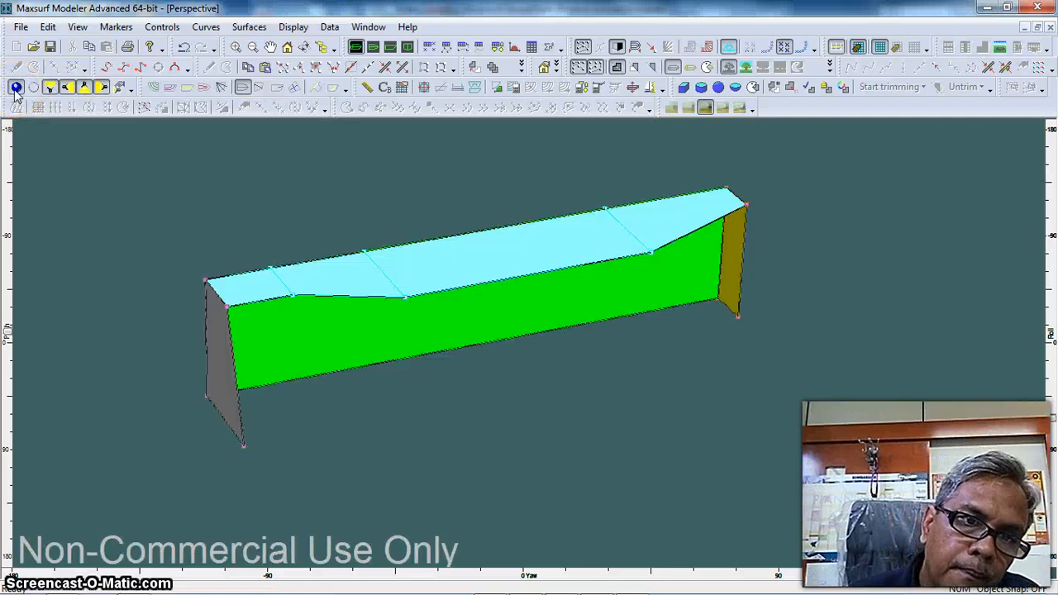
Copy the height of the Side Shell's aft bottom point to the section plane's lower centreline point, setting it to 0.84 m
double_click(227, 307)
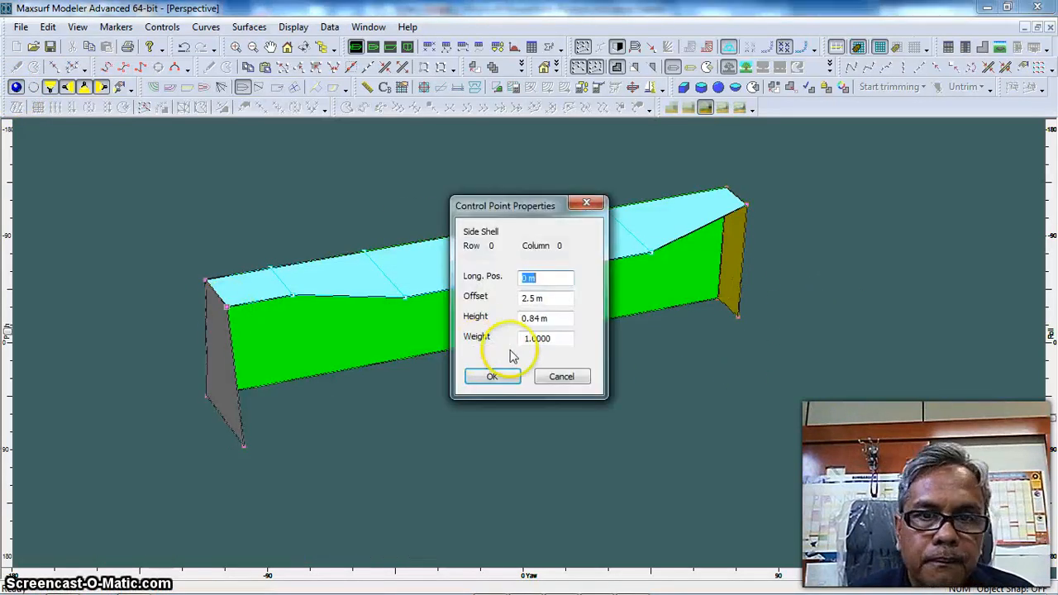
left_click_drag(538, 322, 519, 324)
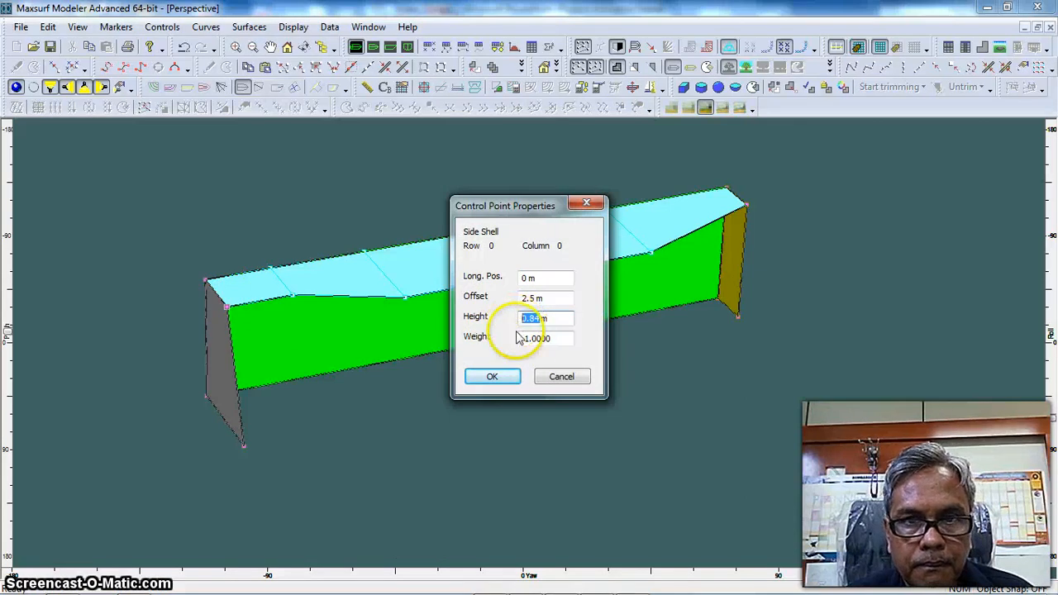
left_click(492, 376)
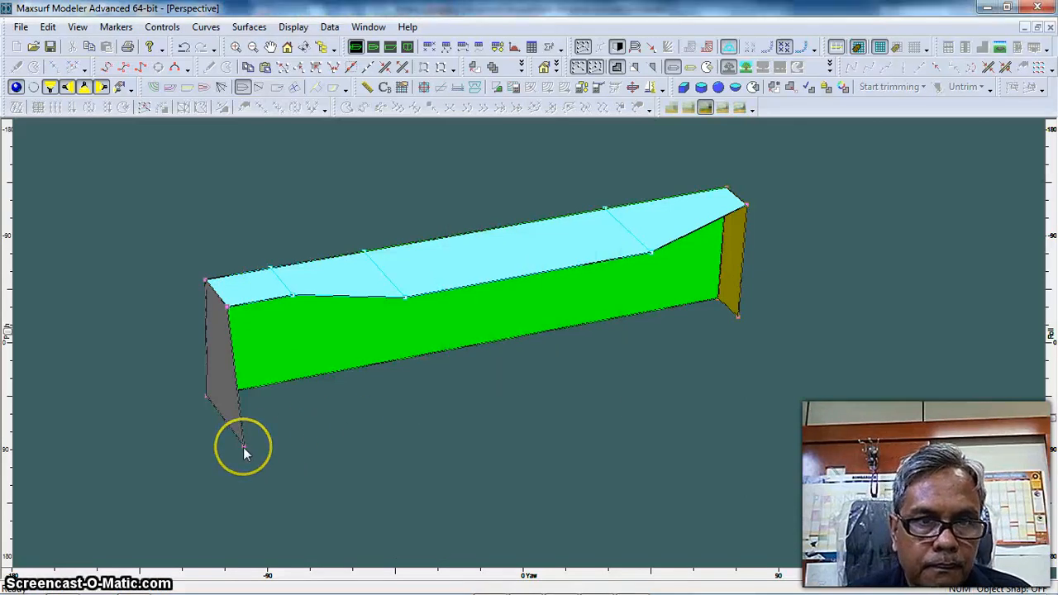
double_click(243, 447)
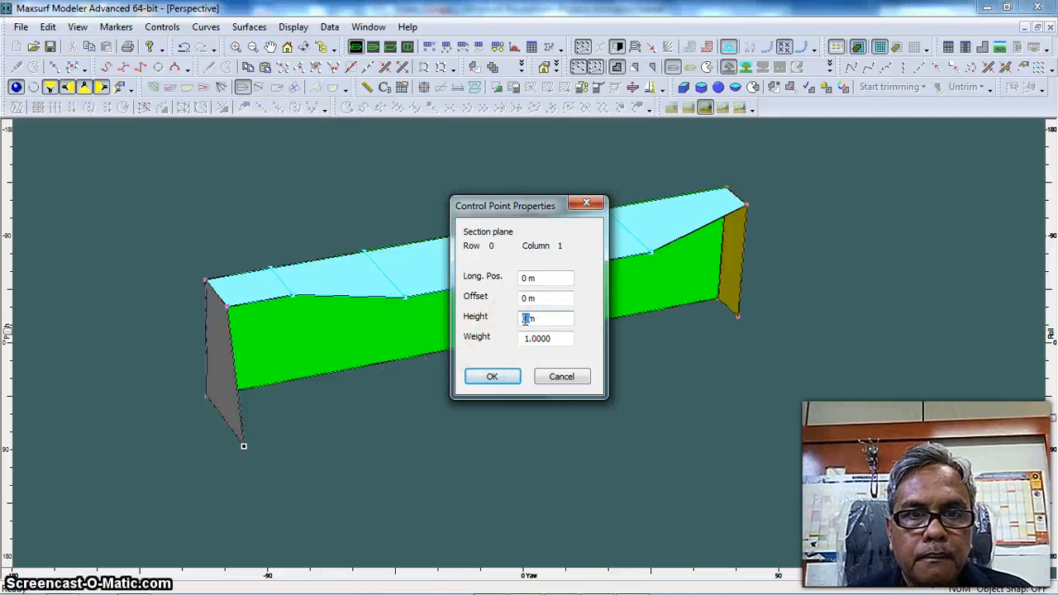
left_click(487, 377)
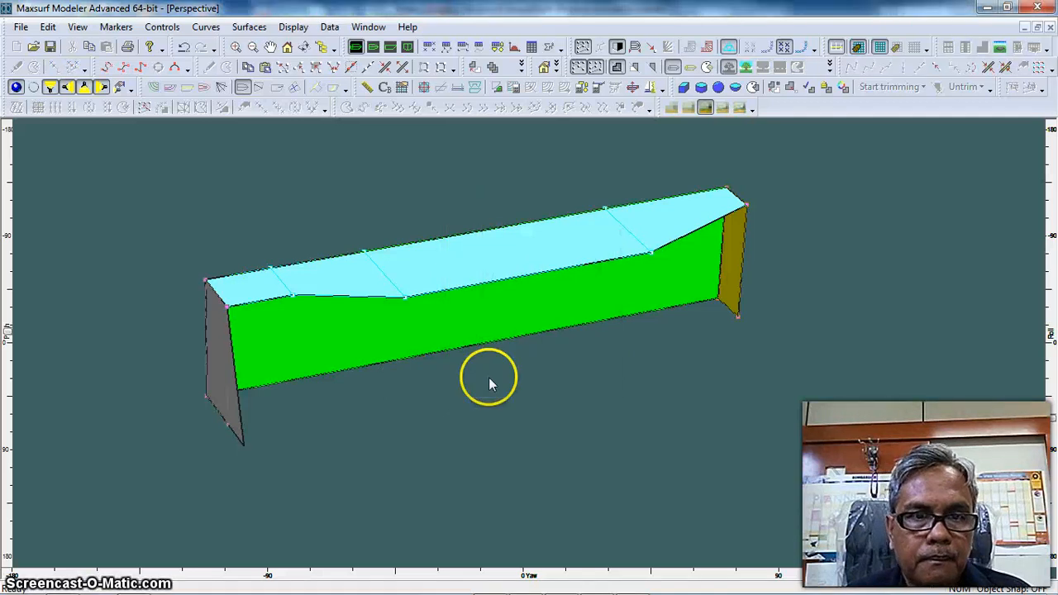
left_click(15, 88)
left_click(15, 88)
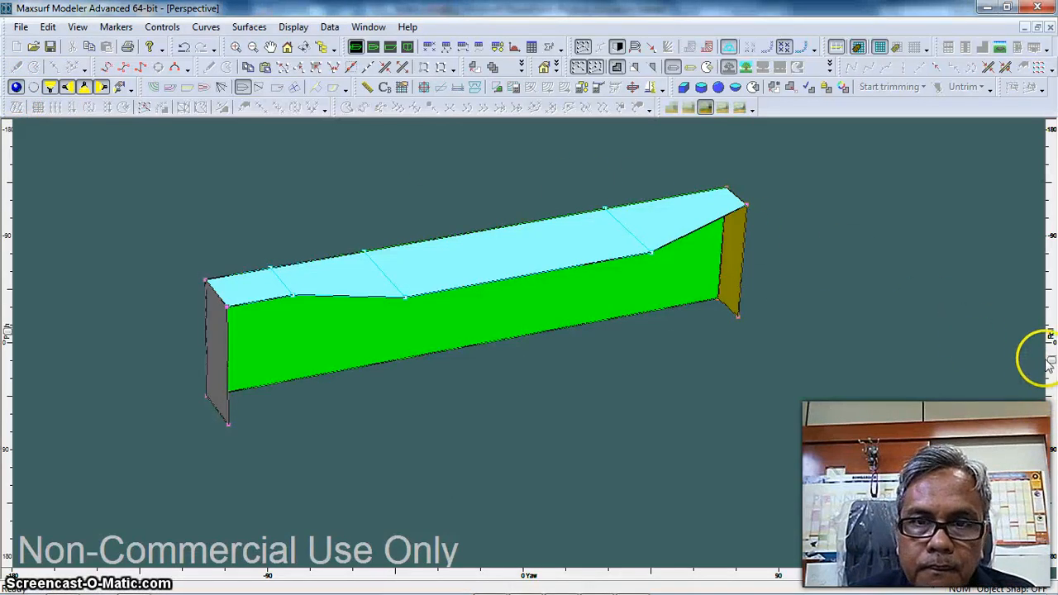
Rename the aft section plane surface as Transom and give it a blue colour
left_click(1048, 330)
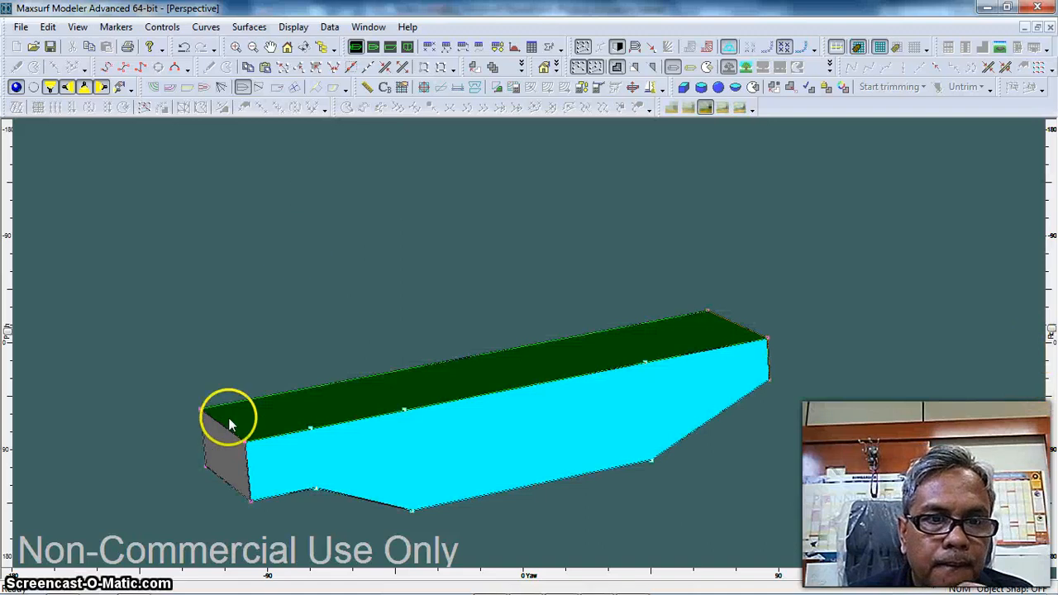
double_click(227, 451)
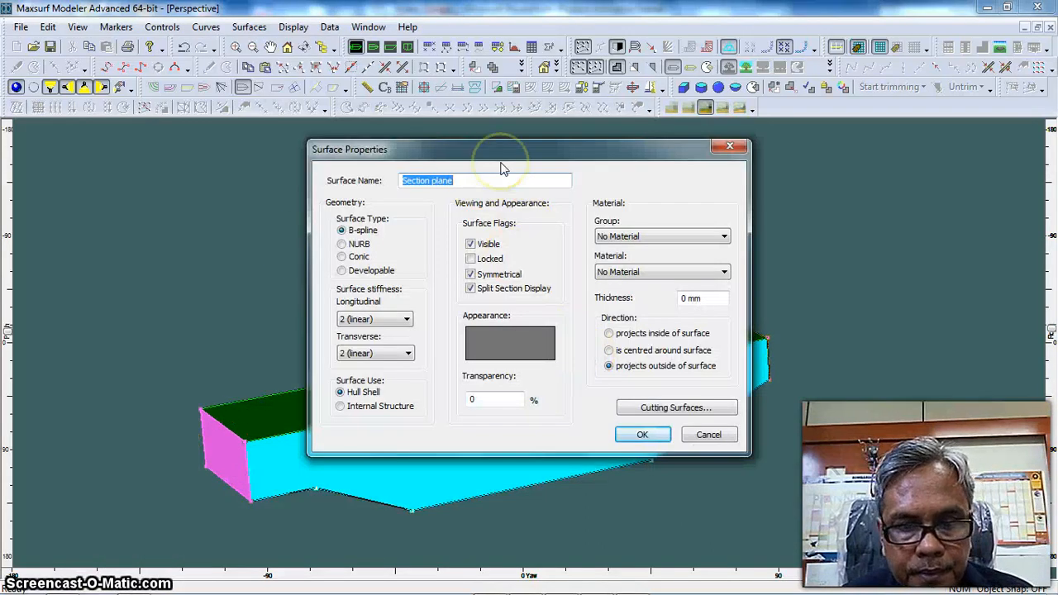
type("Tran")
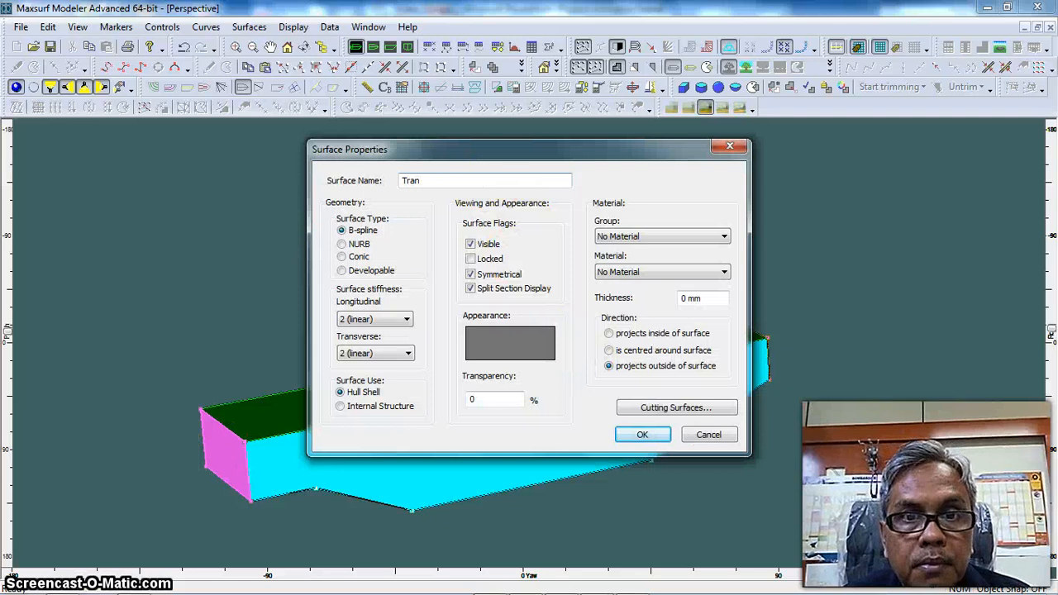
type("som")
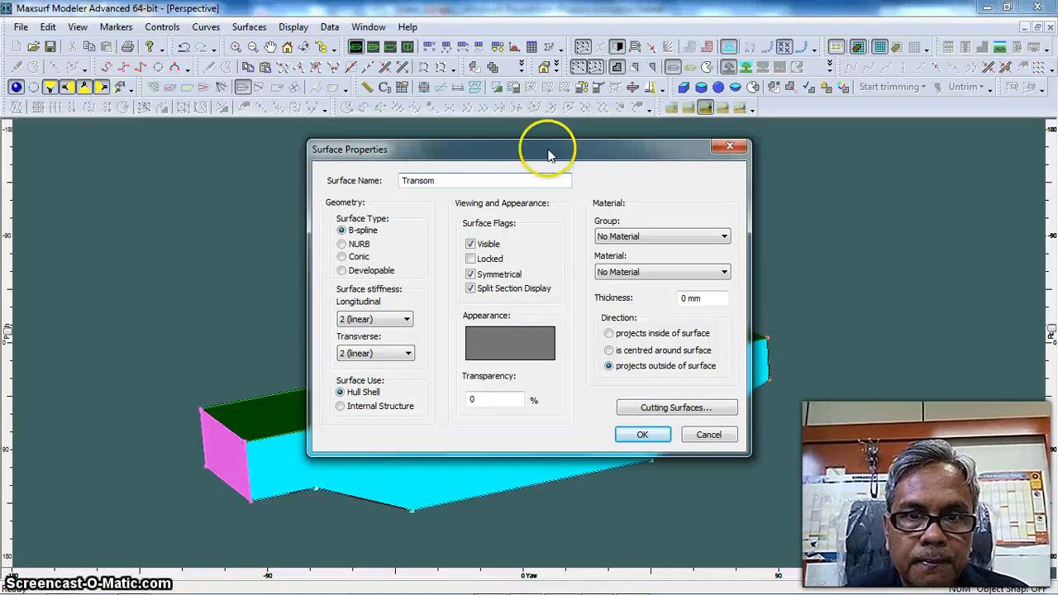
left_click(518, 345)
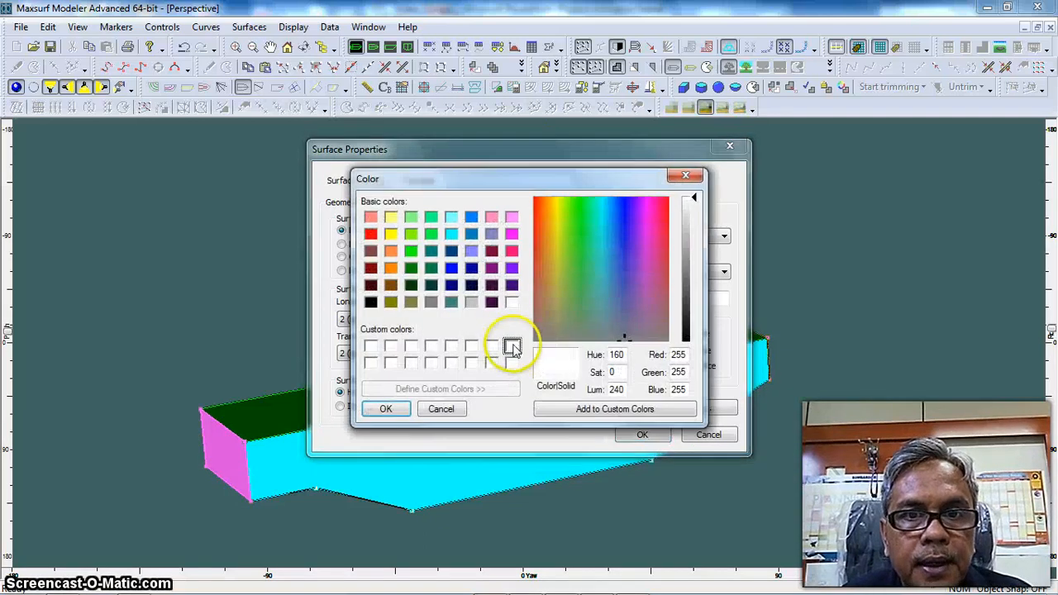
left_click(451, 268)
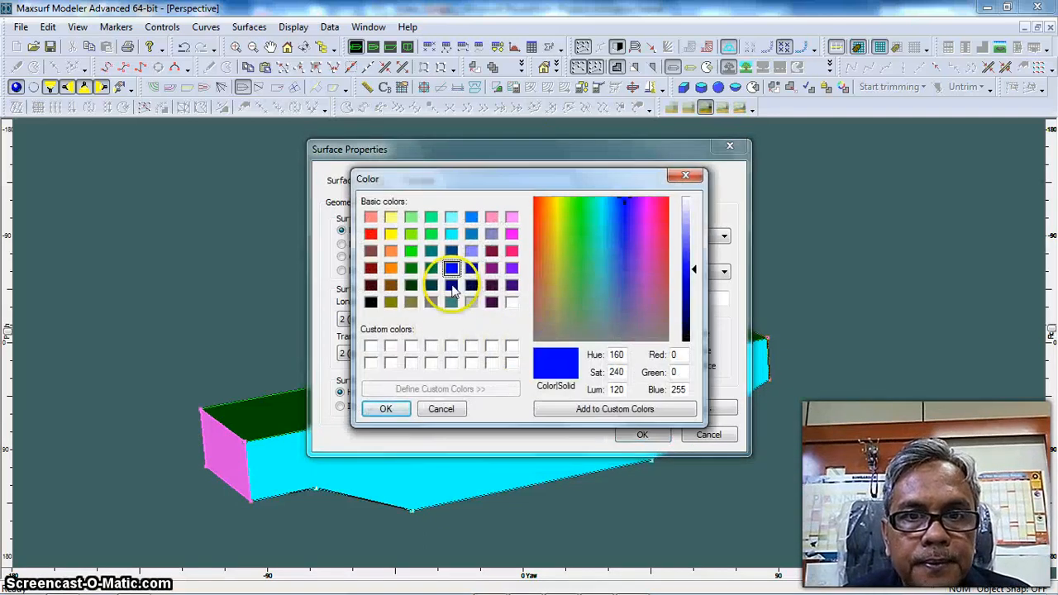
left_click(387, 409)
left_click(642, 434)
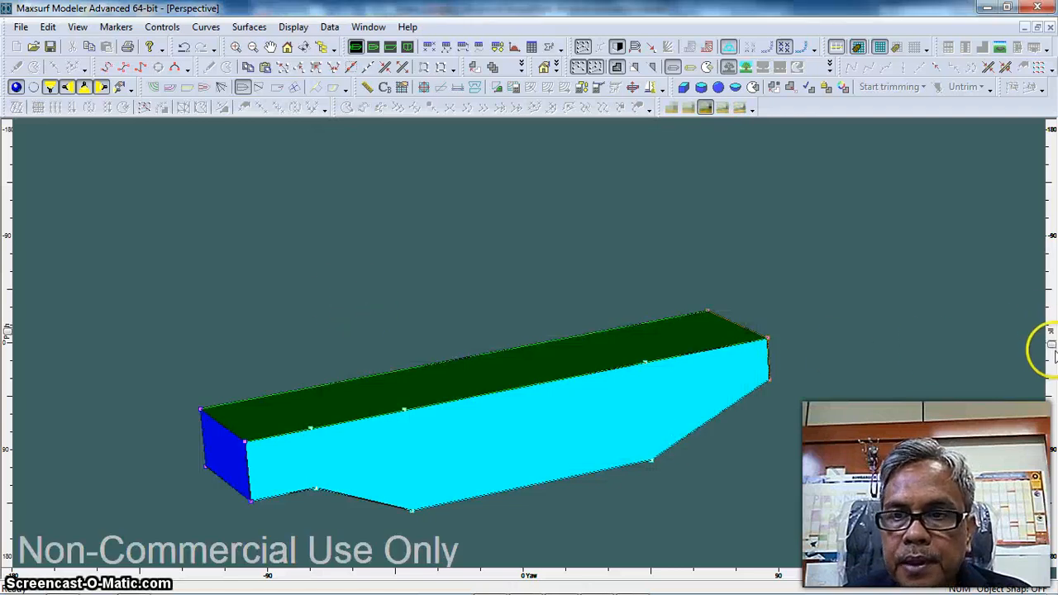
Turn off rendering and flip a duplicate of the Side Shell vertically about -1.5 m, leaving Respect Bonding off
left_click_drag(1053, 351, 1052, 399)
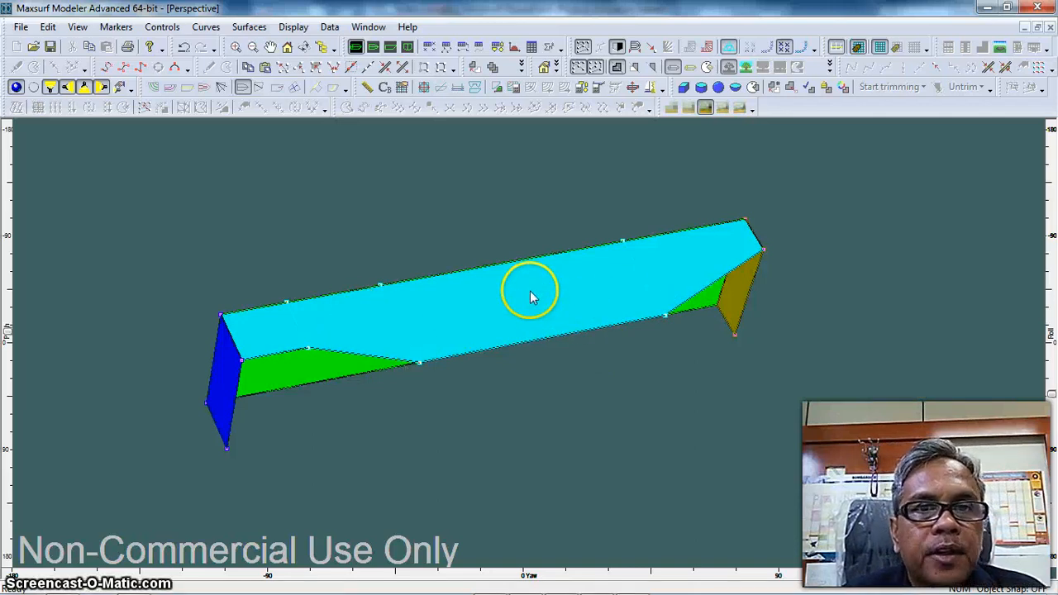
left_click(390, 47)
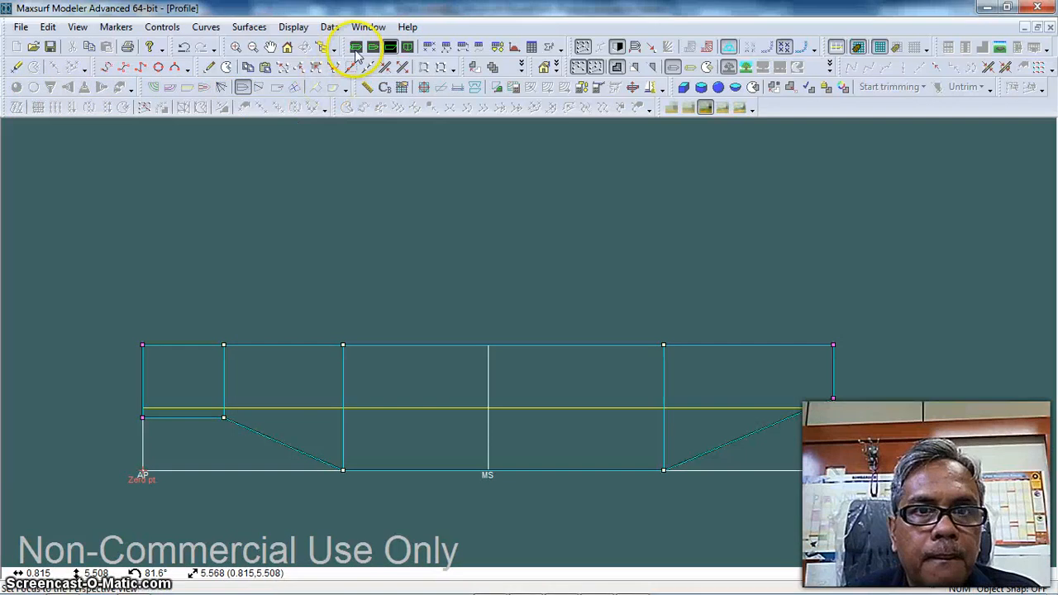
left_click(356, 47)
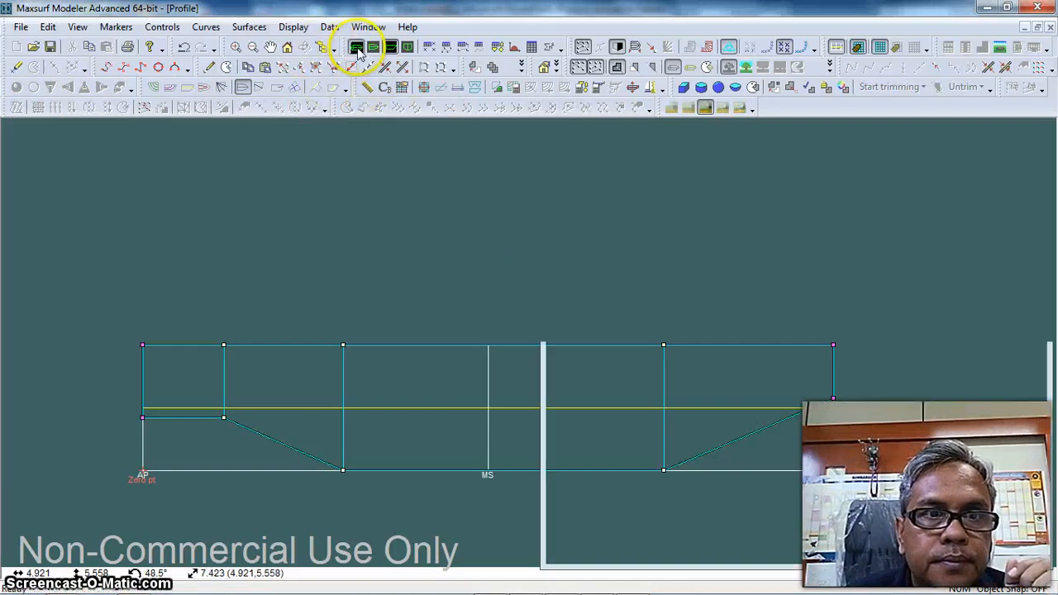
left_click(18, 87)
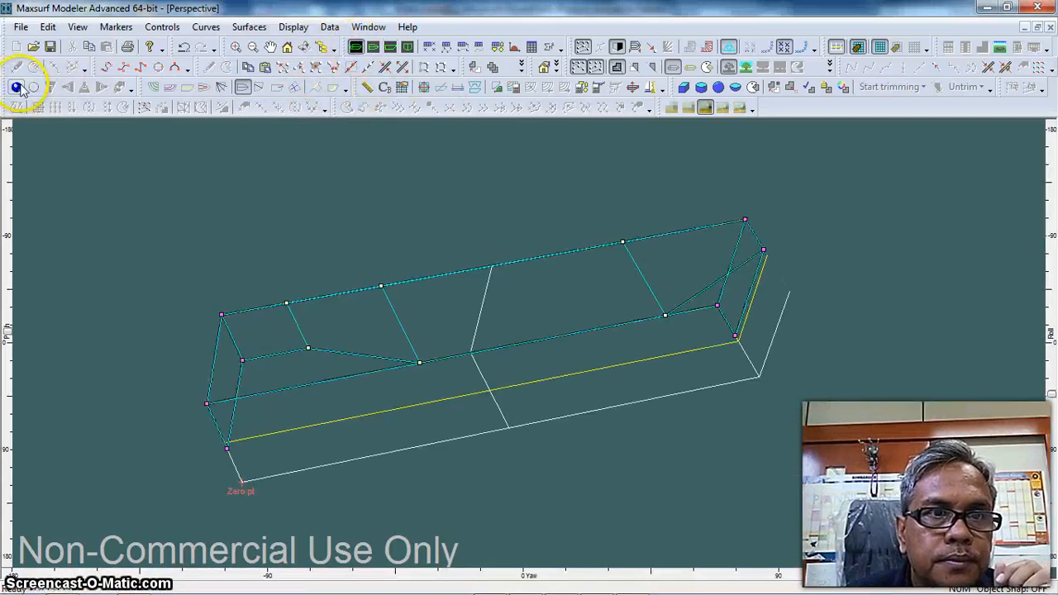
left_click(389, 47)
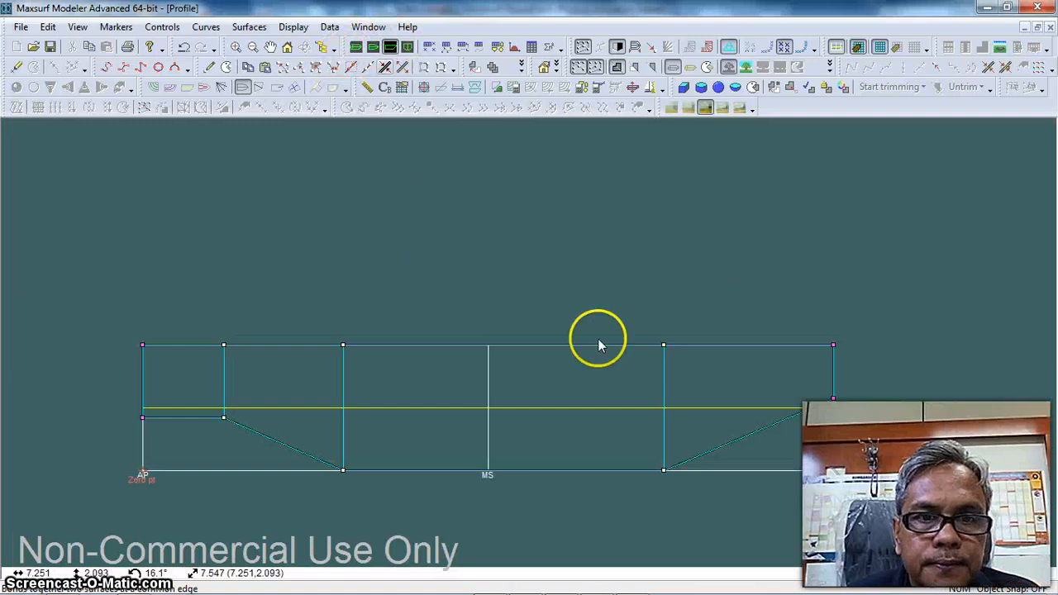
middle_click_drag(466, 294, 472, 221)
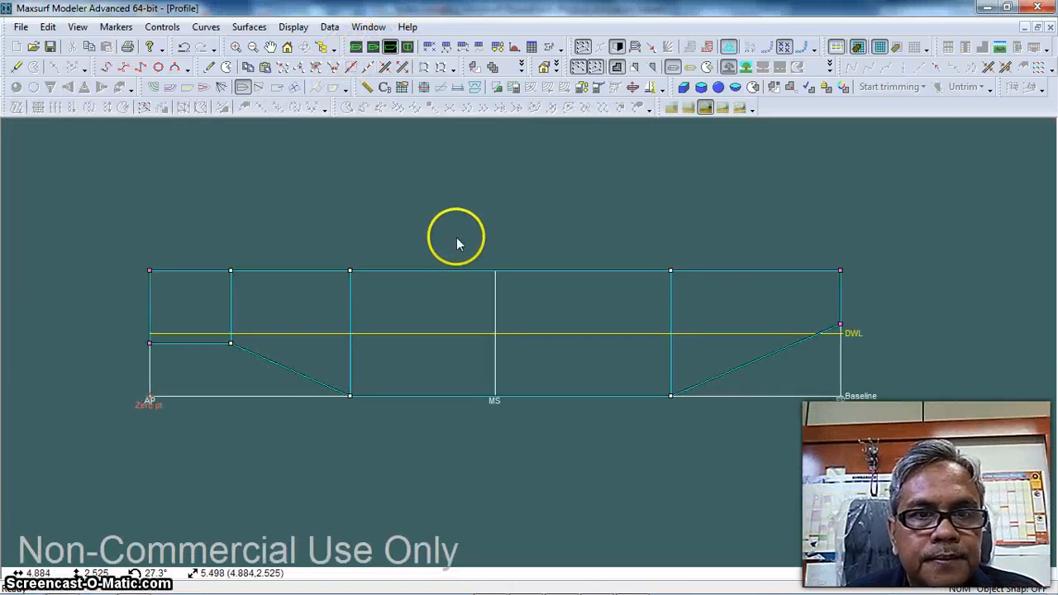
left_click(249, 27)
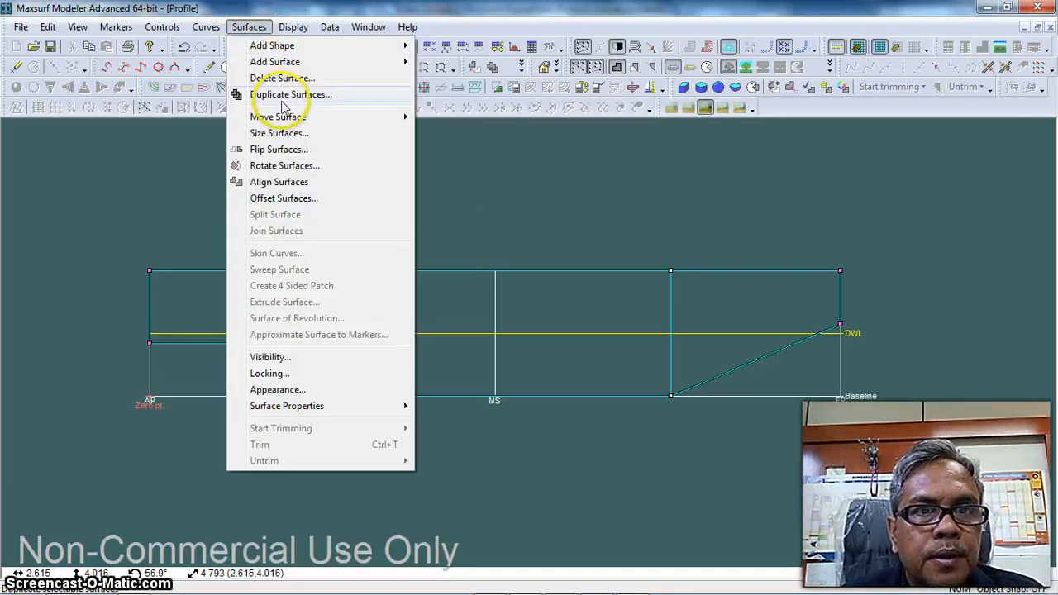
left_click(279, 150)
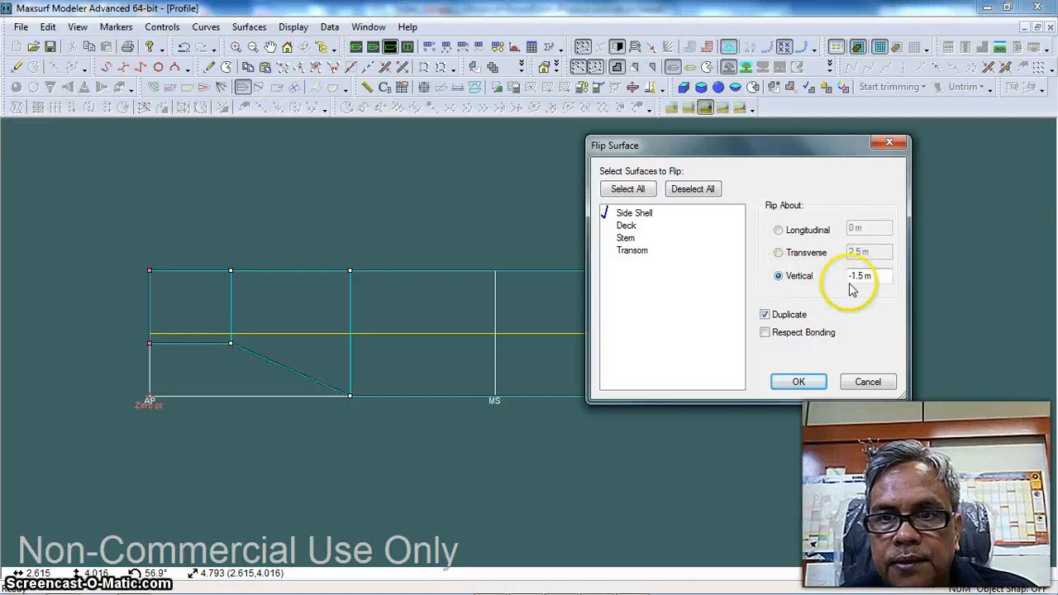
left_click(798, 381)
scroll(711, 363, "down", 3)
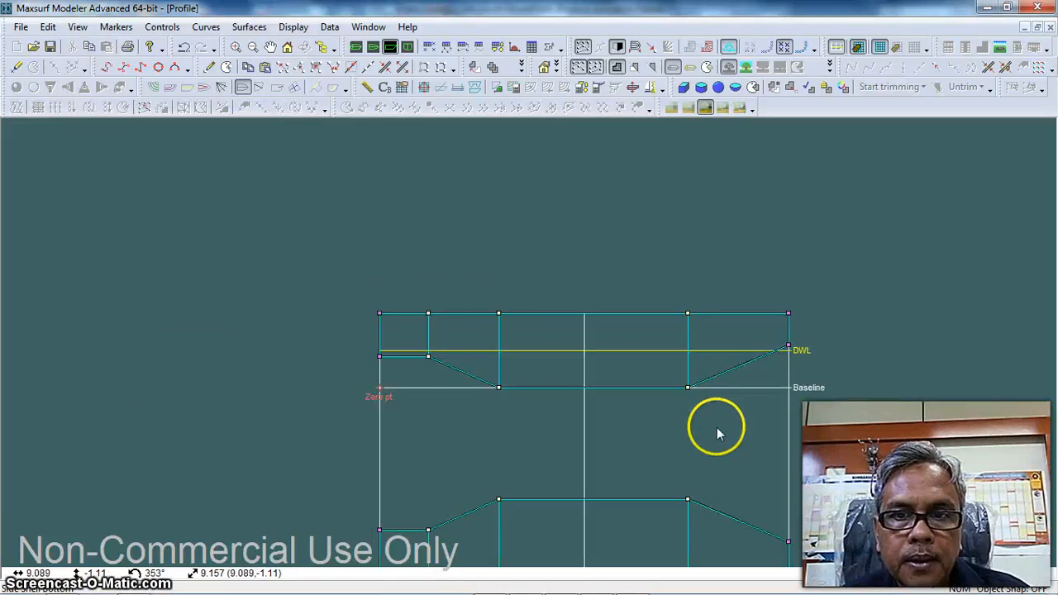
middle_click_drag(716, 429, 654, 355)
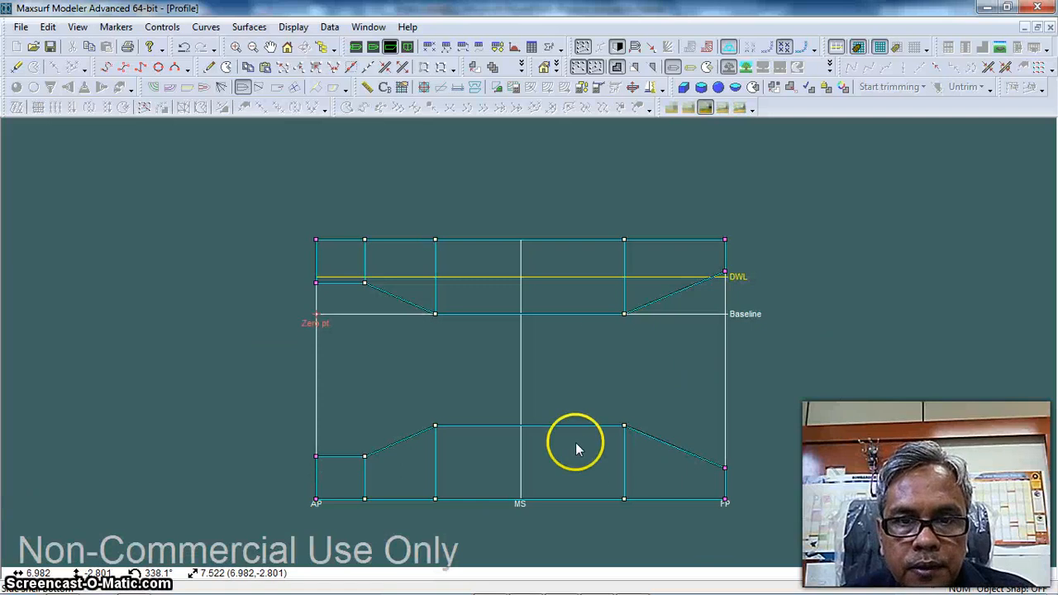
Bond the Side Shell's bottom edge to the facing edge of its flipped copy with Bond Edge C0 and check the rendering
left_click(562, 314)
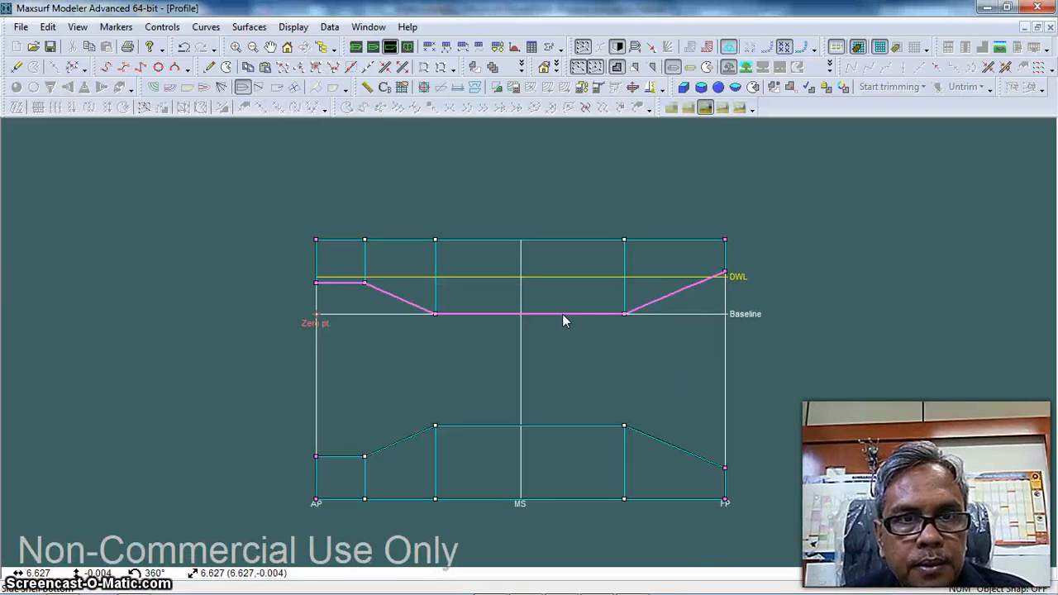
left_click(560, 424, "shift")
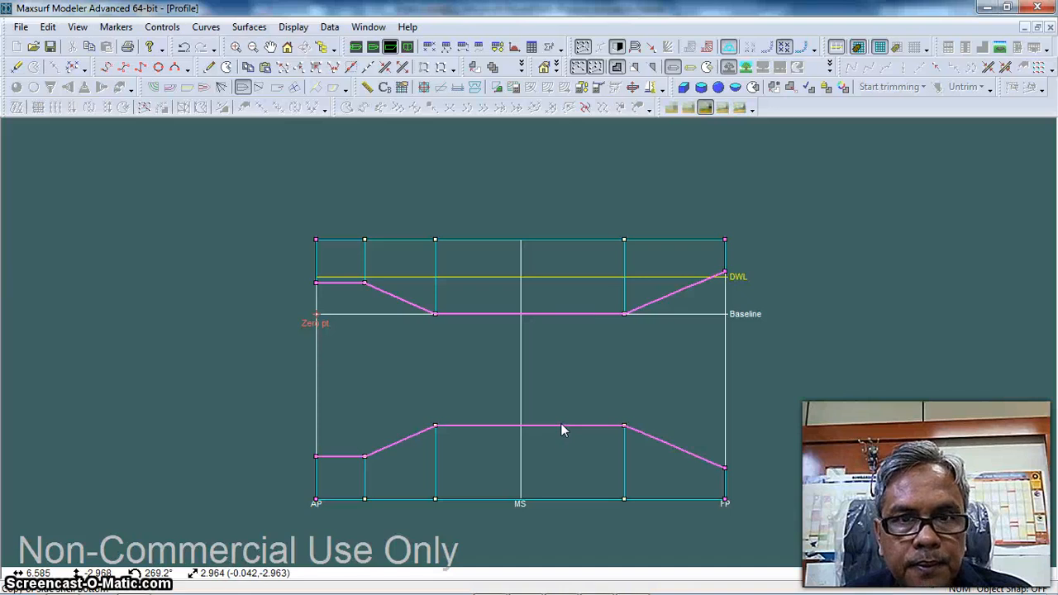
left_click(385, 67)
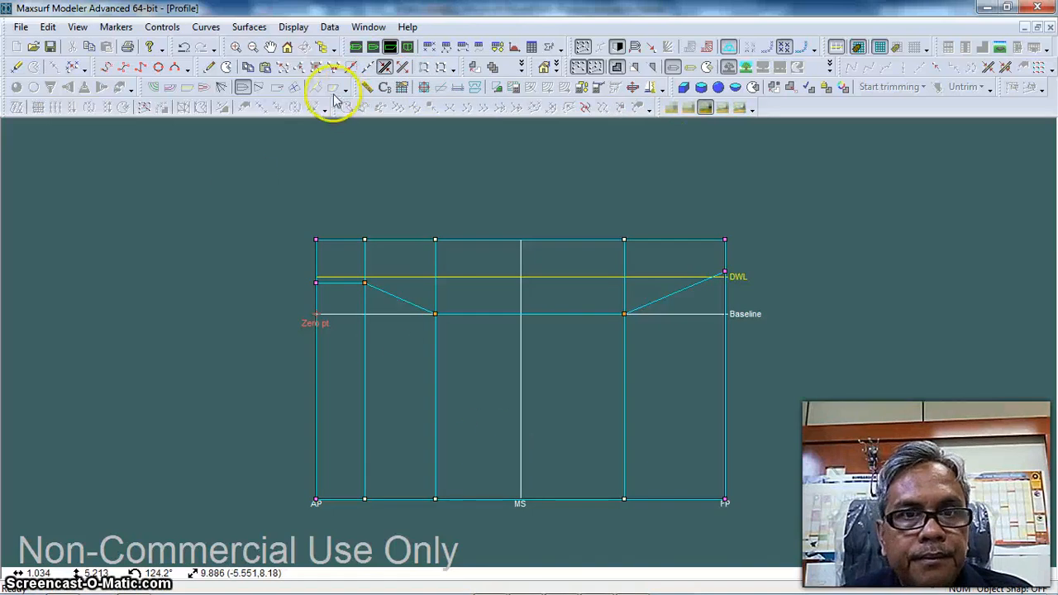
left_click(355, 47)
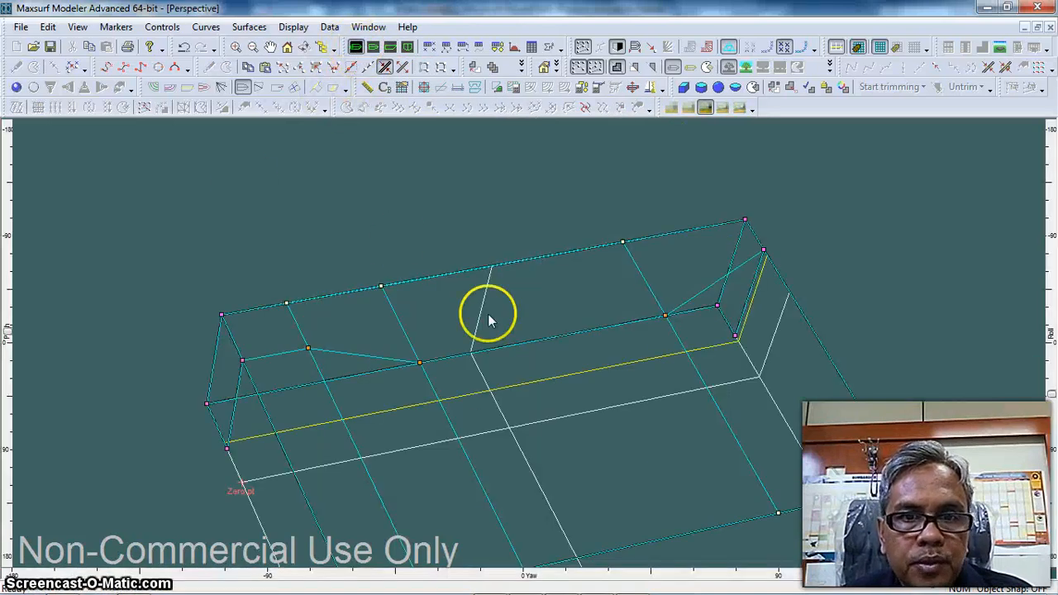
scroll(402, 237, "down", 2)
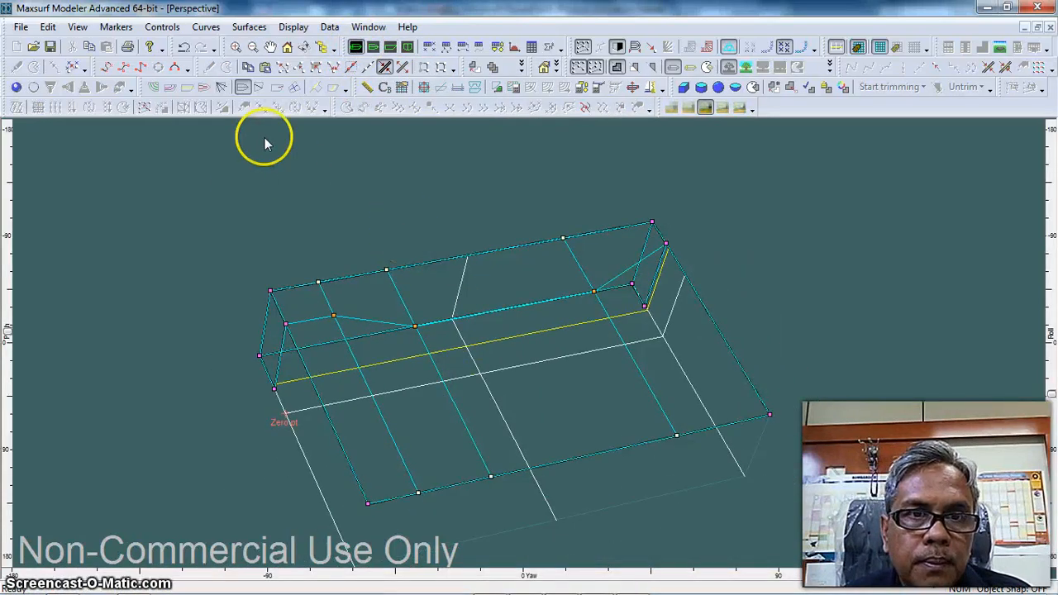
left_click(16, 88)
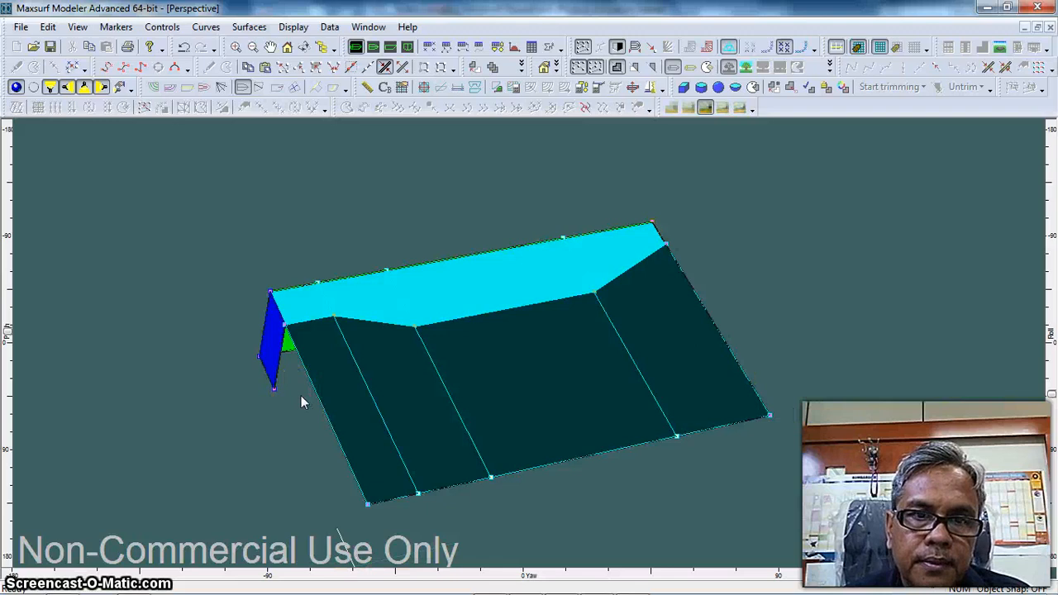
left_click(15, 88)
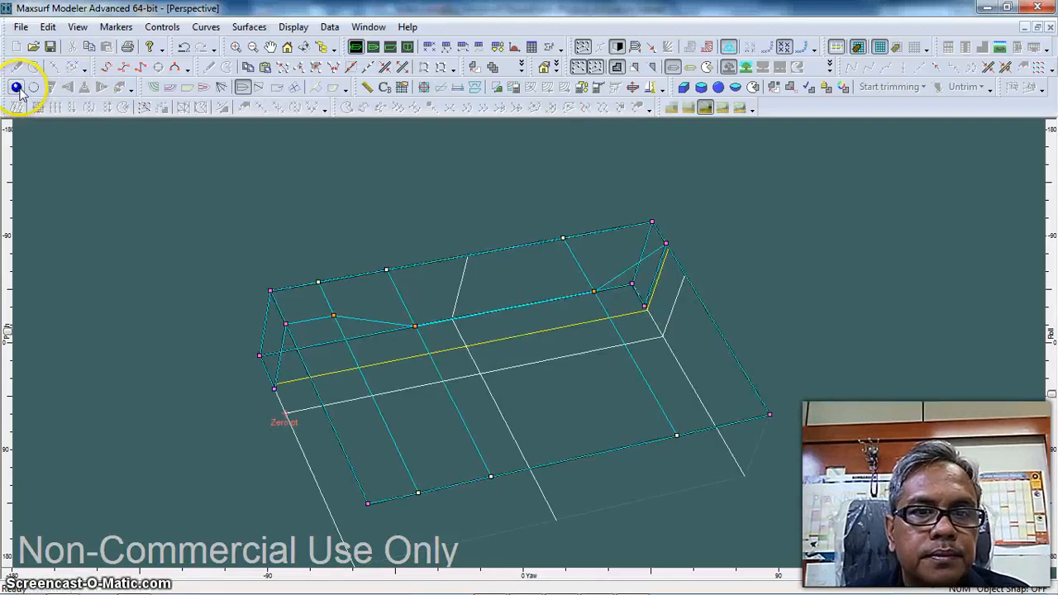
Set the offset of all control points along the flipped copy's lower edge to 0 m
left_click_drag(299, 416, 898, 516)
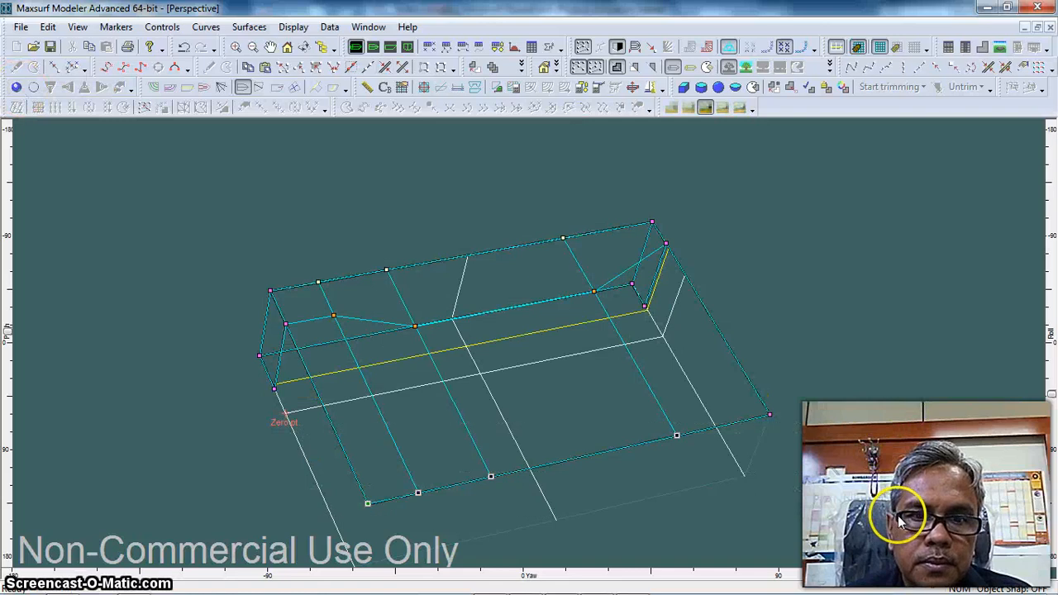
left_click_drag(742, 389, 814, 444, "shift")
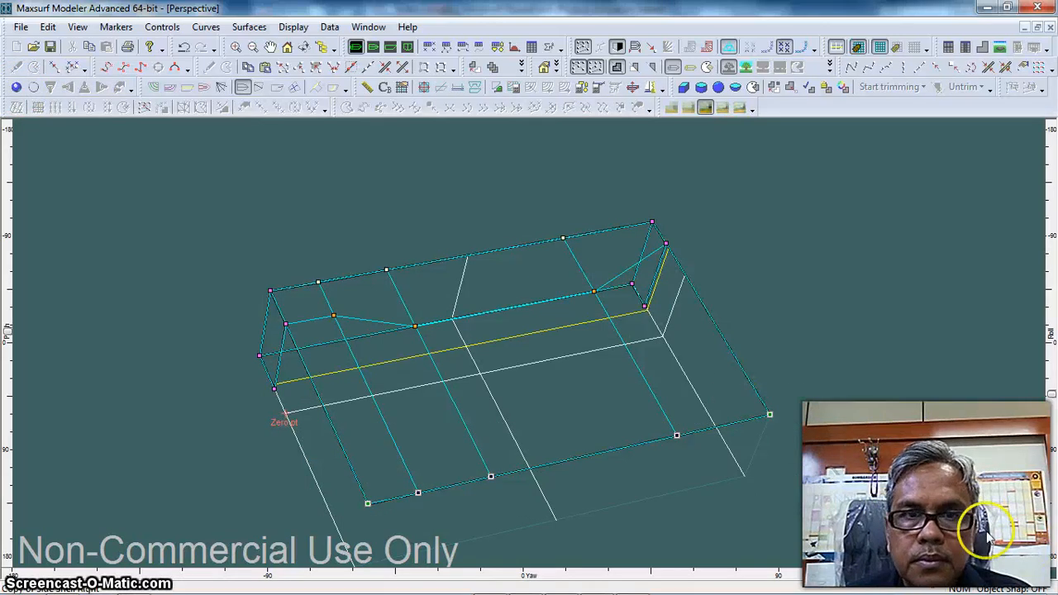
left_click(162, 26)
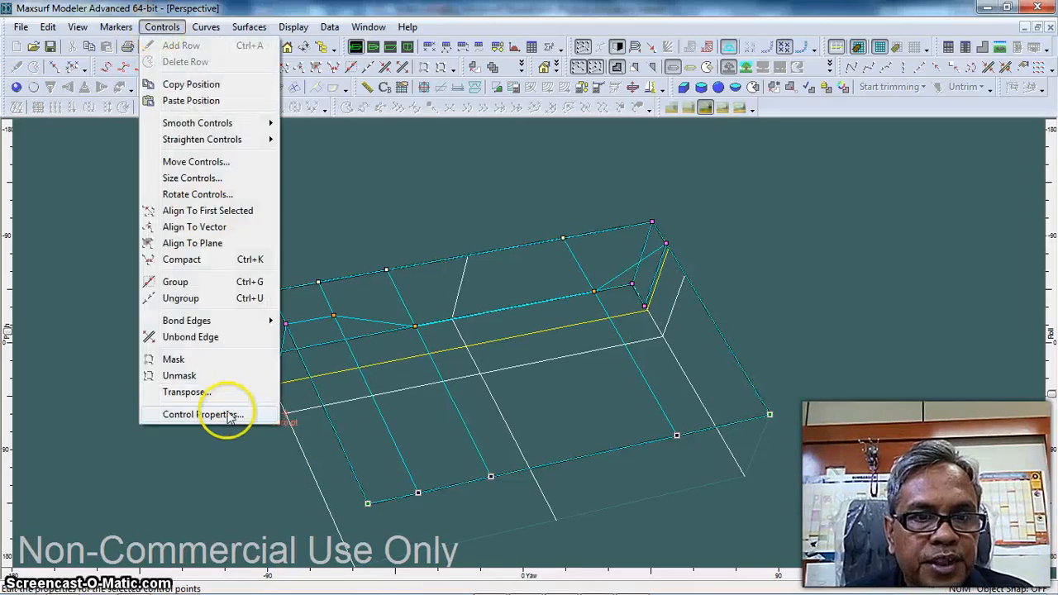
left_click(229, 415)
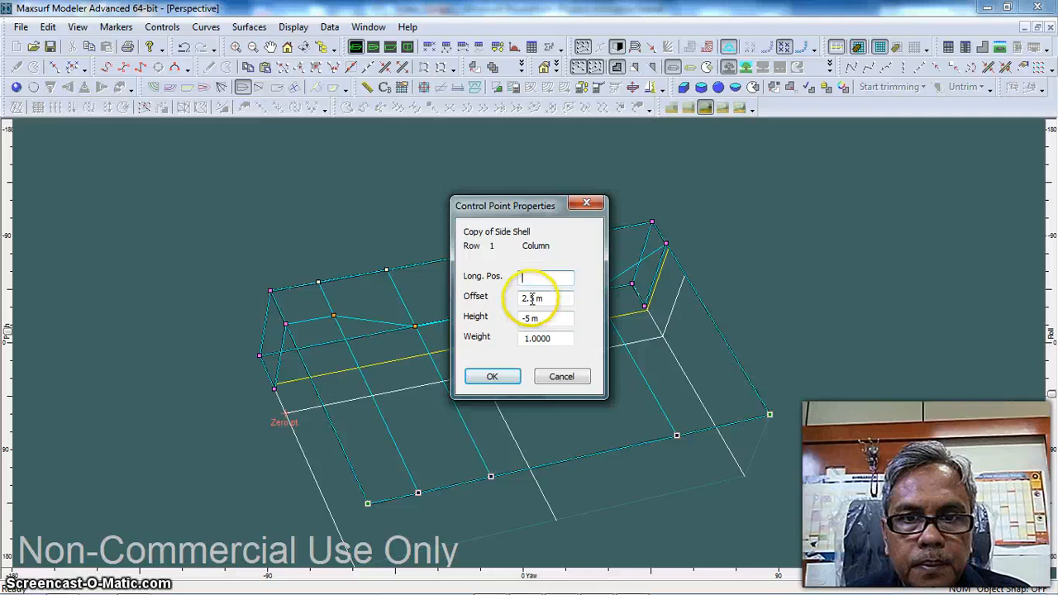
left_click_drag(532, 298, 509, 304)
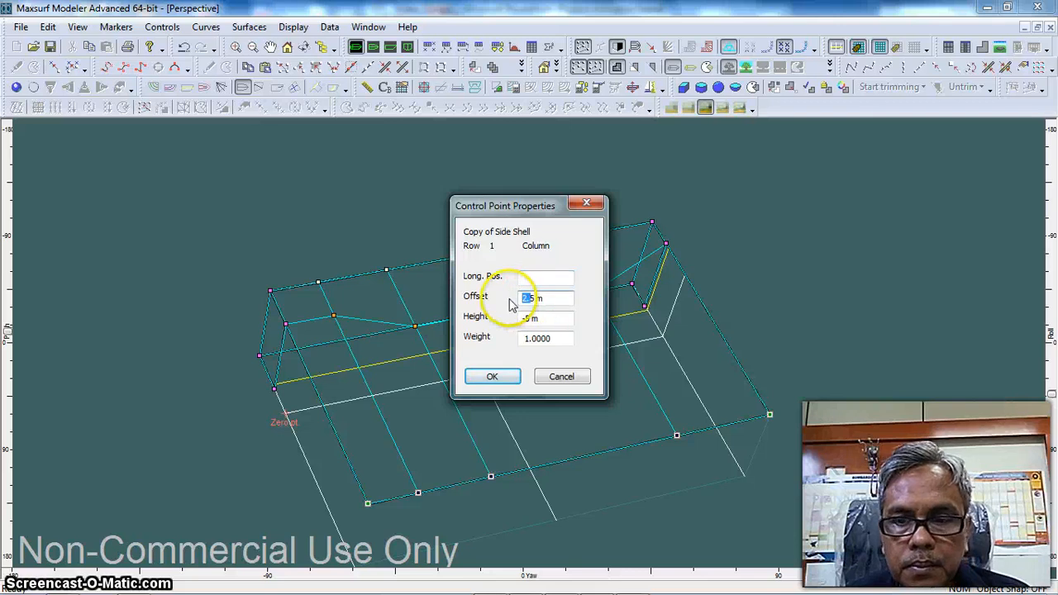
key("BackSpace")
key("Delete")
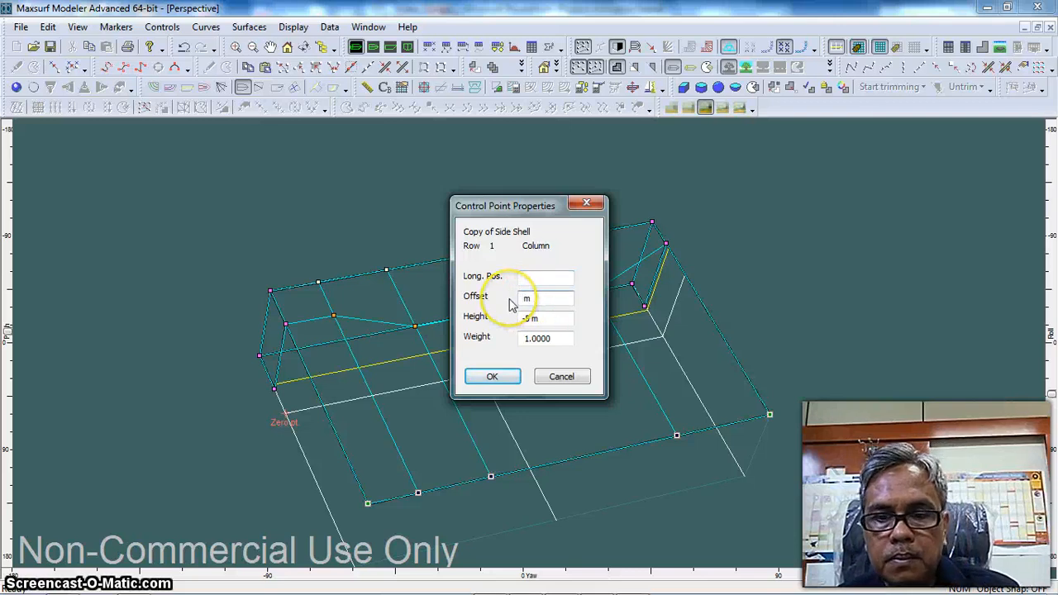
type("0")
left_click(493, 377)
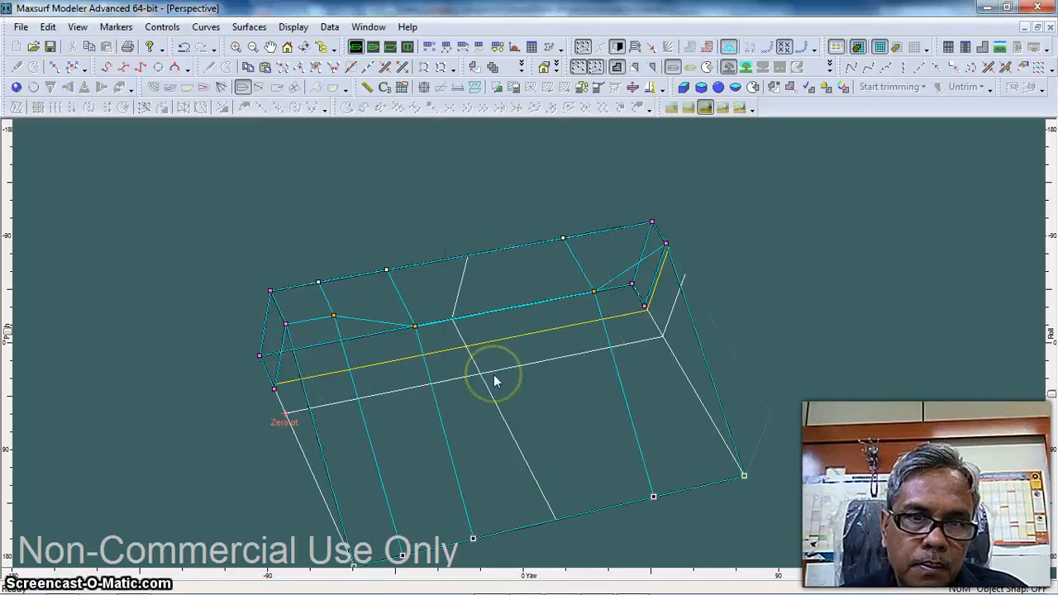
Set the height of the two control points beneath the flat bottom on the flipped copy's lower edge to 0 m
middle_click_drag(545, 406, 509, 288)
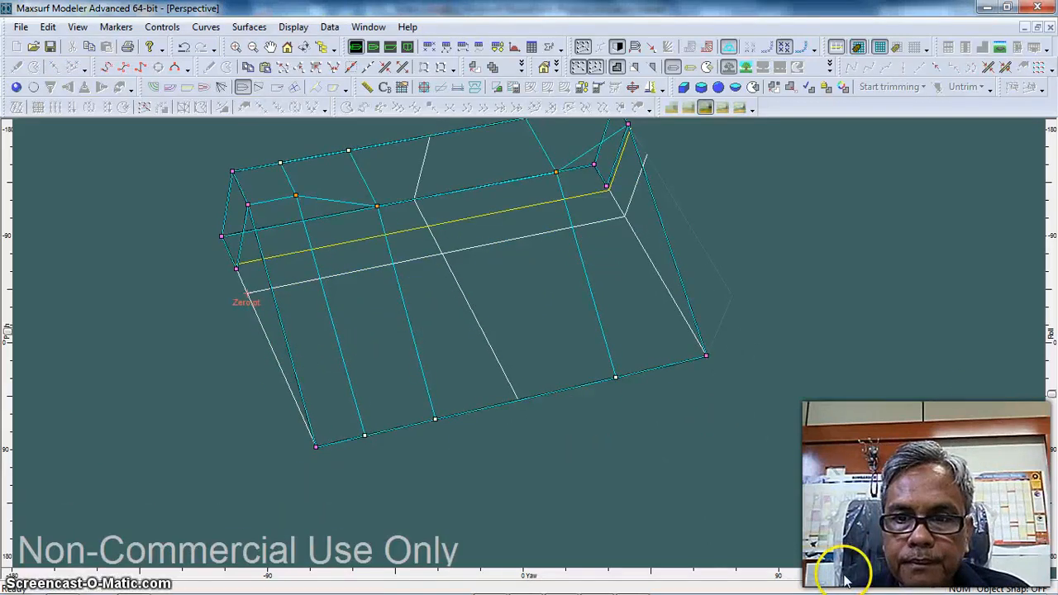
left_click_drag(796, 576, 766, 578)
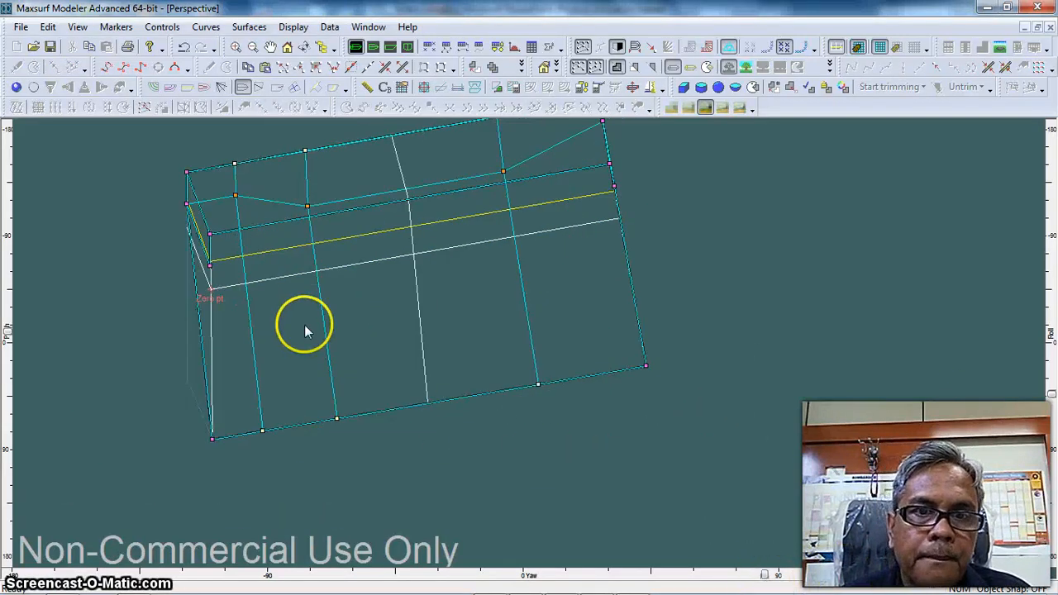
left_click_drag(302, 321, 587, 452)
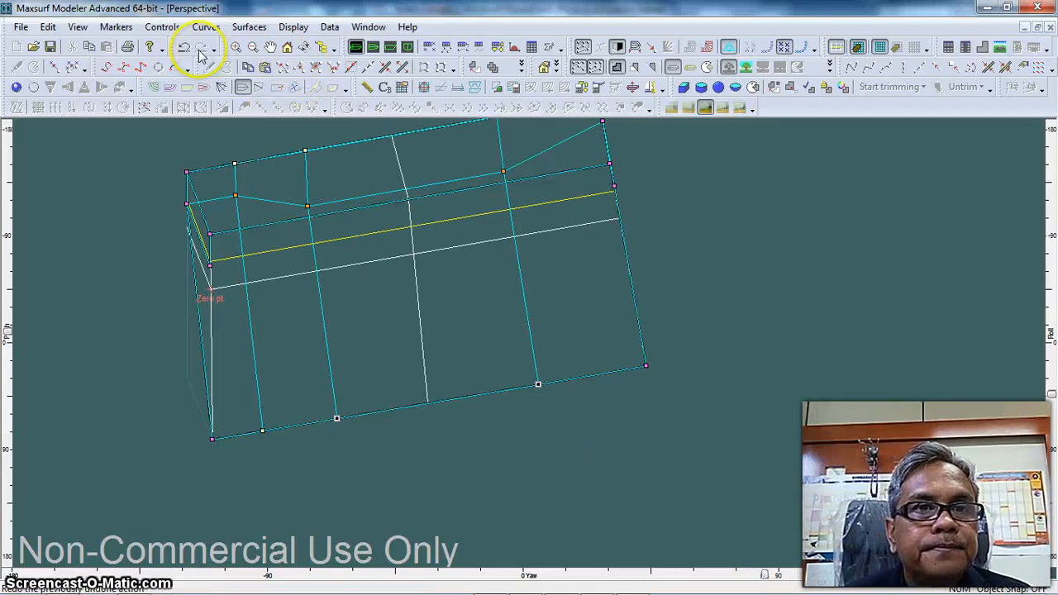
left_click(162, 26)
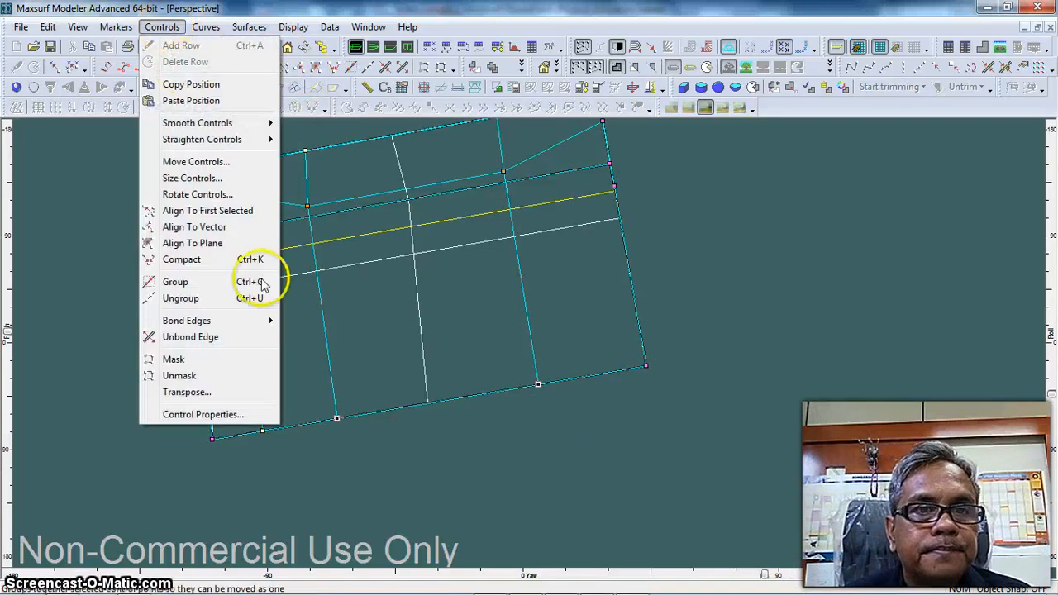
left_click(238, 415)
left_click_drag(531, 318, 502, 323)
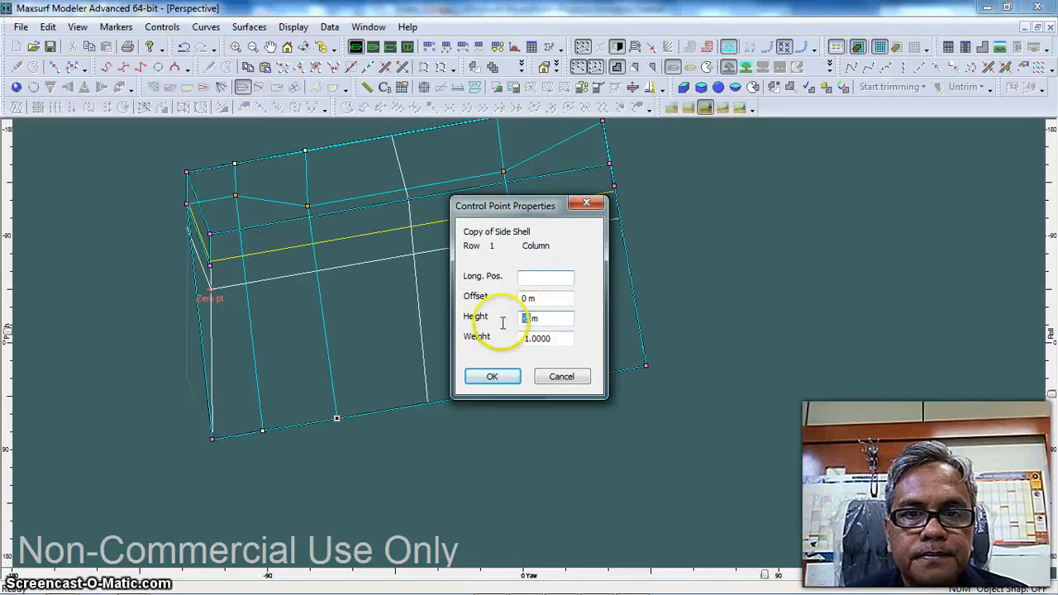
type("0")
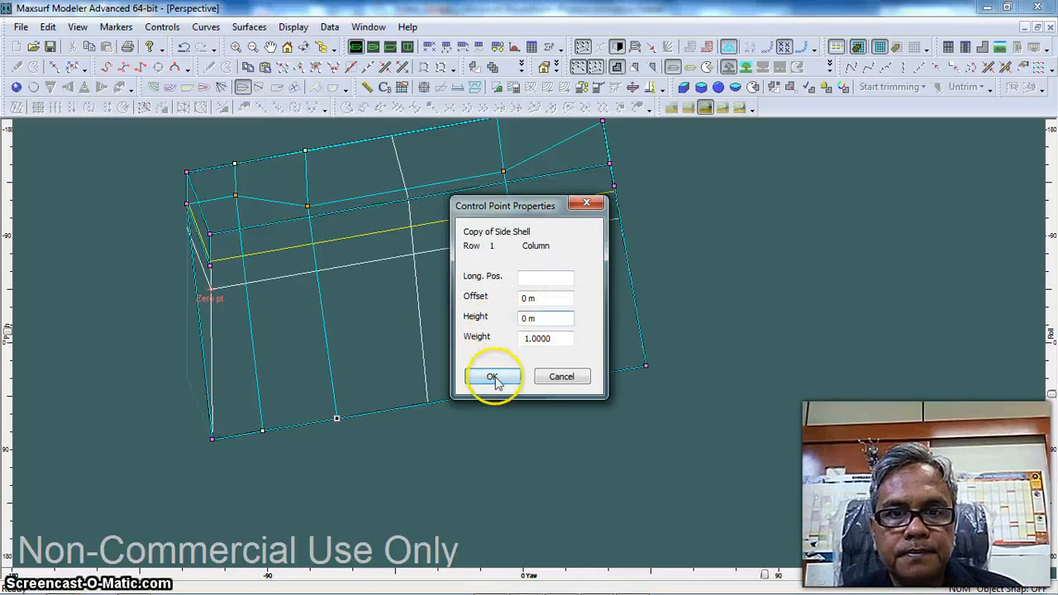
left_click(491, 376)
Set the height of the flipped copy's lower control point at the bow end to 1.148 m, matching the Side Shell's lower bow corner
middle_click_drag(675, 303, 683, 367)
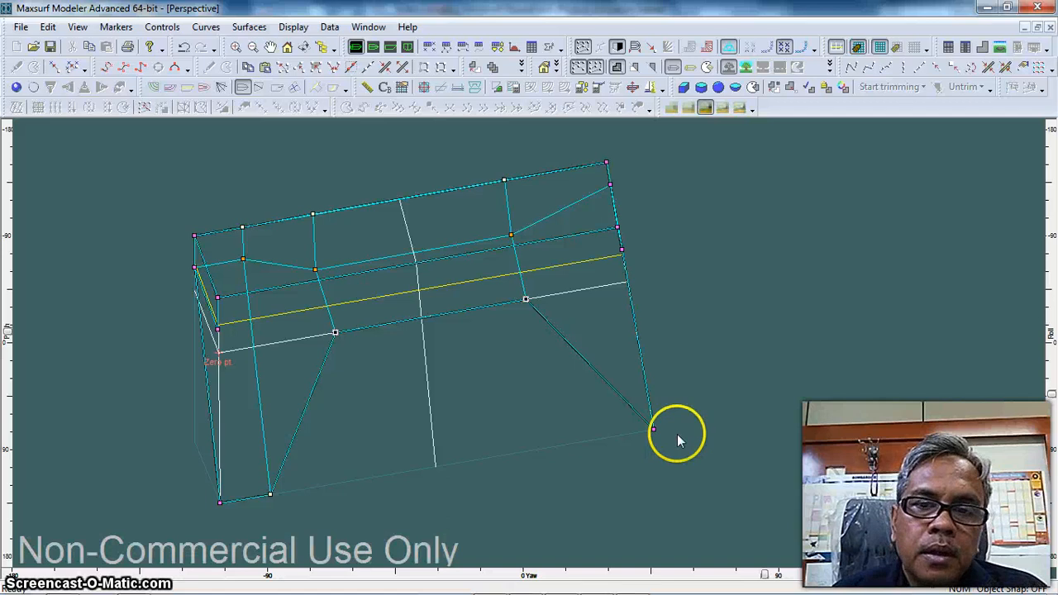
double_click(610, 188)
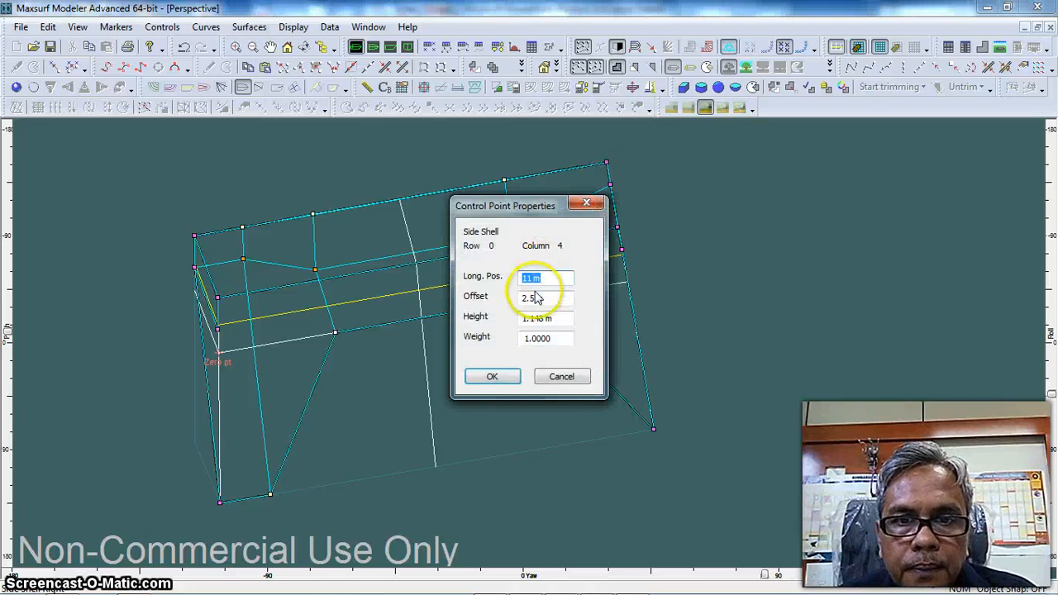
left_click(531, 321)
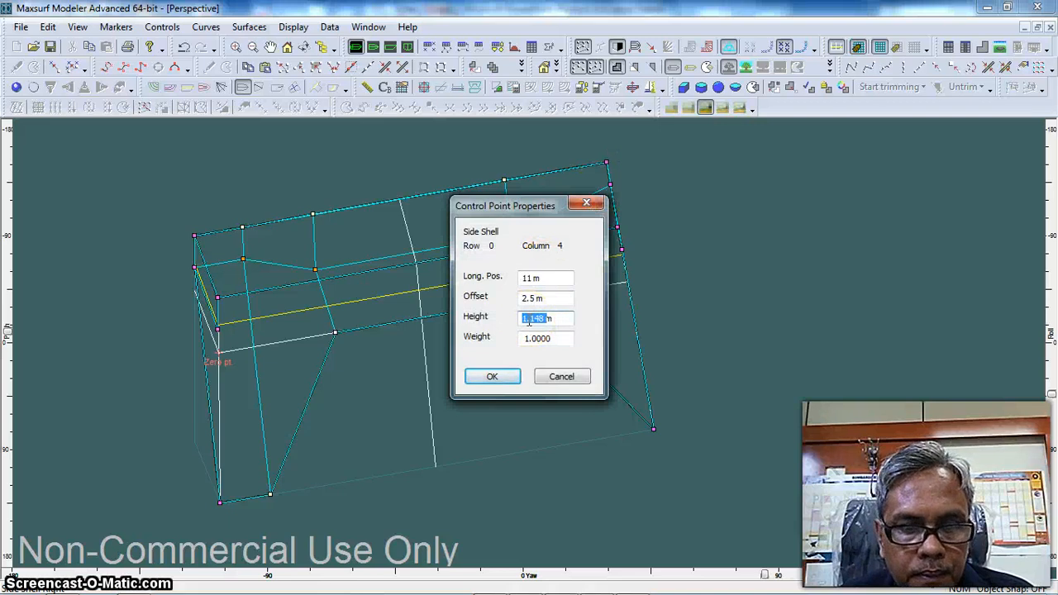
left_click(499, 376)
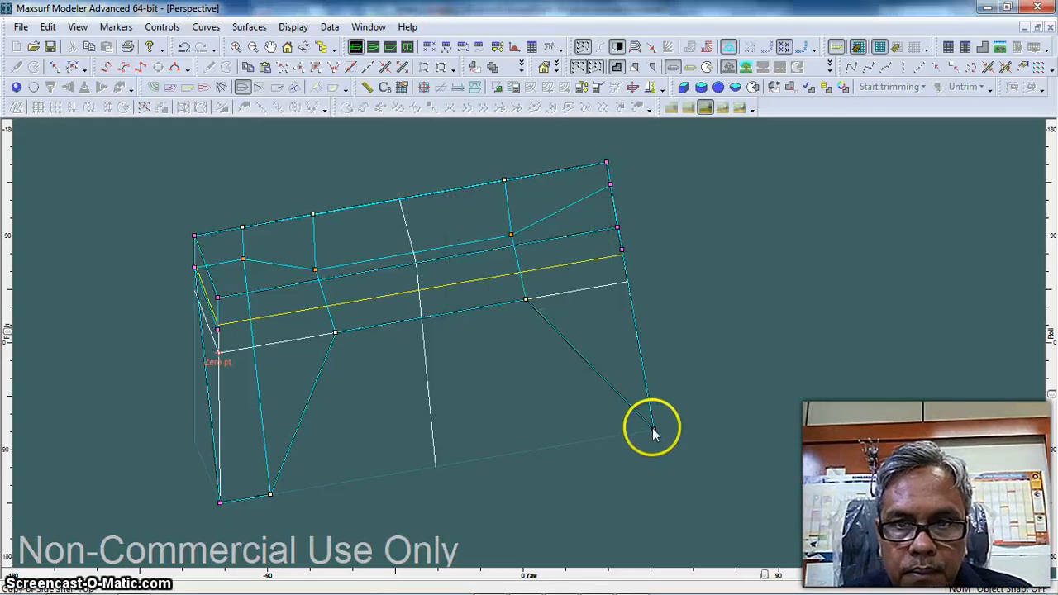
double_click(654, 429)
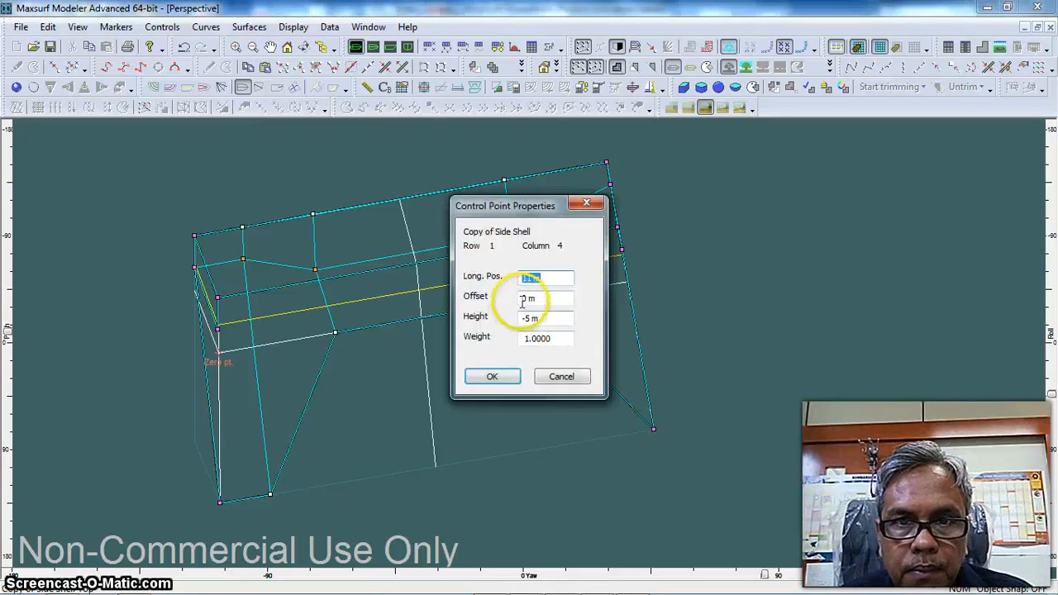
left_click_drag(527, 320, 494, 324)
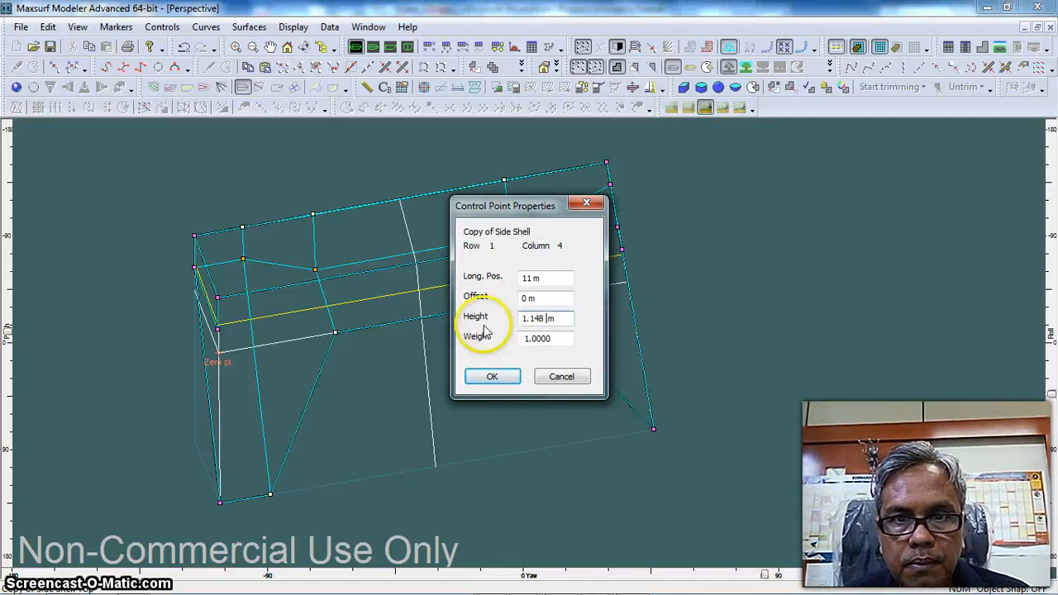
type("1.148")
left_click(491, 376)
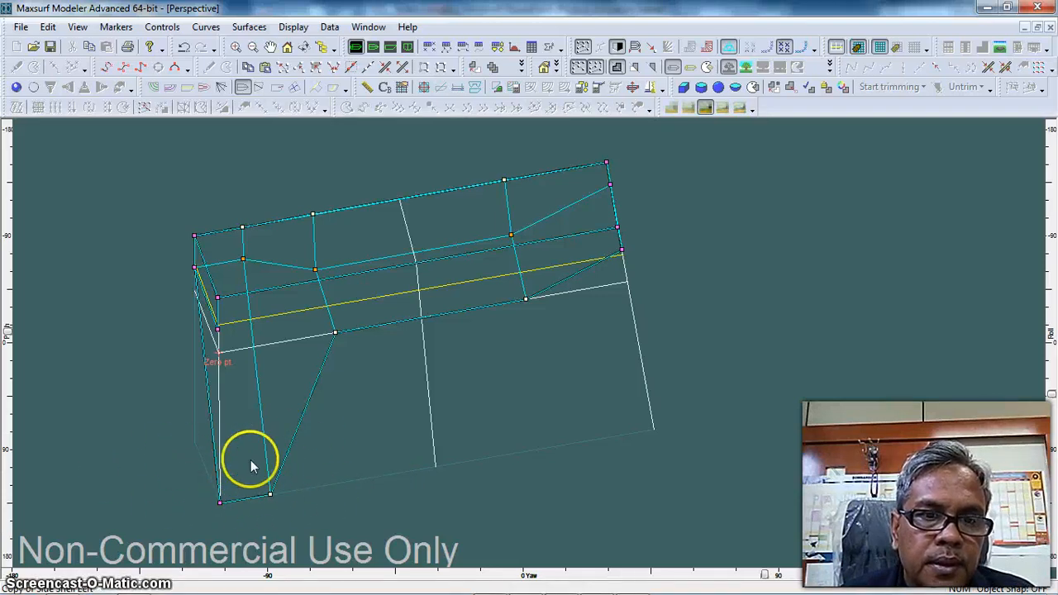
Set the height of the flipped copy's two lower-edge control points at the stern to 0.84 m, matching the Side Shell's lower aft corner
double_click(194, 267)
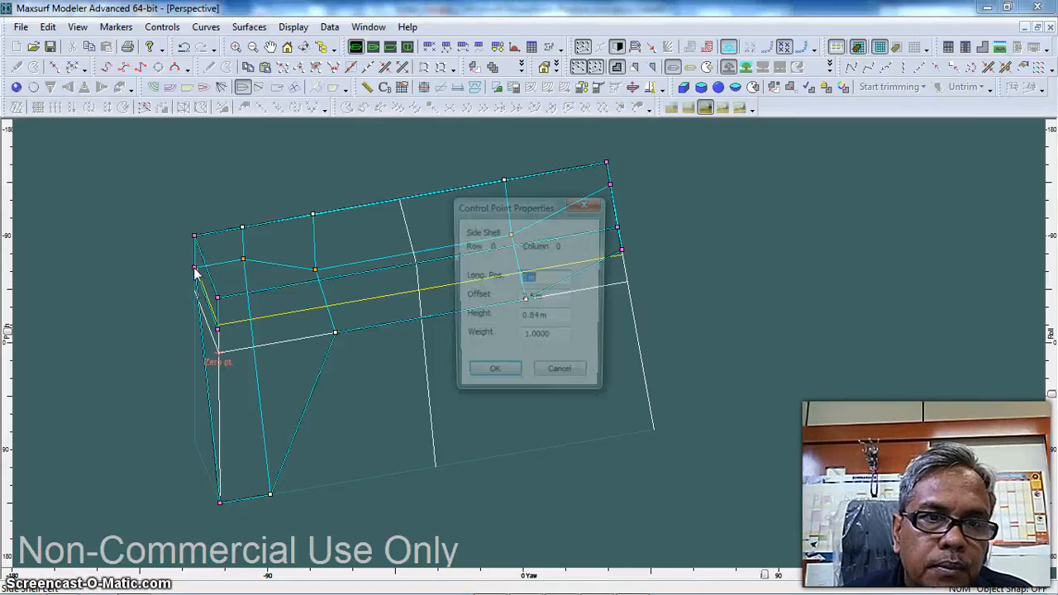
left_click(526, 316)
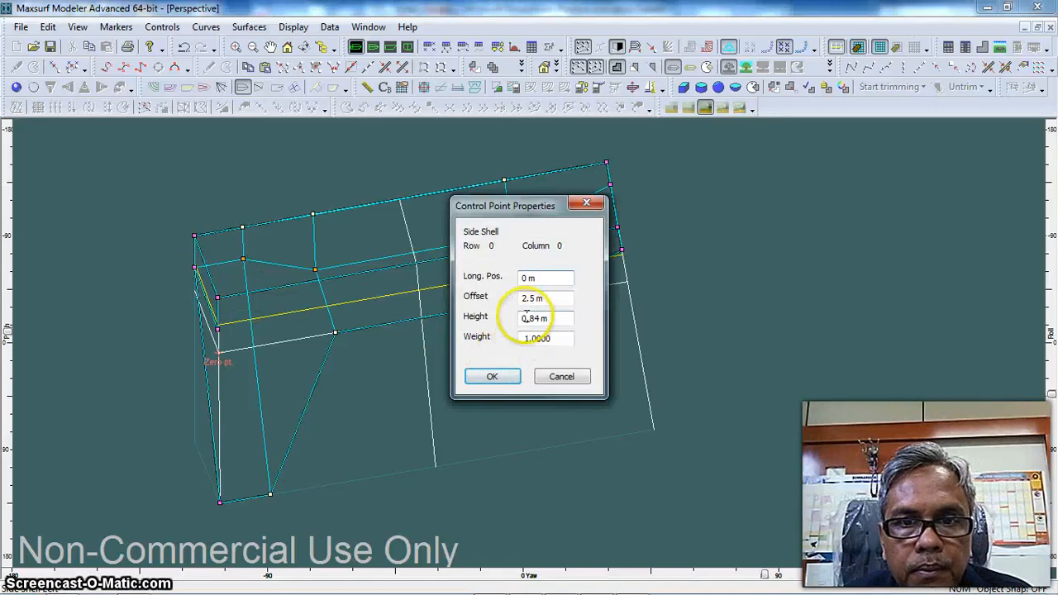
left_click(492, 377)
left_click_drag(318, 525, 319, 527)
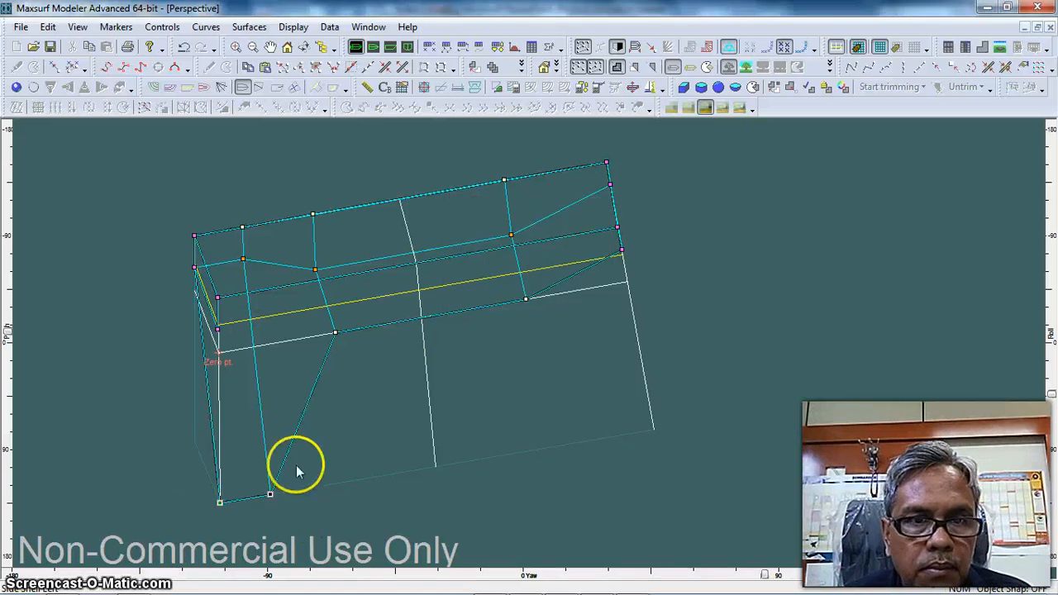
left_click(161, 27)
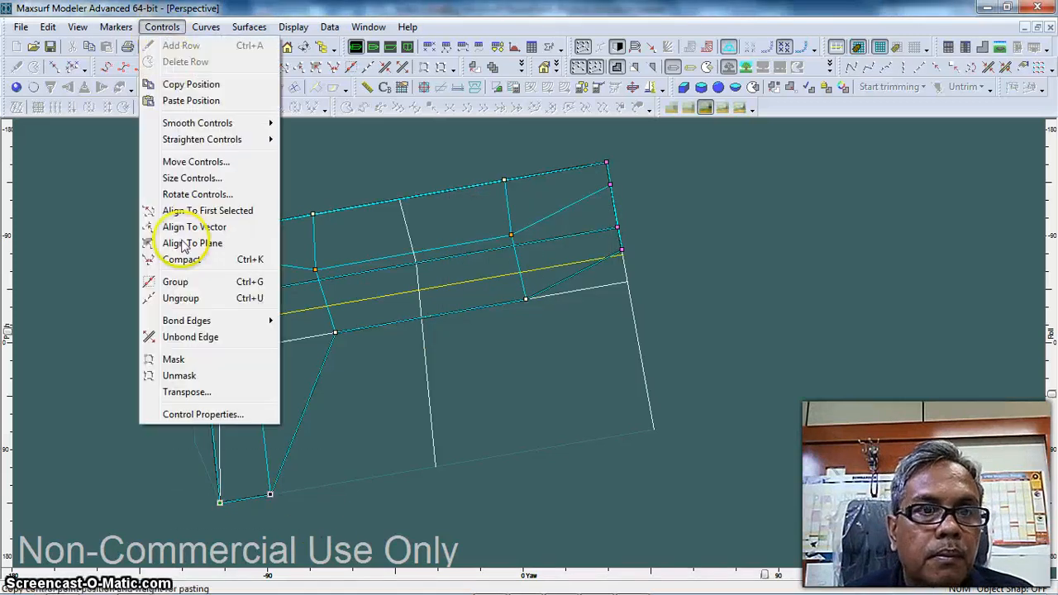
left_click(203, 414)
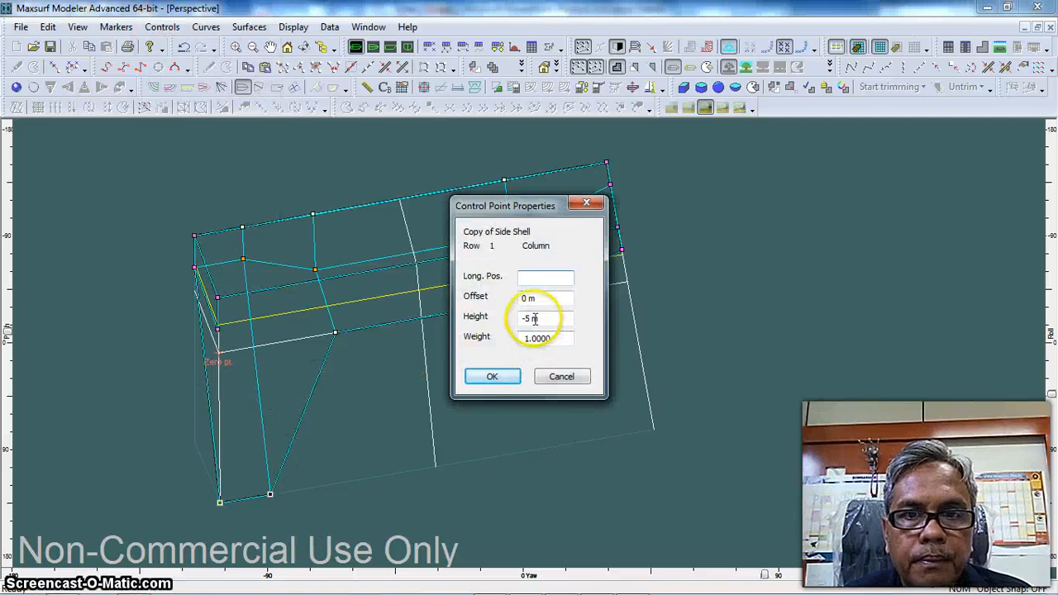
left_click_drag(534, 318, 521, 319)
type("0.164")
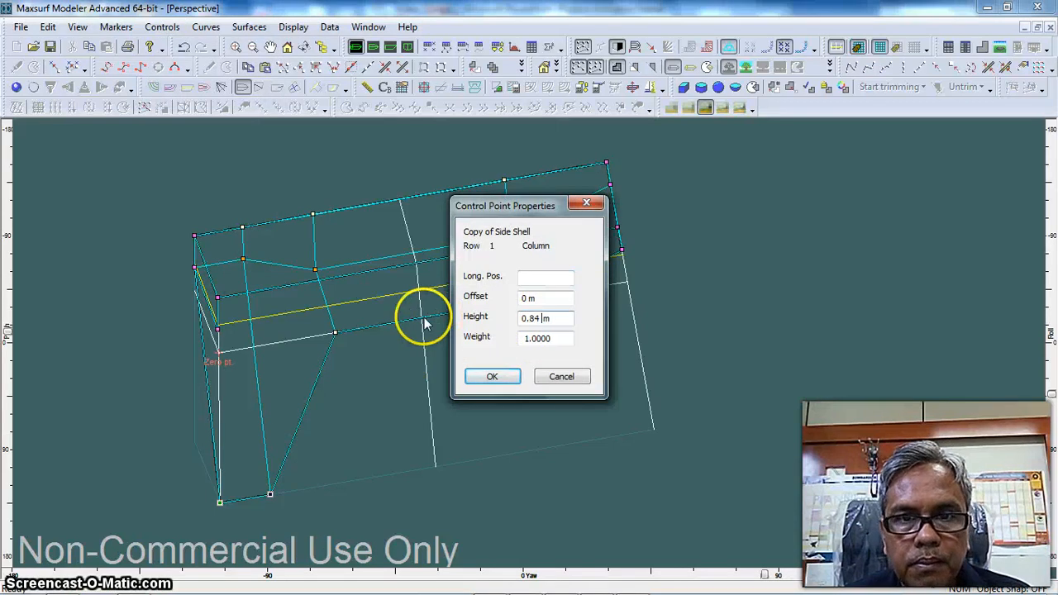
left_click(491, 376)
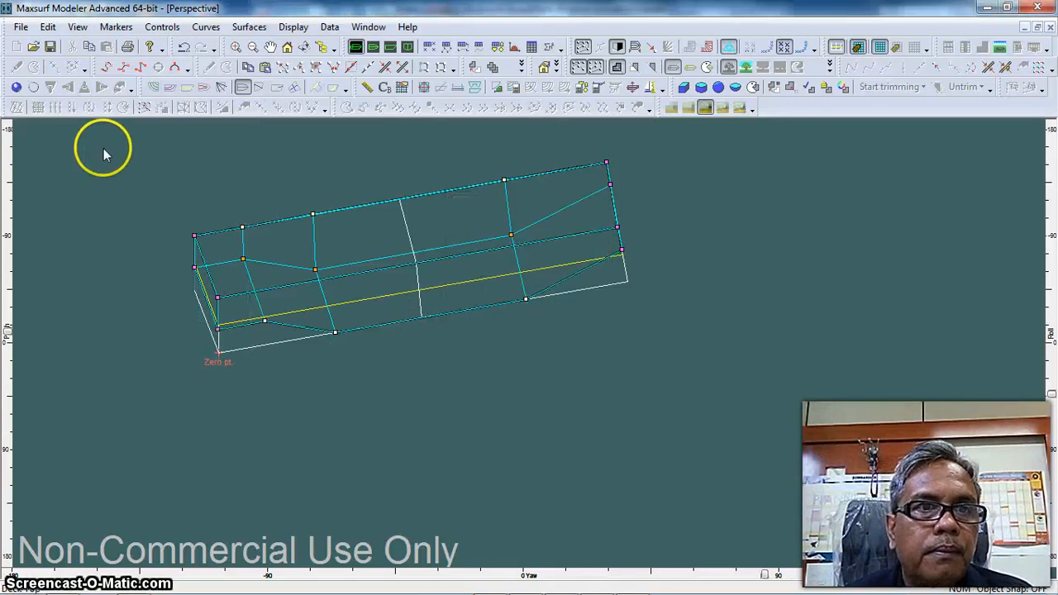
Render the hull and inspect the joined side and bottom surfaces from below
left_click(15, 87)
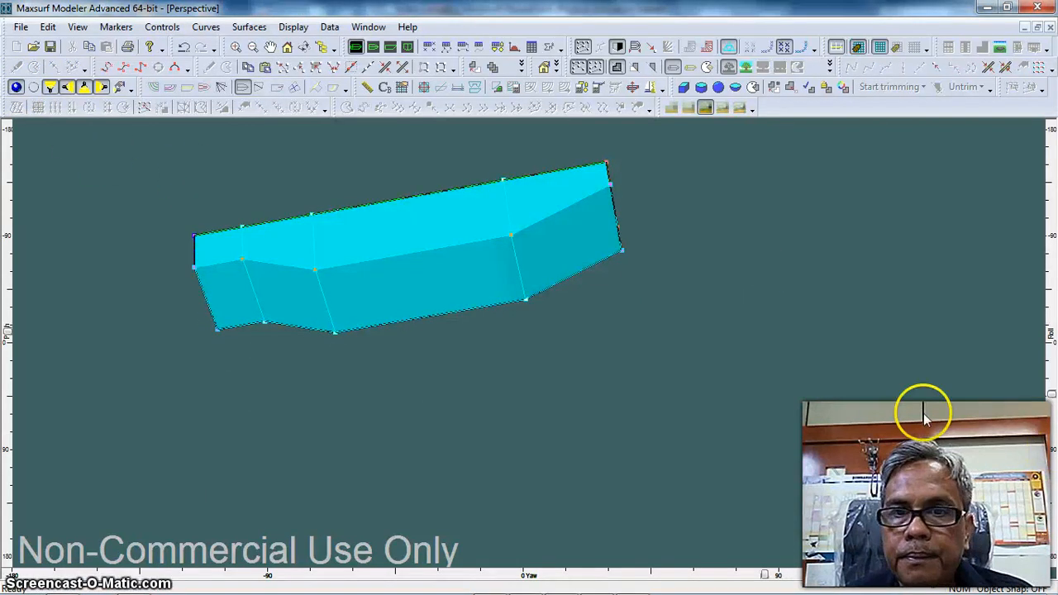
left_click_drag(1051, 395, 1051, 350)
mouse_move(1050, 314)
left_mouse_down()
mouse_move(1050, 296)
mouse_move(1051, 378)
left_mouse_up()
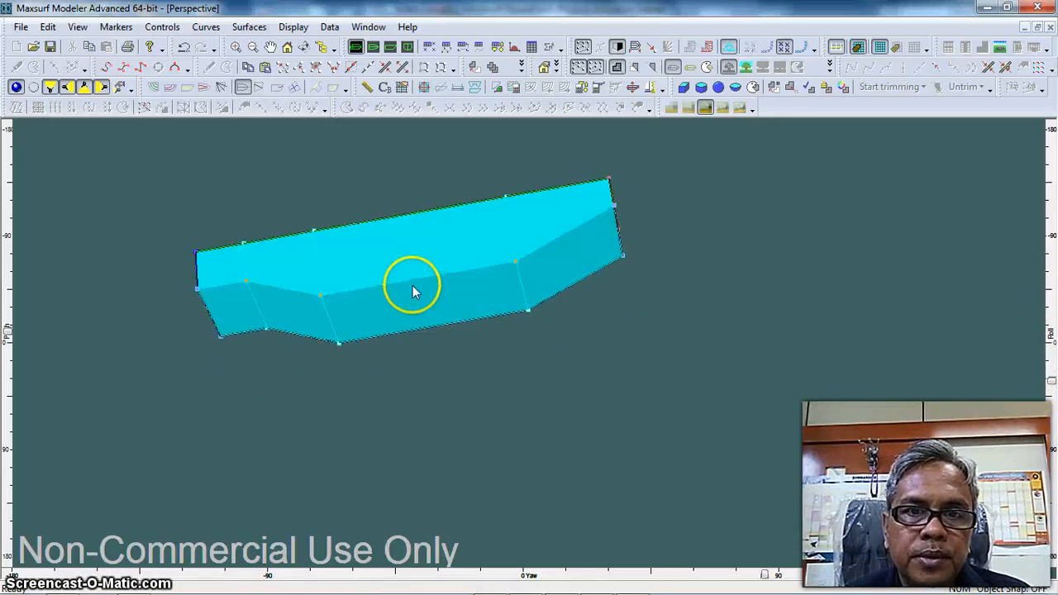
Rename the flipped Side Shell copy as Bottom and set its colour to dark purple (red 64, green 0, blue 128)
left_click(413, 289)
double_click(413, 288)
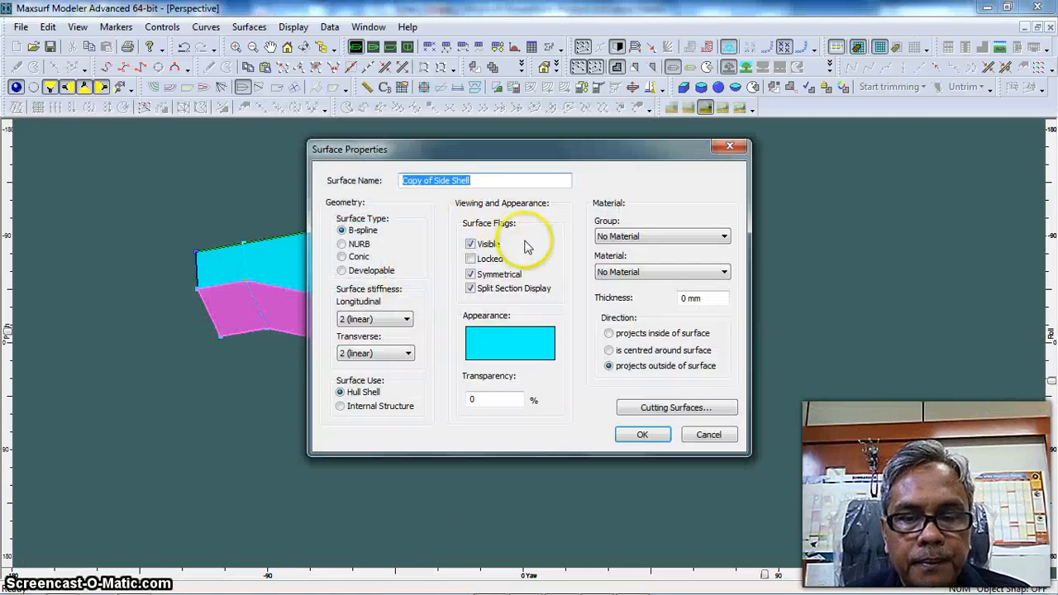
type("Bottom")
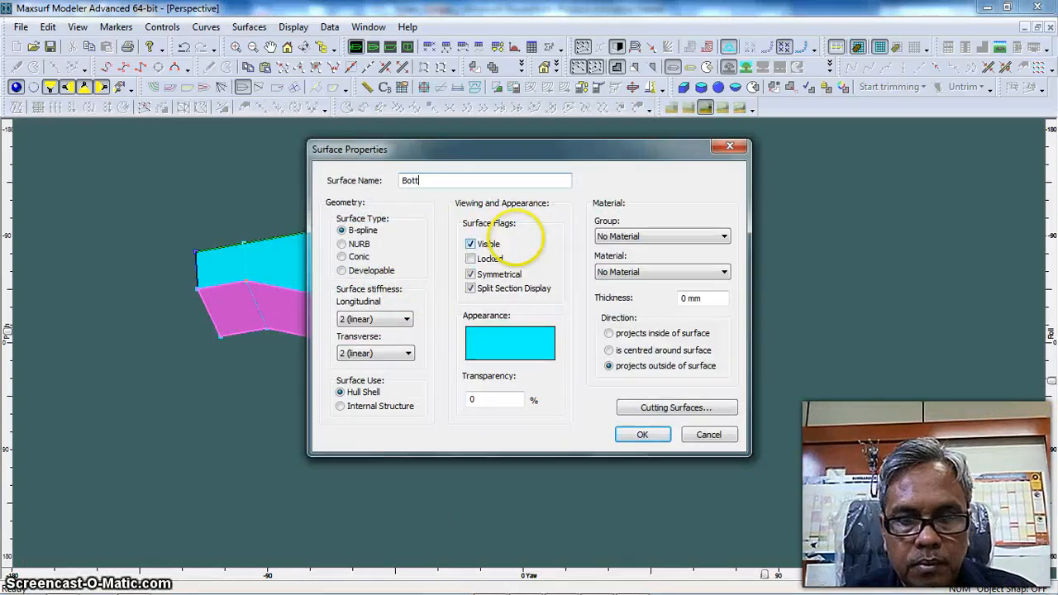
left_click(510, 349)
left_click(514, 350)
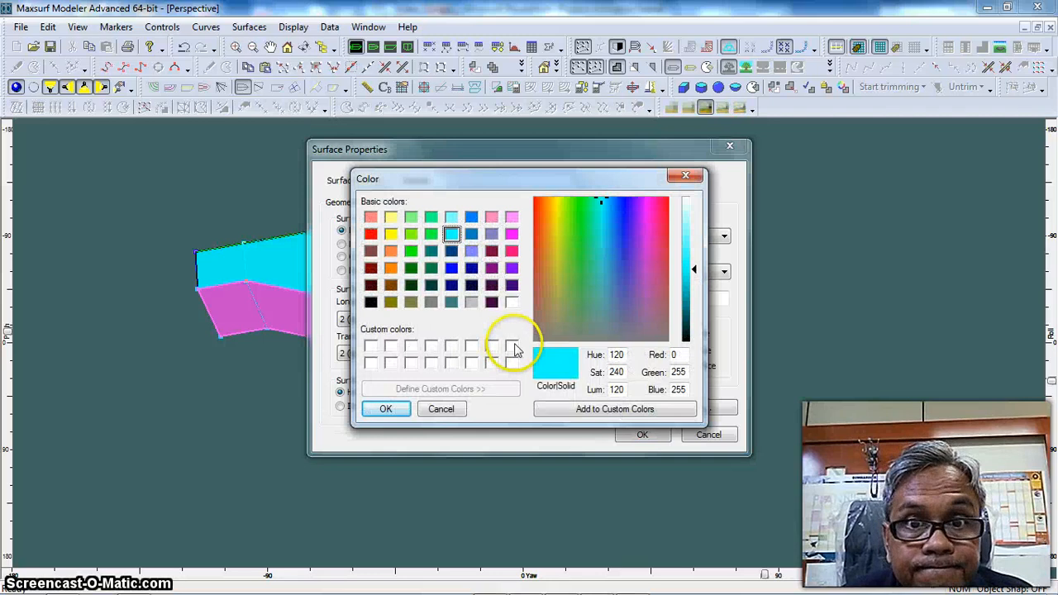
left_click(512, 285)
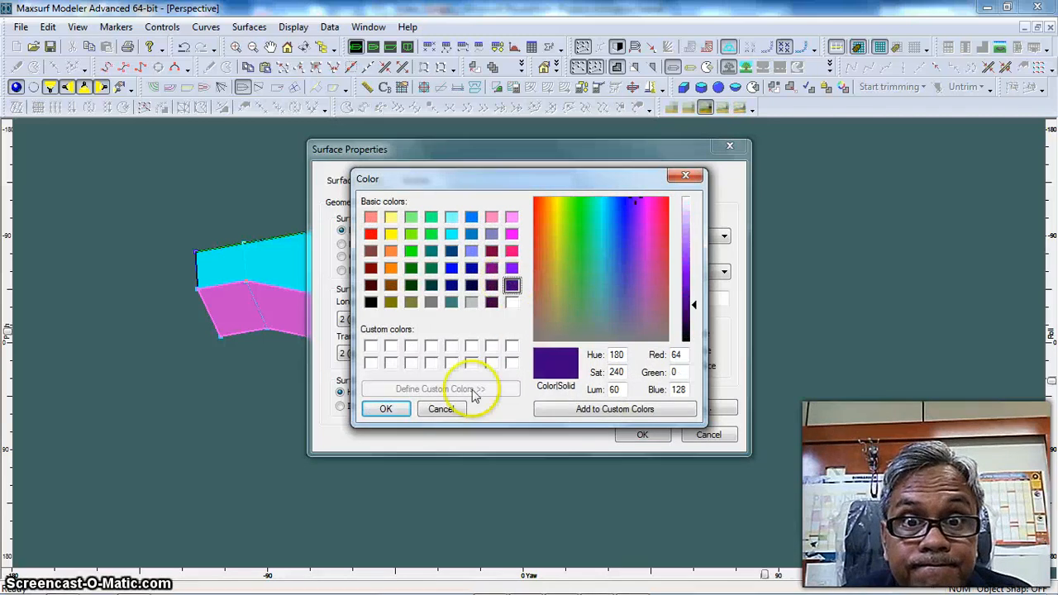
left_click(386, 409)
left_click(643, 433)
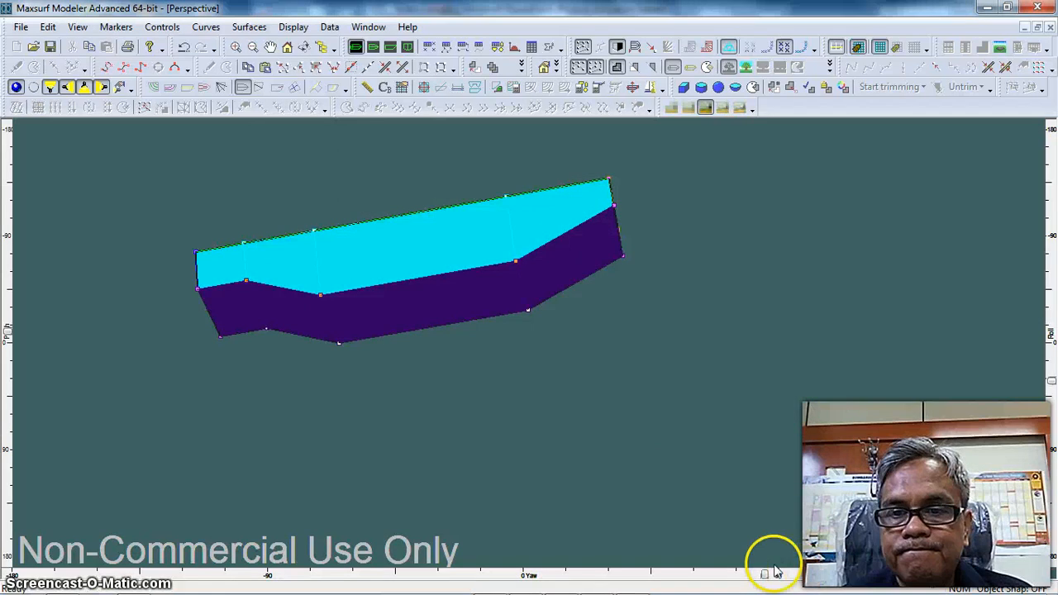
Display both halves of the rendered hull in a perspective showing the bottom and stem
left_click_drag(764, 581, 679, 576)
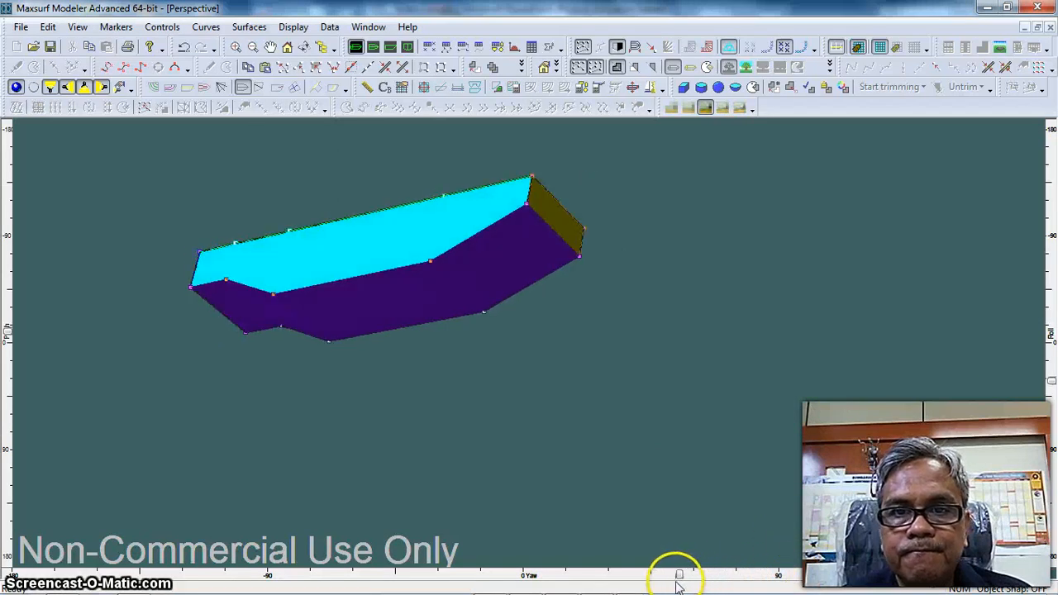
left_click(619, 47)
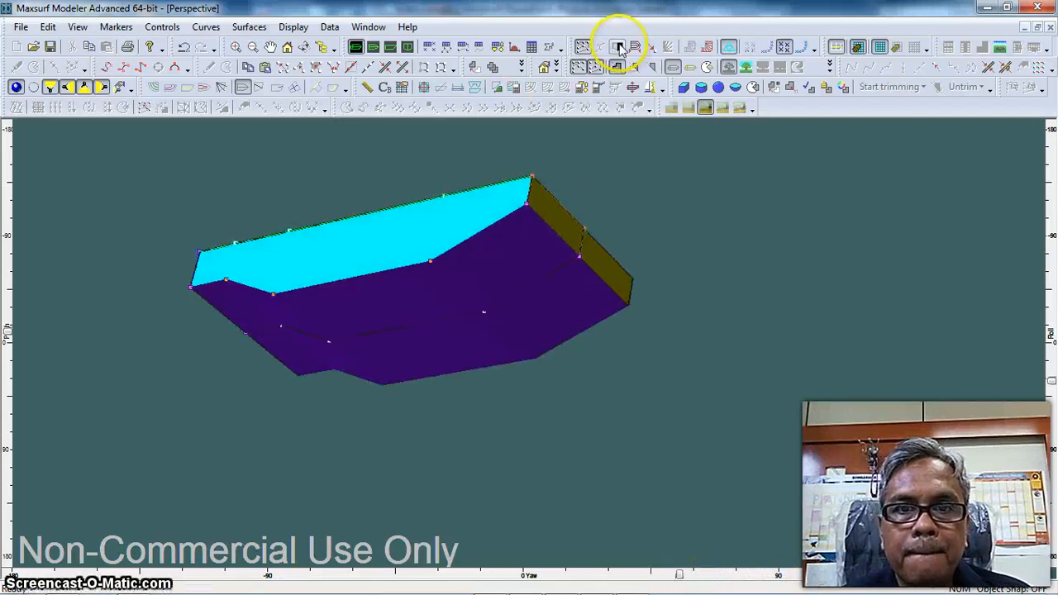
left_click_drag(519, 199, 760, 356)
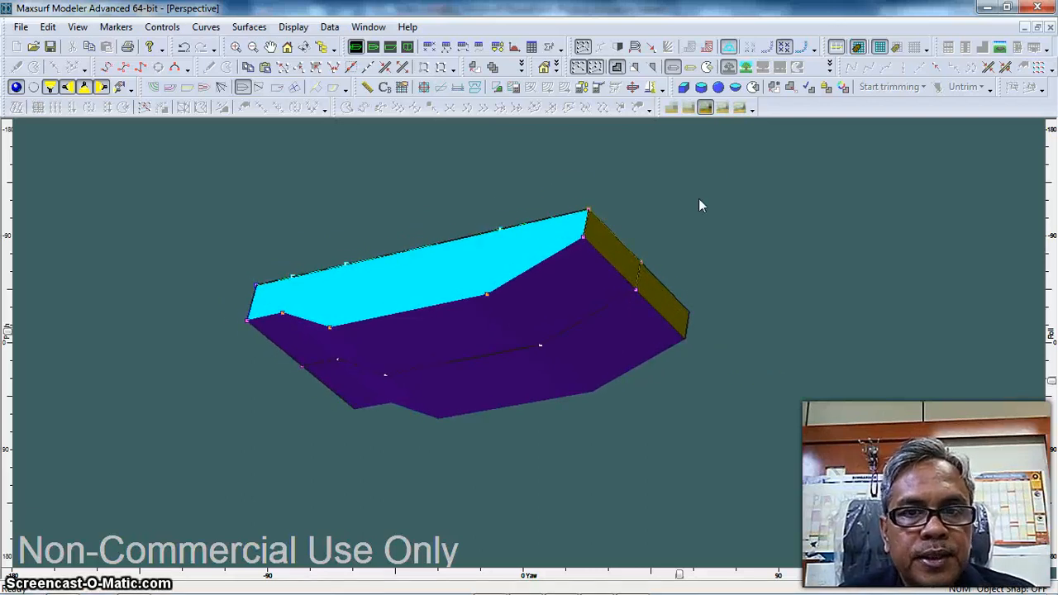
Turn off rendering, show the surfaces' outside arrows and flip the Bottom surface's arrow to point outward in the Profile view
left_click(17, 89)
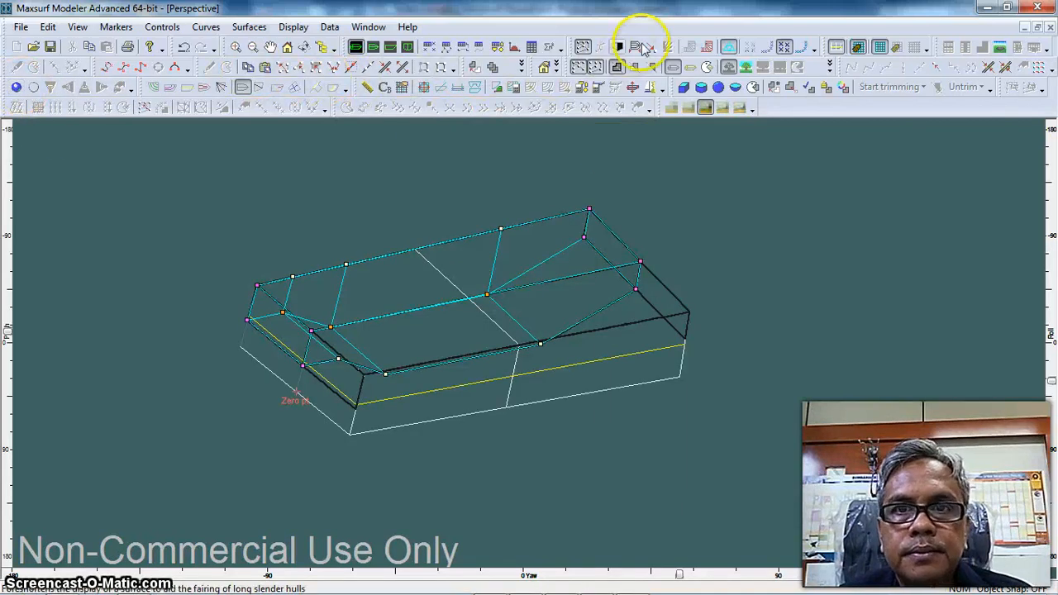
left_click(652, 47)
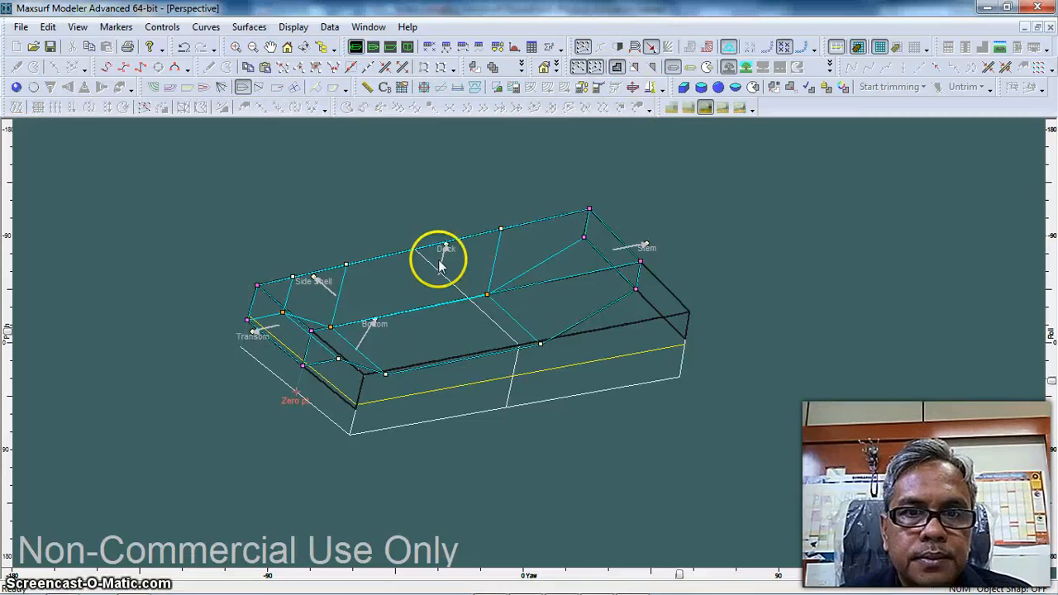
left_click(390, 47)
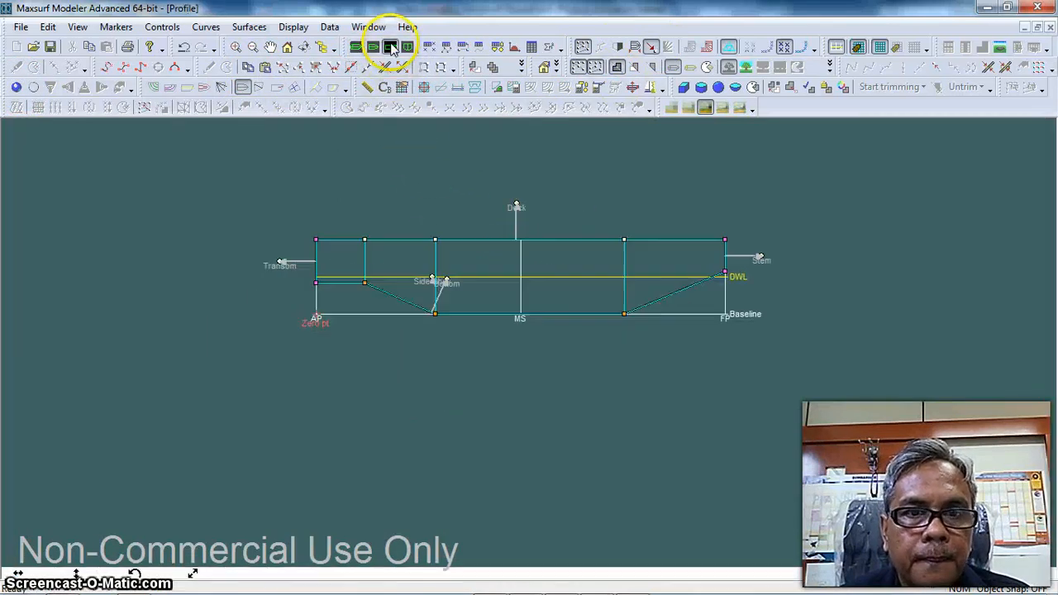
left_click(448, 281)
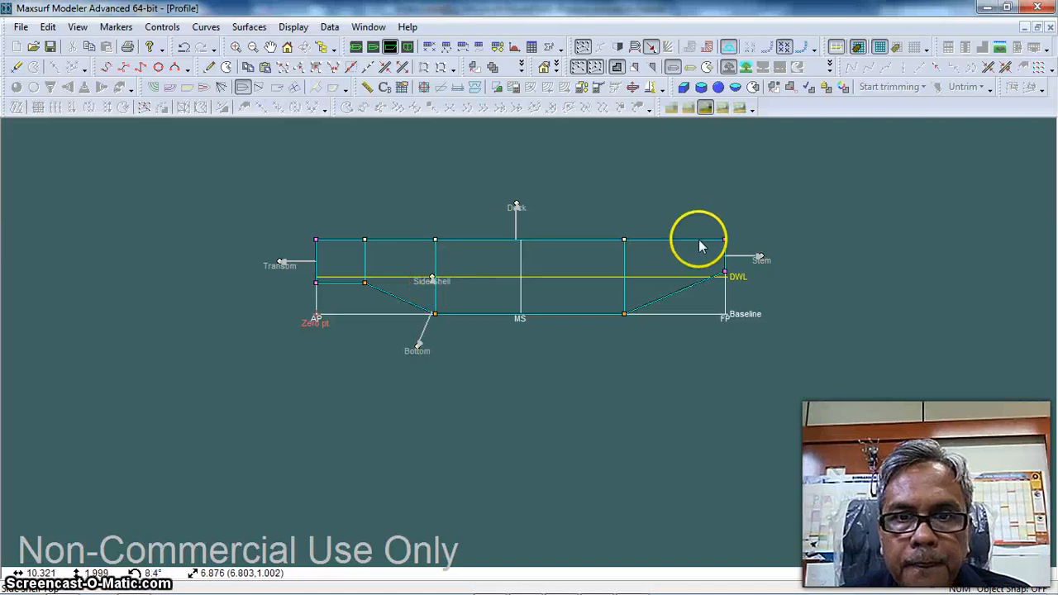
Check the direction of every surface's outside arrow in the Body Plan, Plan and Profile views, and return to the Perspective view
left_click(407, 47)
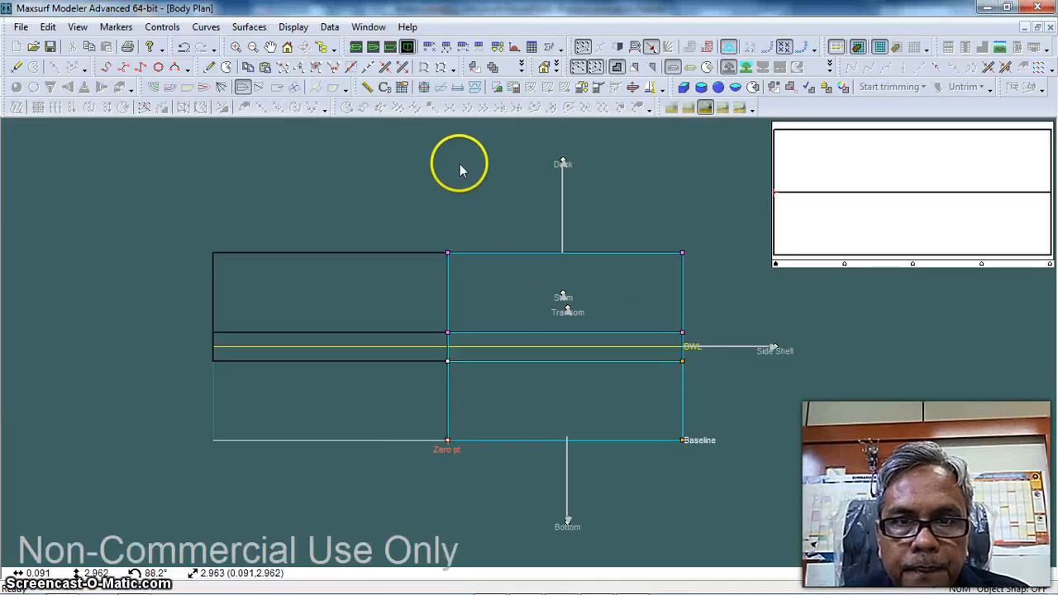
left_click(372, 47)
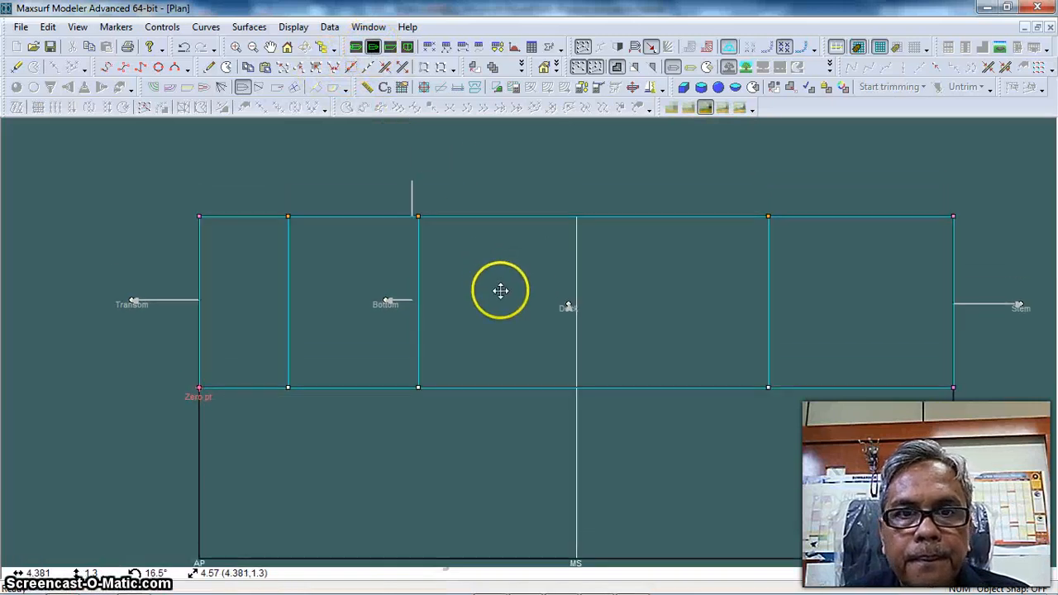
left_click(390, 47)
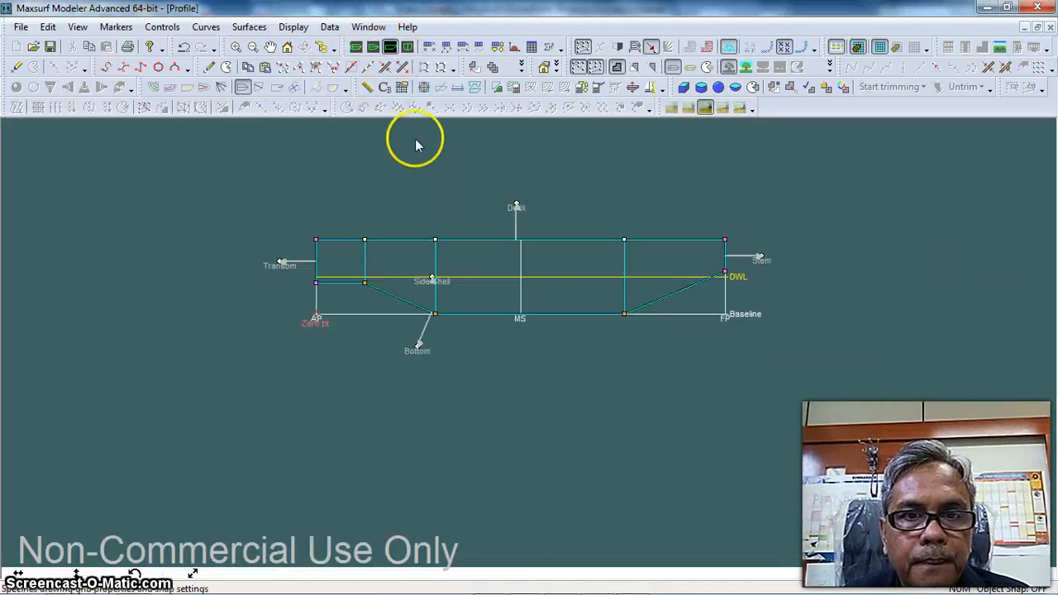
scroll(410, 155, "up", 3)
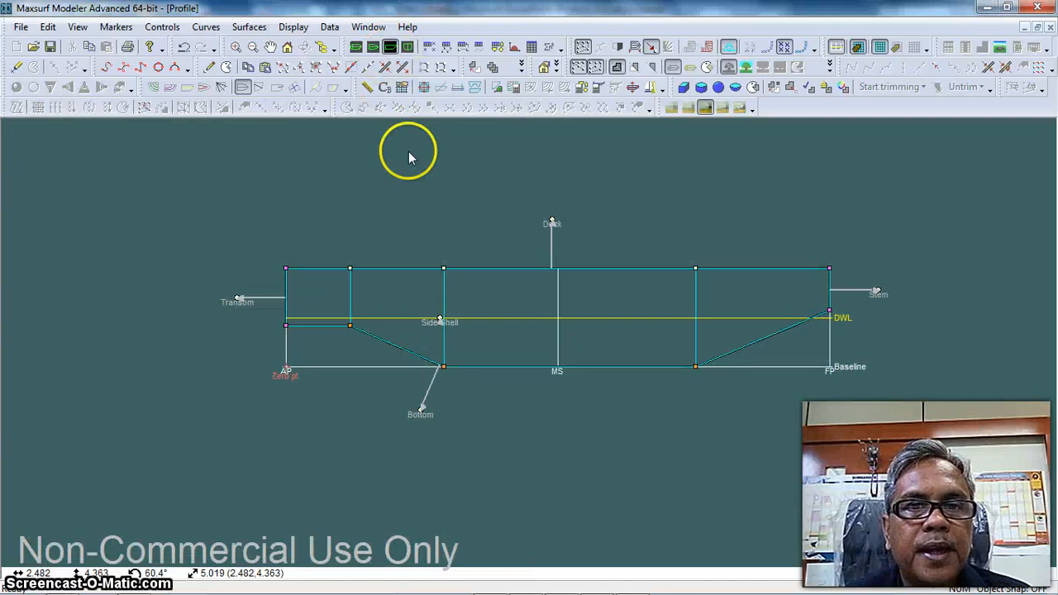
scroll(446, 188, "up", 1)
middle_click_drag(465, 205, 376, 168)
left_click(356, 47)
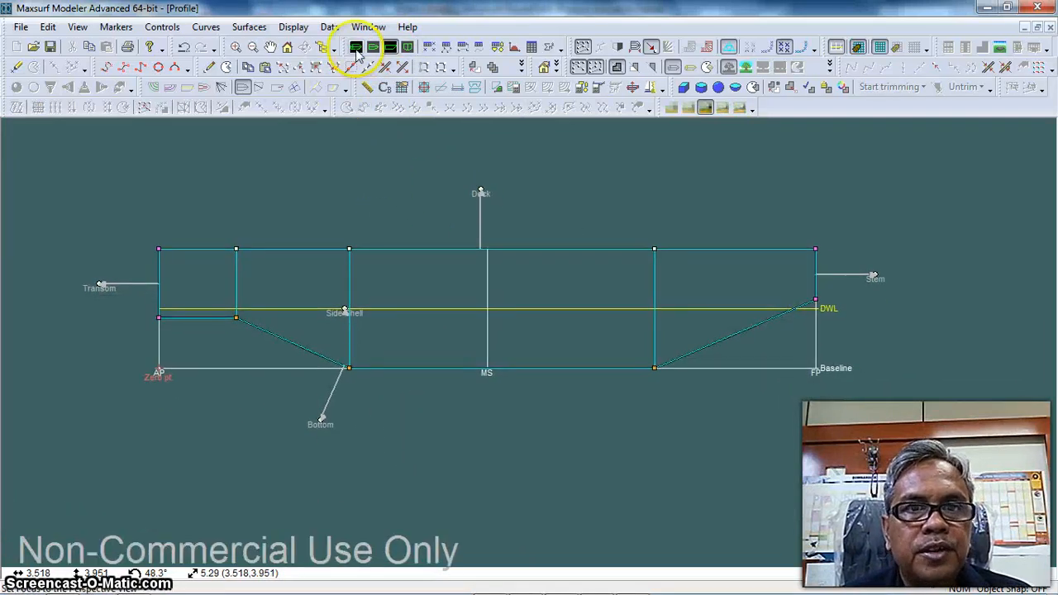